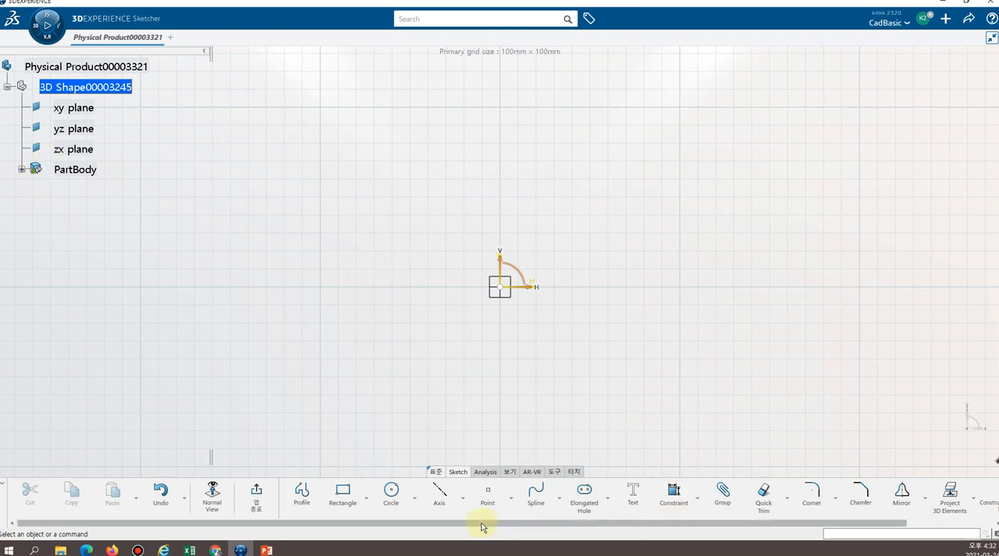
Turn on Snap to Point for the sketch grid.
drag(481, 526, 573, 523)
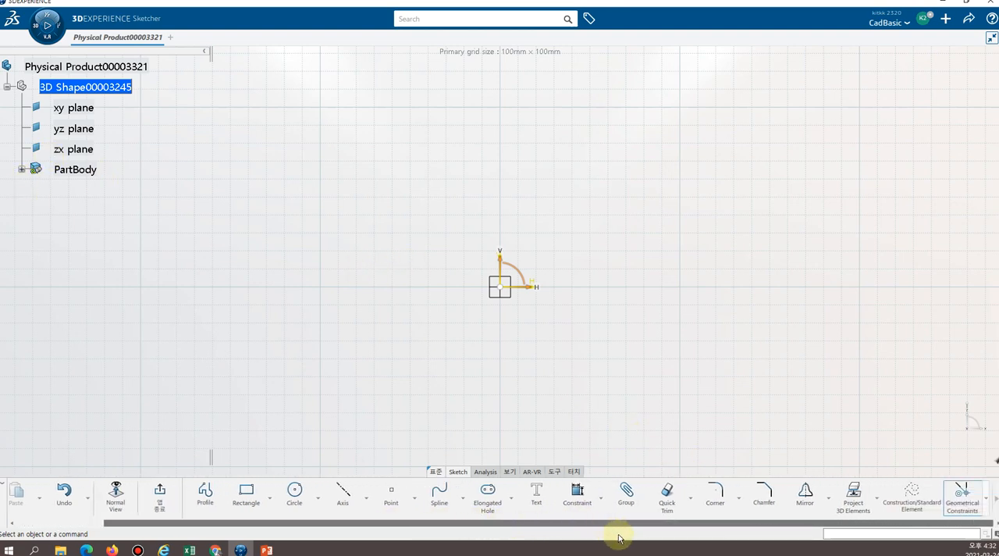
click(986, 504)
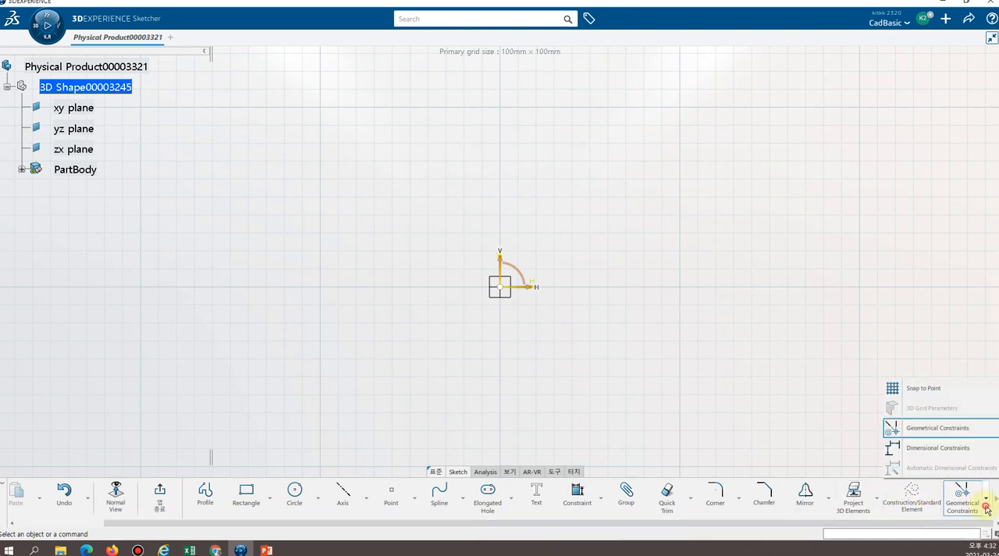
click(929, 388)
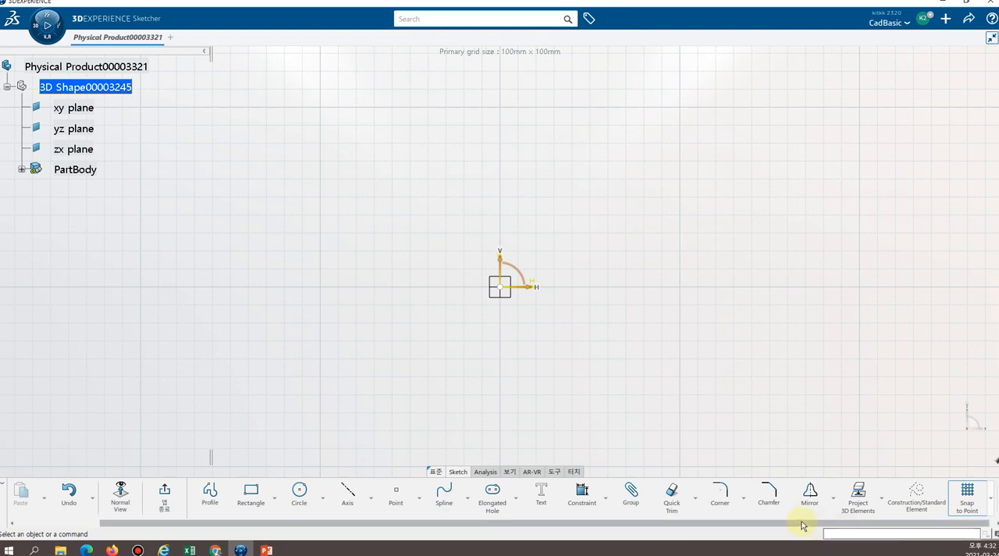
drag(802, 522, 886, 522)
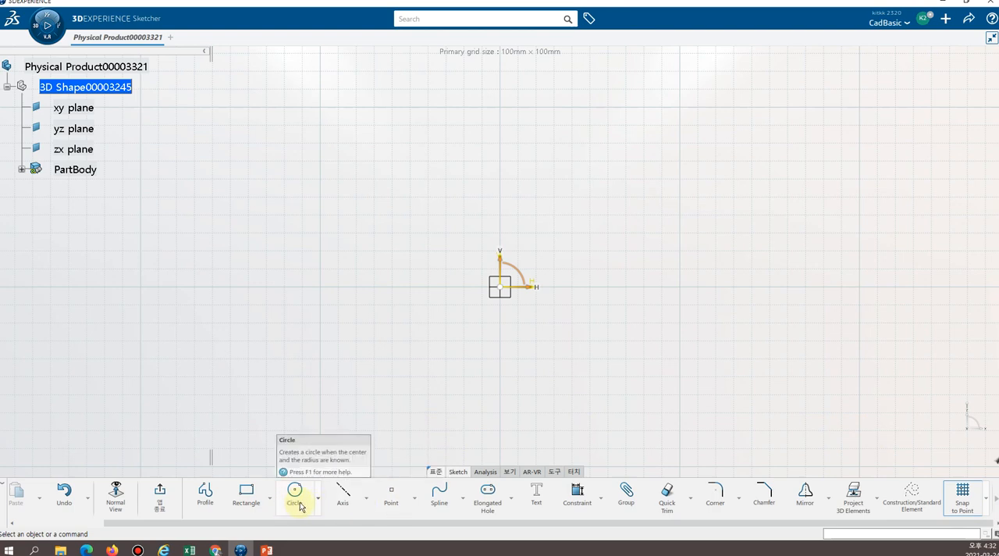
Try a closed seven-sided Profile with grid snapping beside the origin's positive H side, and undo it.
click(206, 496)
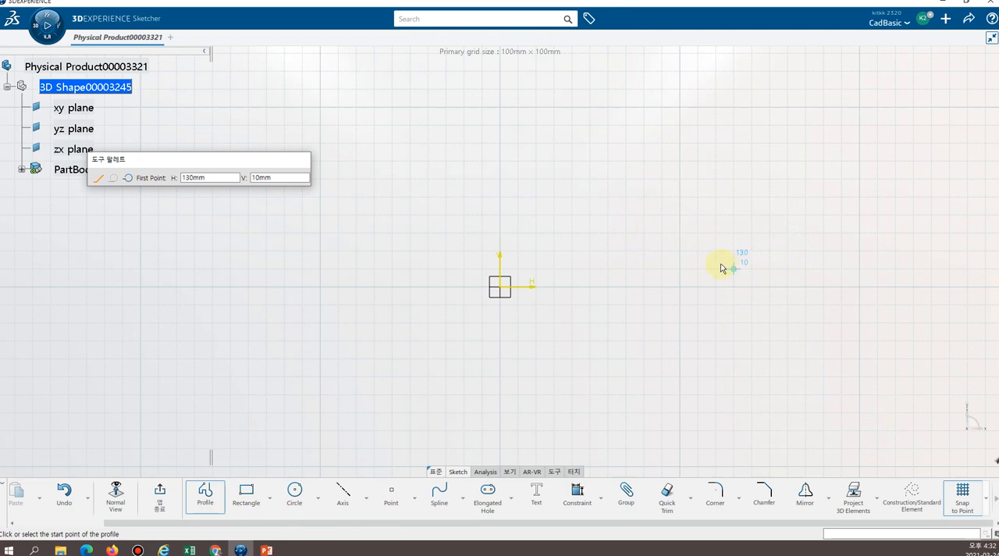
click(608, 250)
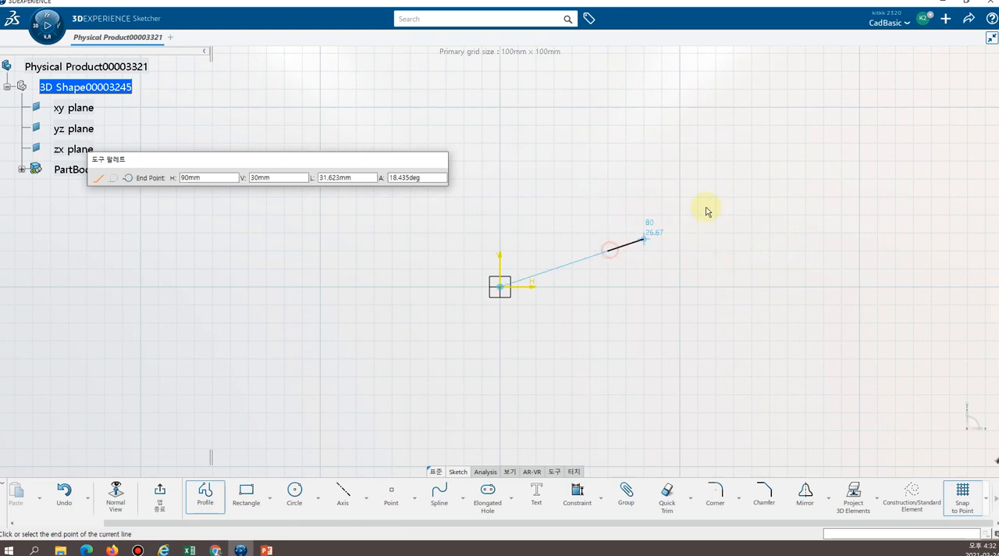
click(661, 197)
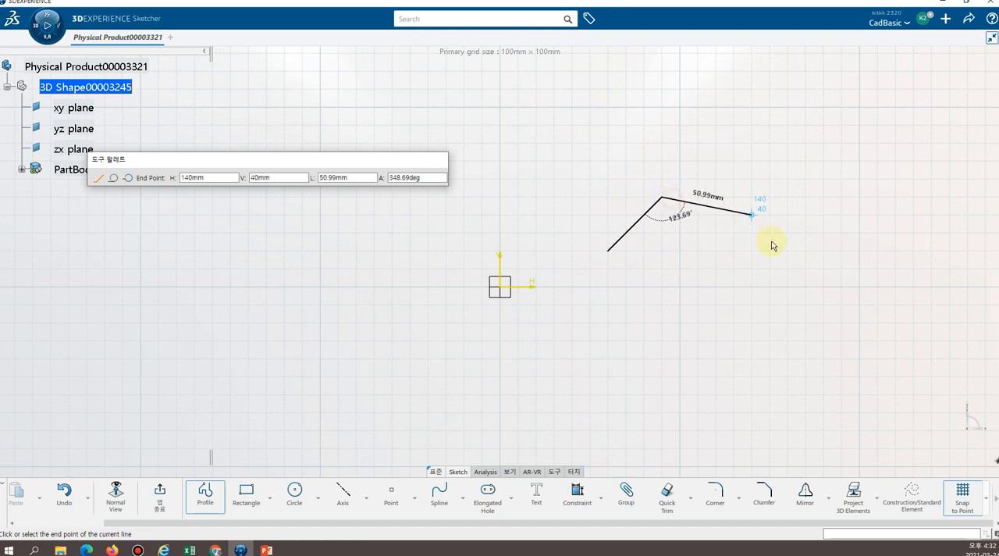
click(769, 250)
click(733, 340)
click(649, 358)
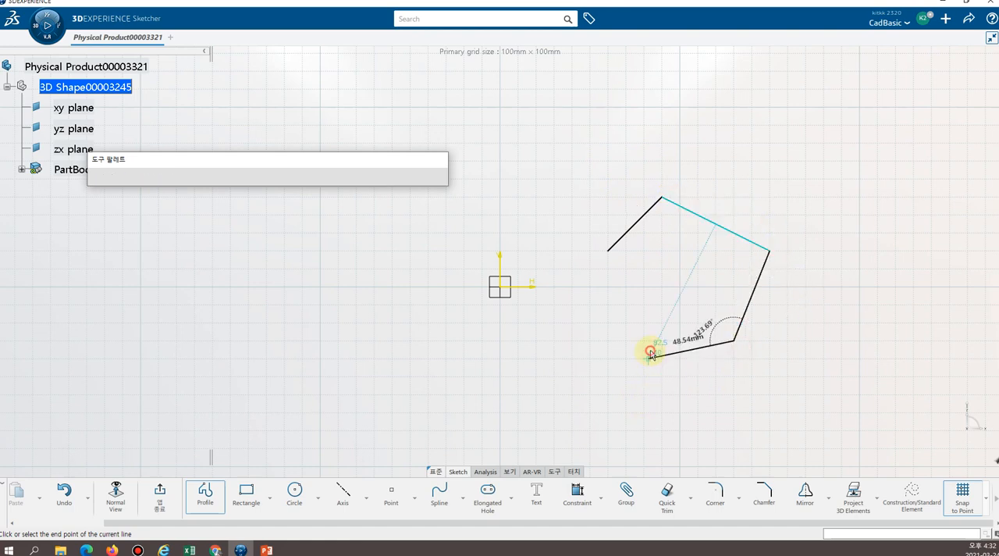
click(661, 288)
click(611, 296)
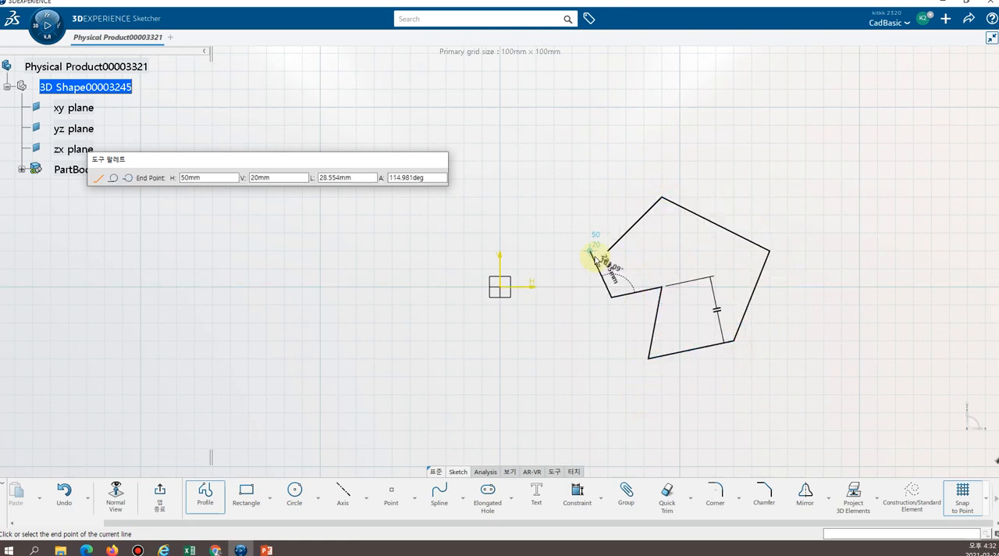
click(607, 251)
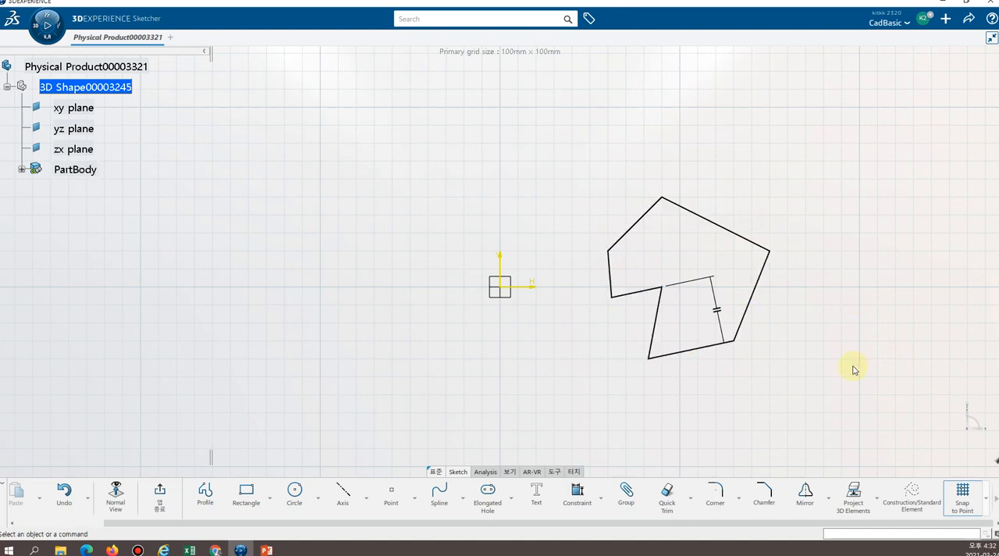
key(ctrl+z)
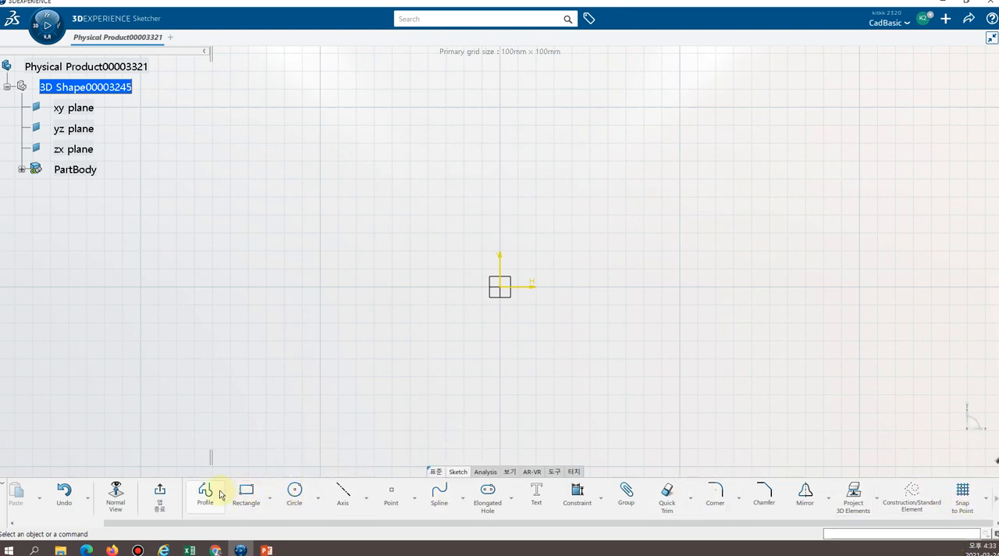
Draw a closed six-sided Profile freely without grid snapping on the positive H side of the origin.
click(205, 492)
click(581, 207)
click(763, 166)
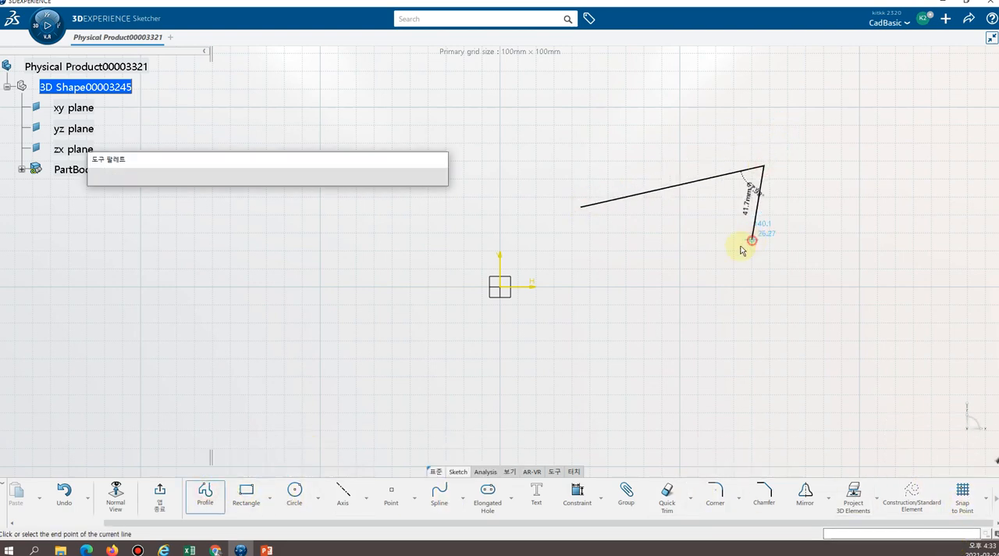
click(752, 239)
click(641, 250)
click(672, 313)
click(596, 351)
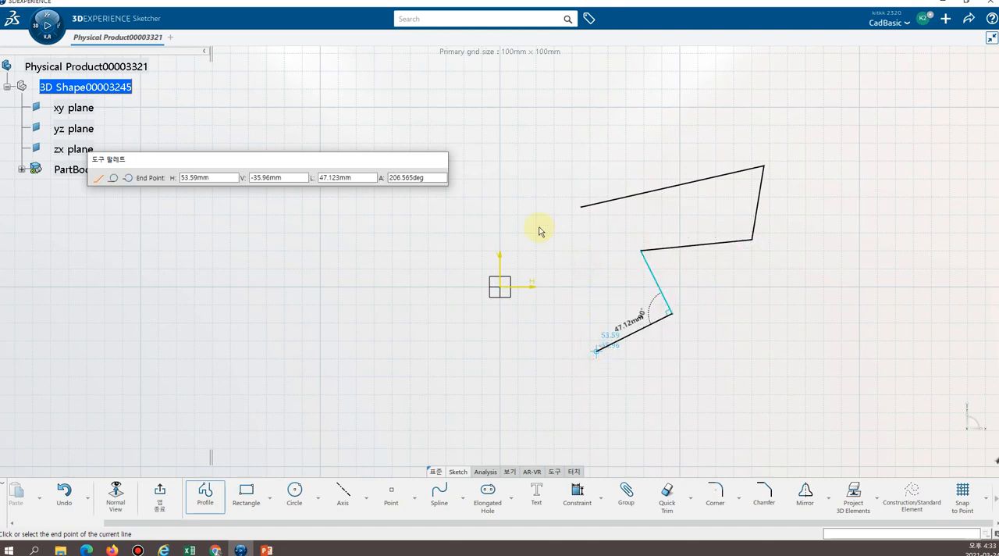
click(586, 206)
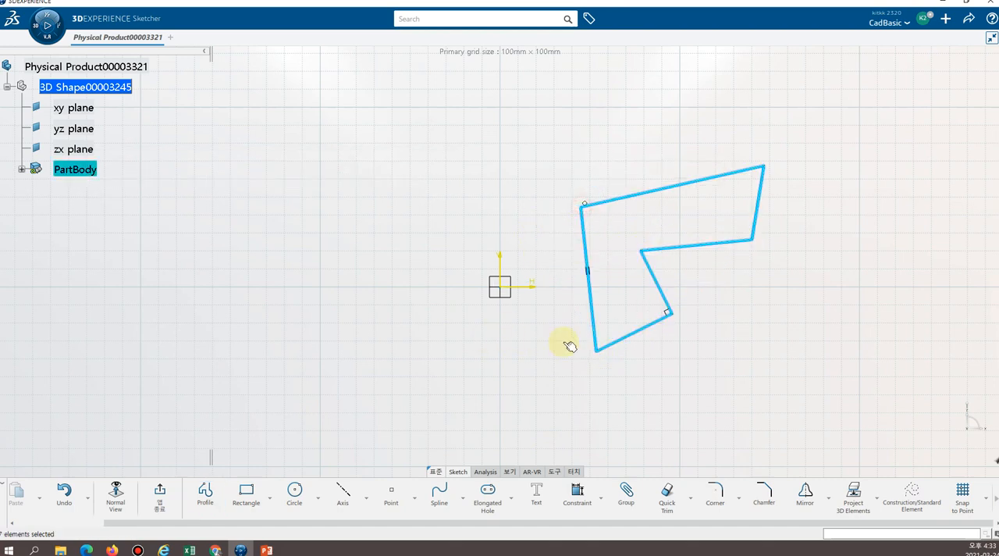
Select the entire six-sided profile together with its constraints and delete it.
click(710, 397)
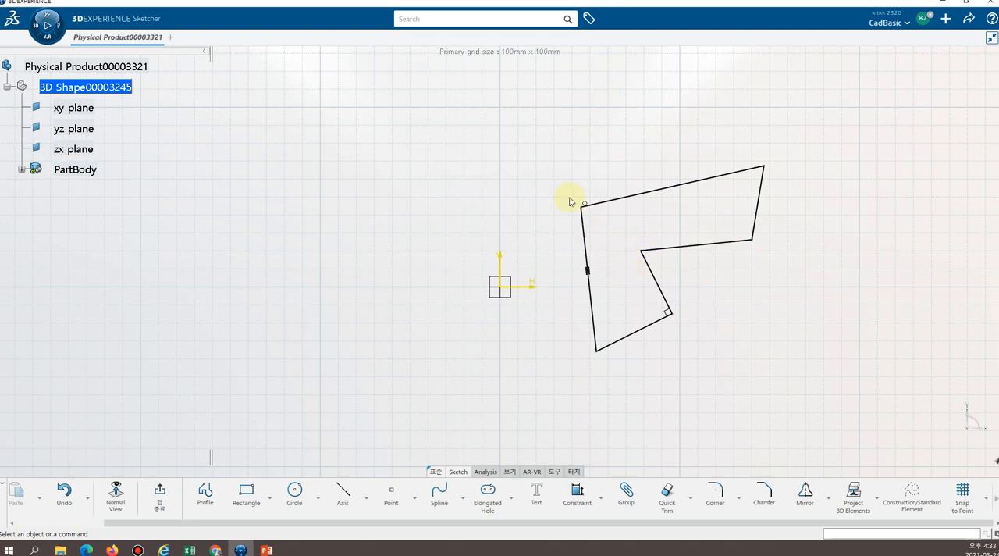
drag(550, 115, 932, 451)
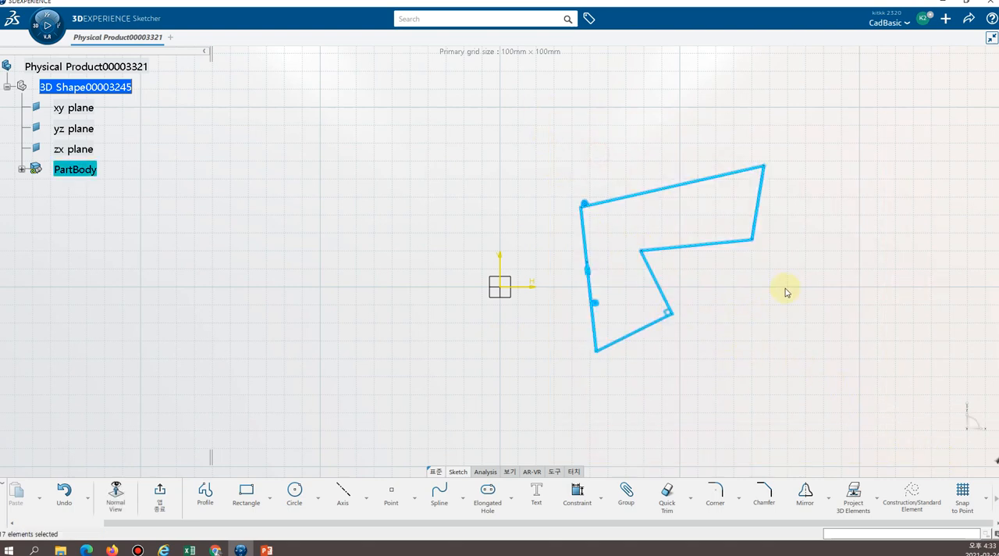
key(Delete)
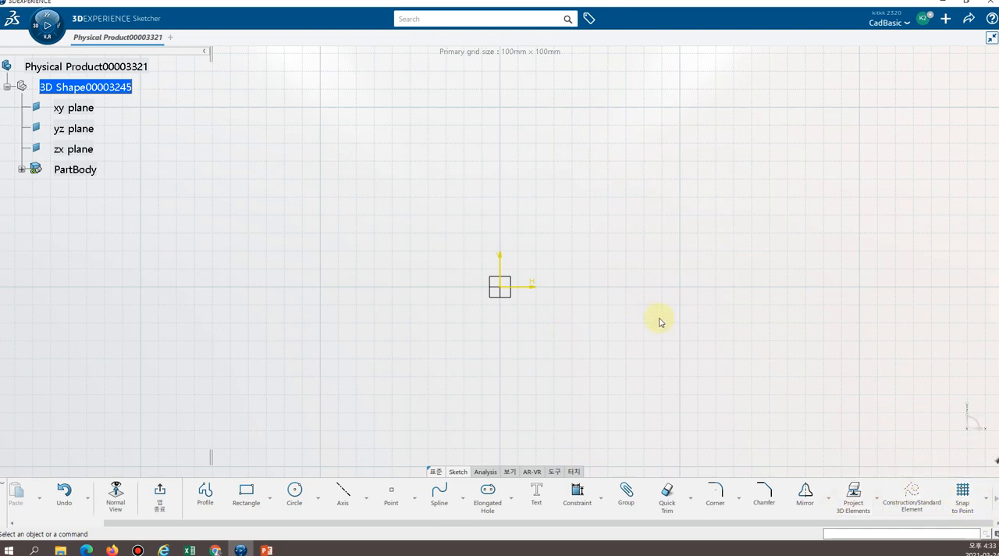
mouse_move(555, 255)
middle_down()
mouse_move(508, 286)
mouse_move(508, 259)
middle_up()
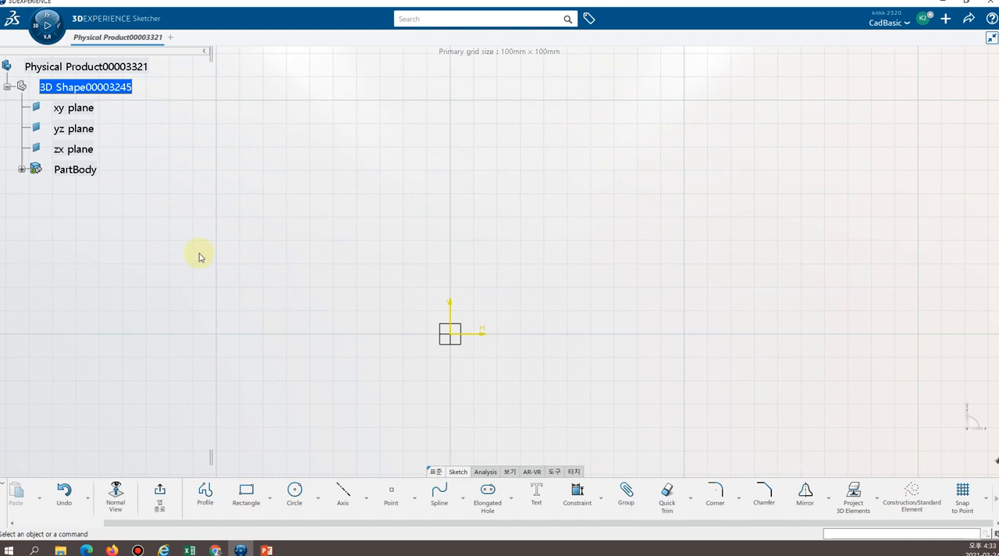
click(205, 497)
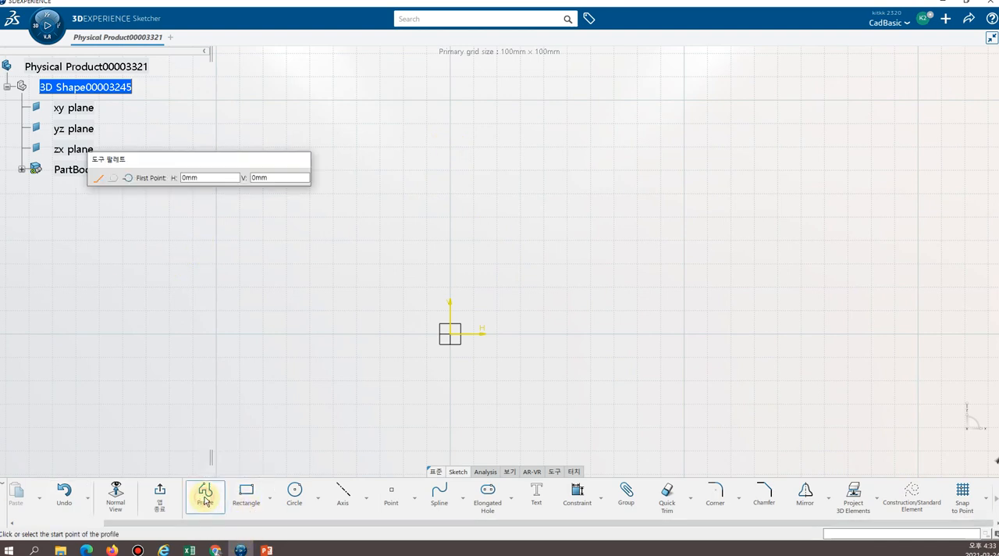
click(450, 147)
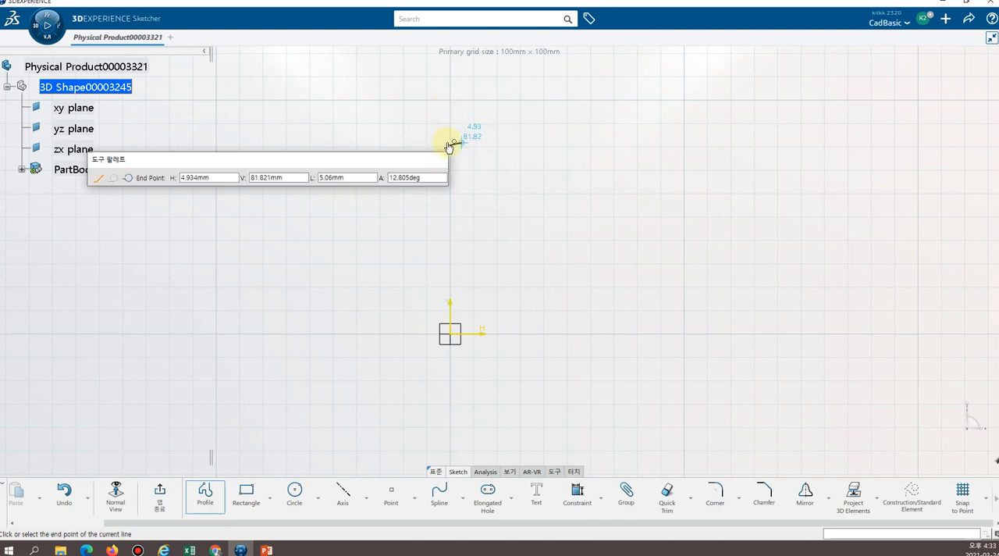
key(Escape)
Draw a stepped Profile from the V axis about 81 mm above the origin, stepping inward to H about 6 mm and continuing straight down.
click(215, 497)
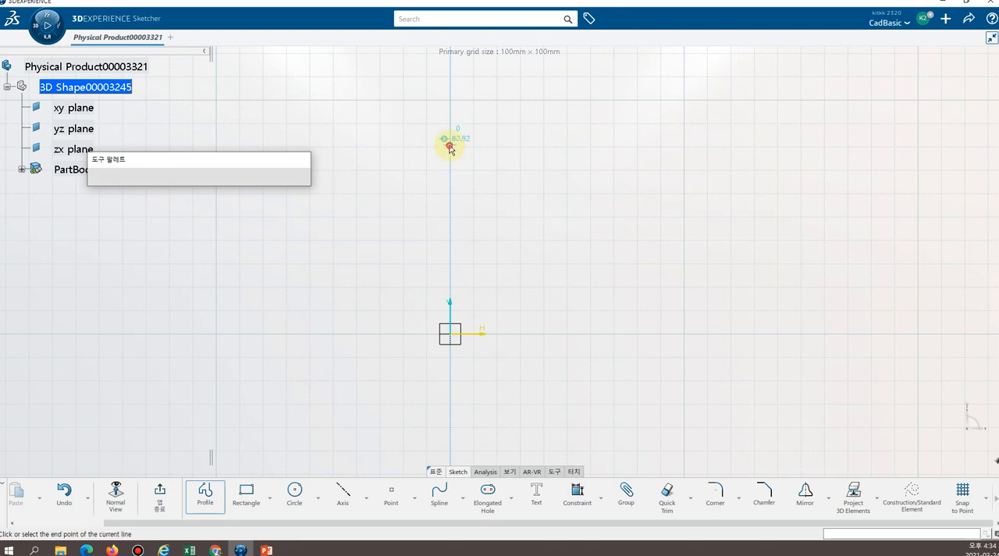
click(449, 147)
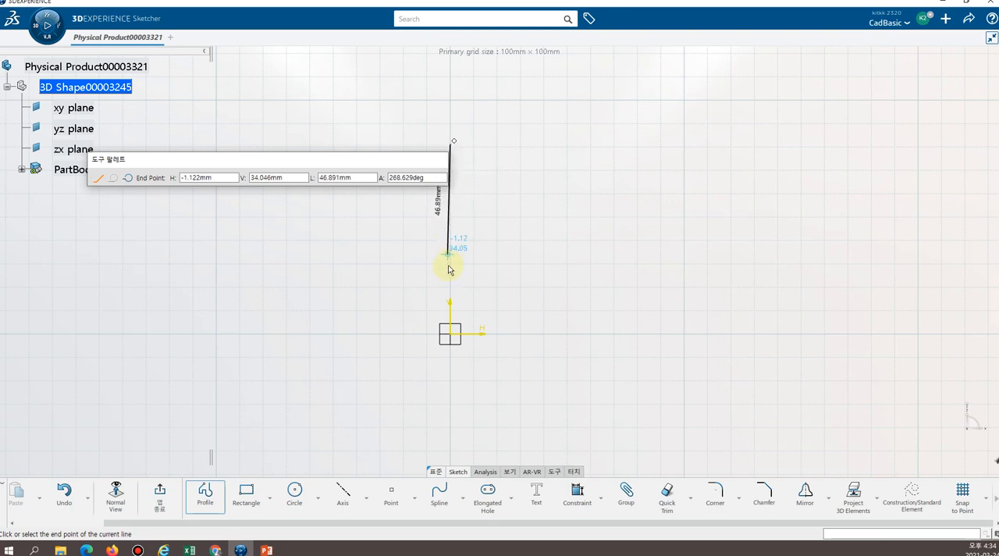
click(466, 156)
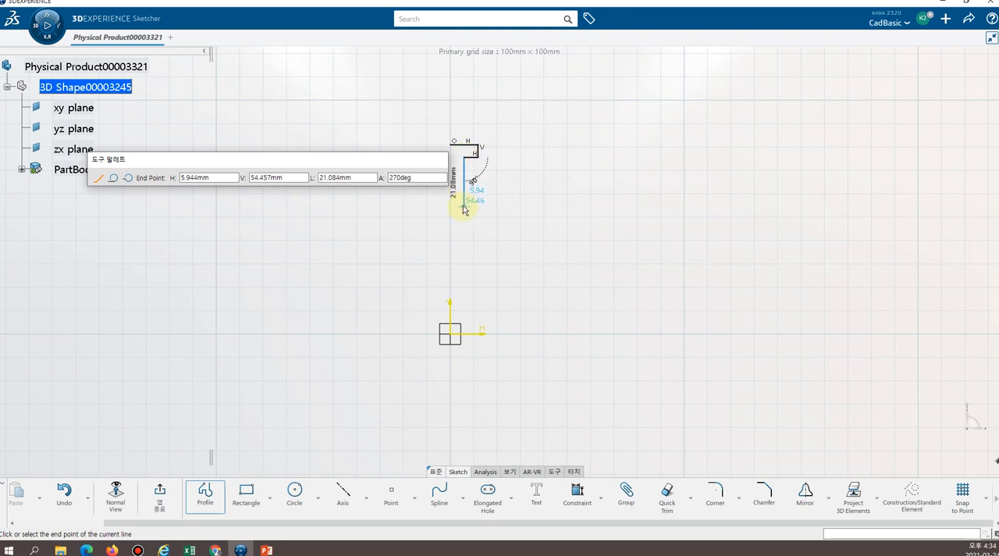
click(465, 204)
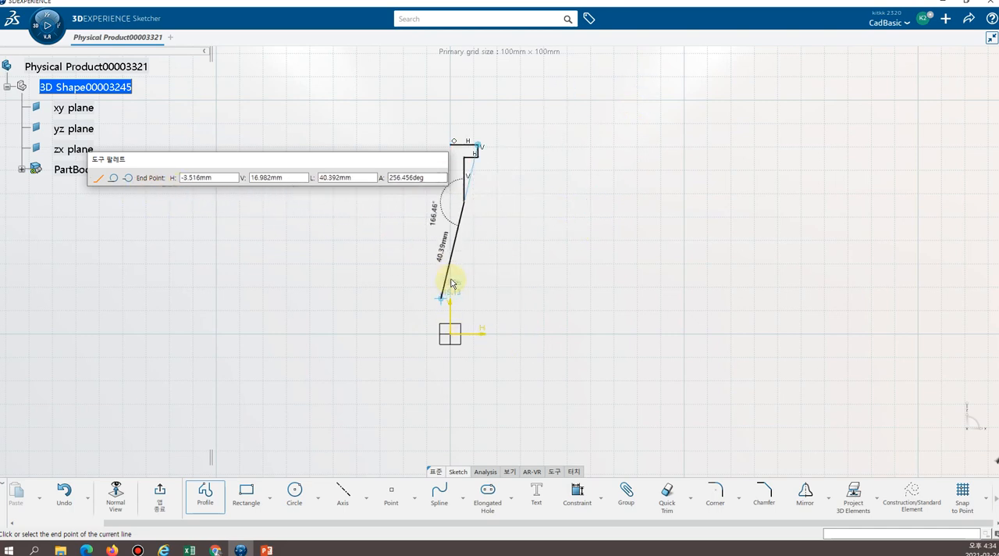
Continue the profile from the vertical line with an outward-bulging three-point arc of about 13 mm radius.
click(127, 180)
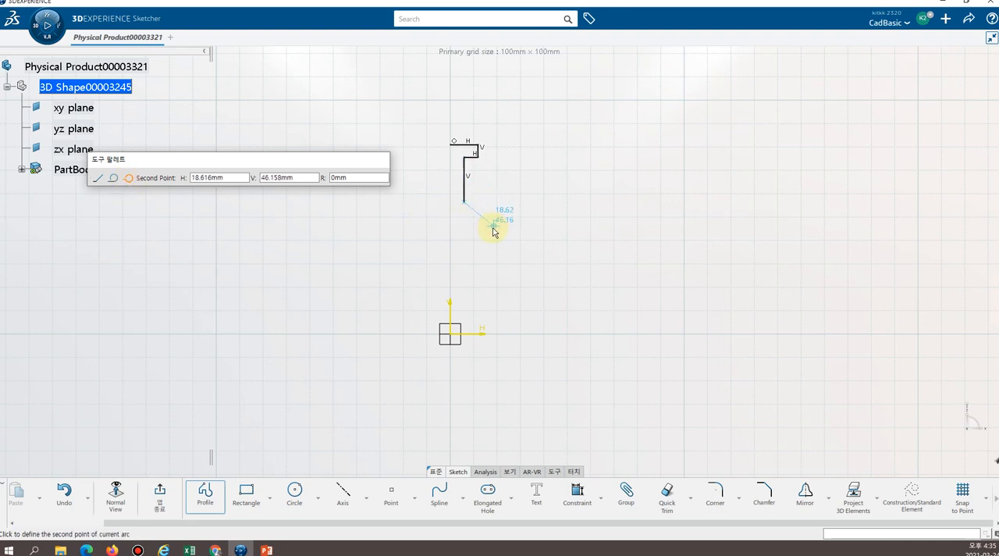
click(491, 232)
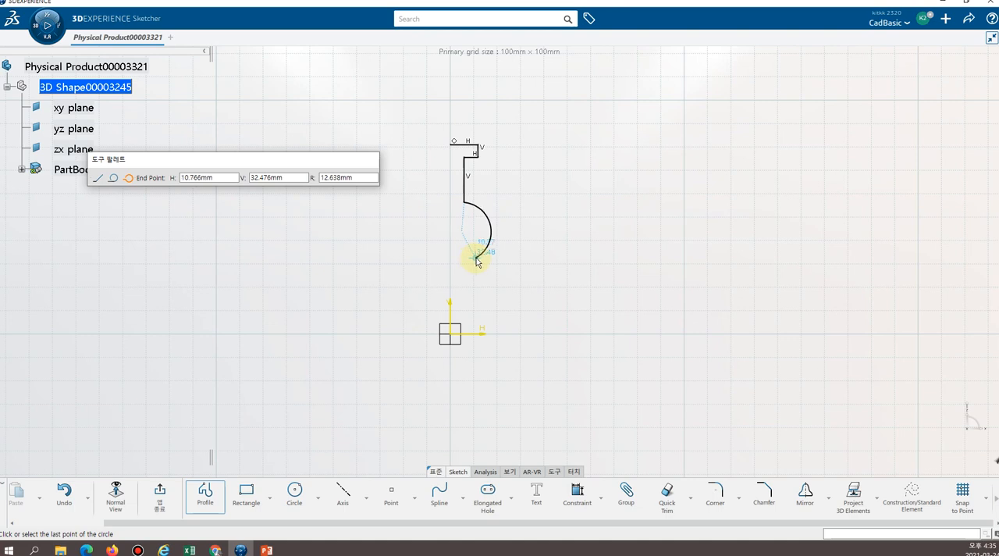
click(478, 257)
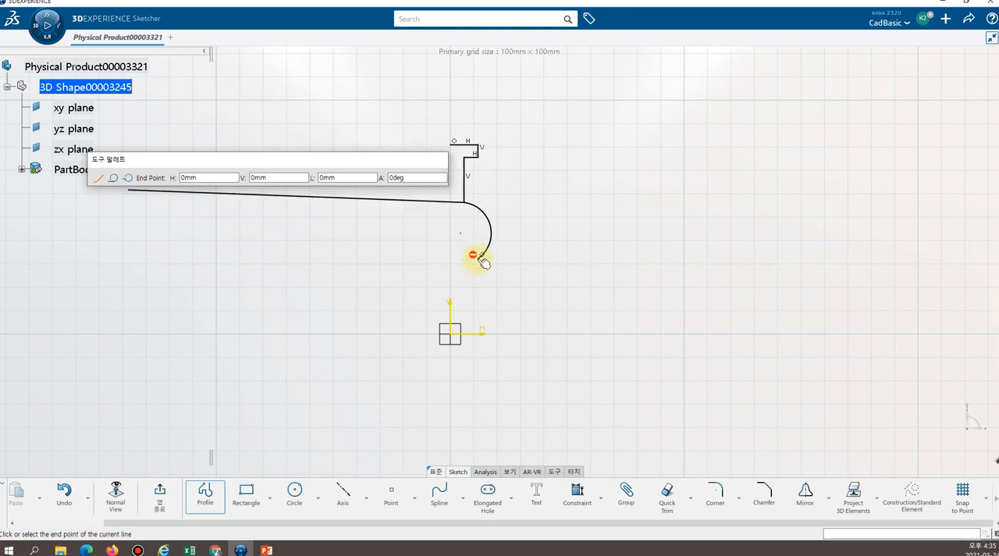
Add a second outward-bulging three-point arc of about 20 mm radius, ending on the H axis about 13 mm from the origin.
click(128, 178)
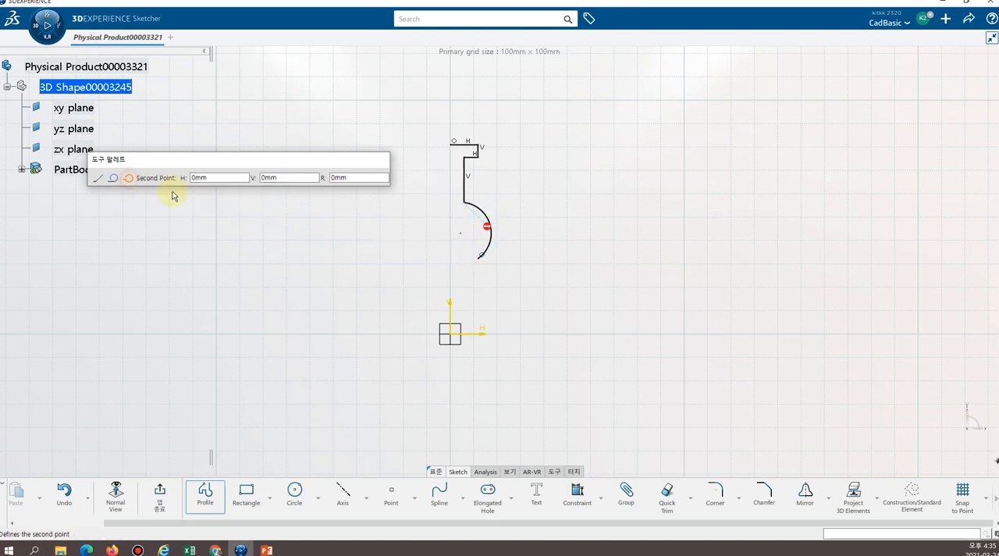
click(498, 297)
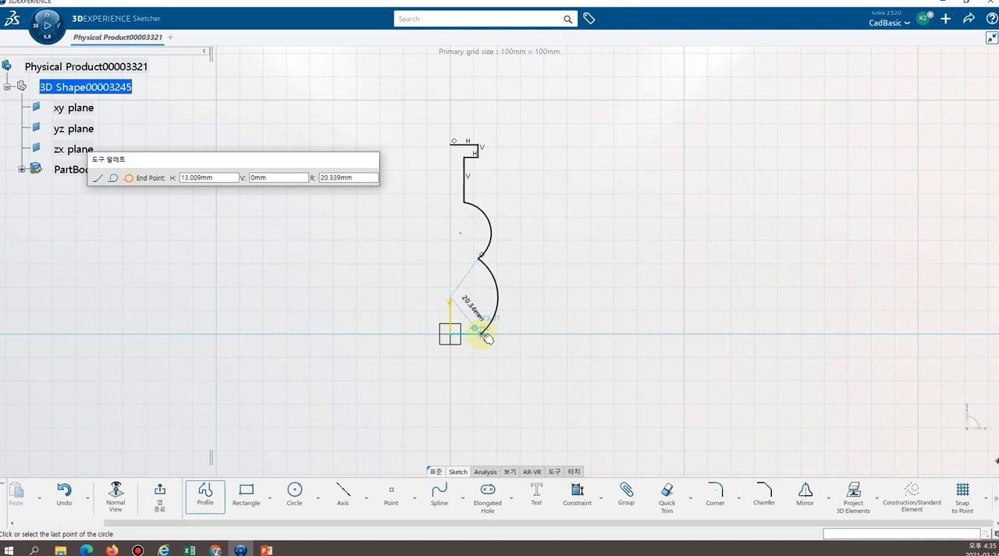
click(484, 334)
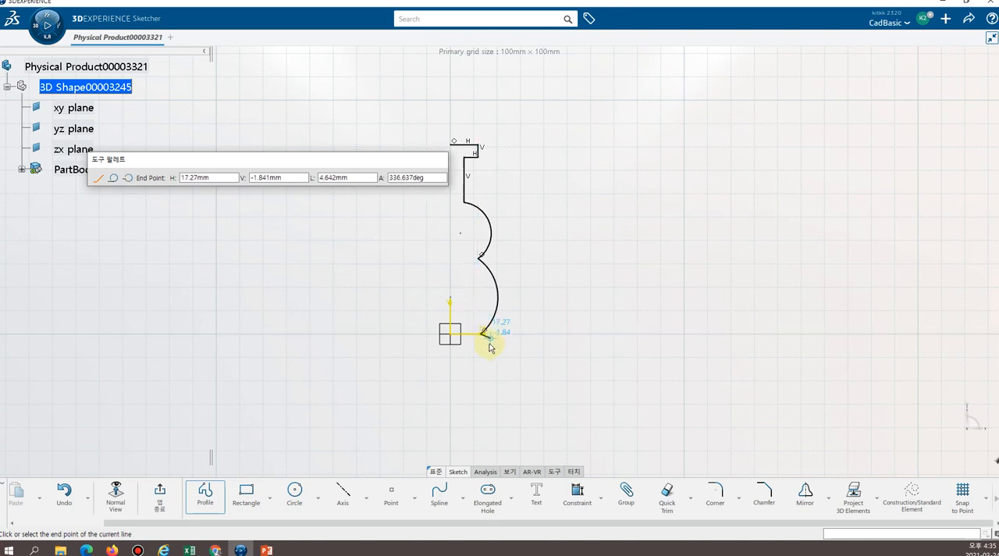
Finish the profile with a horizontal base line to the origin and move the lower arc's end point slightly outward along the H axis.
click(451, 335)
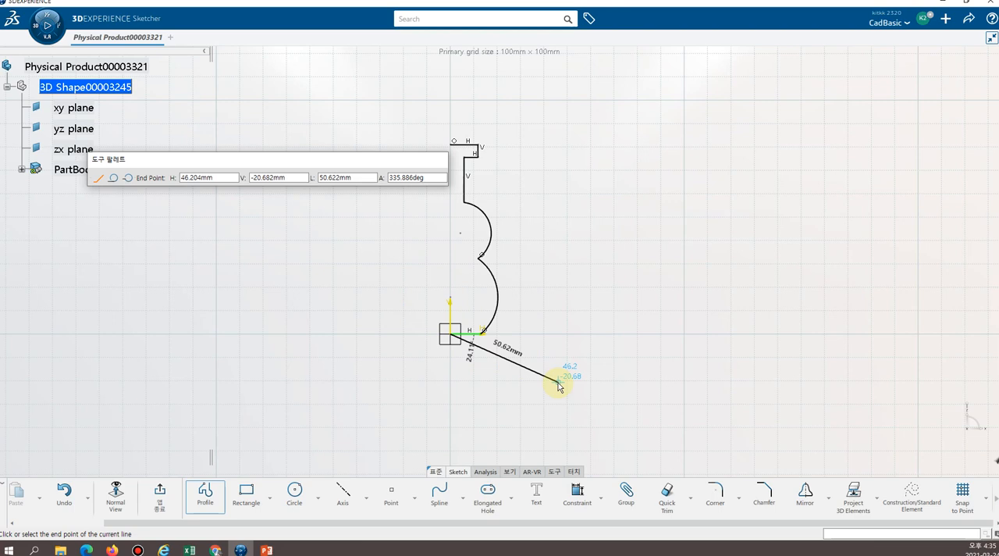
key(Escape)
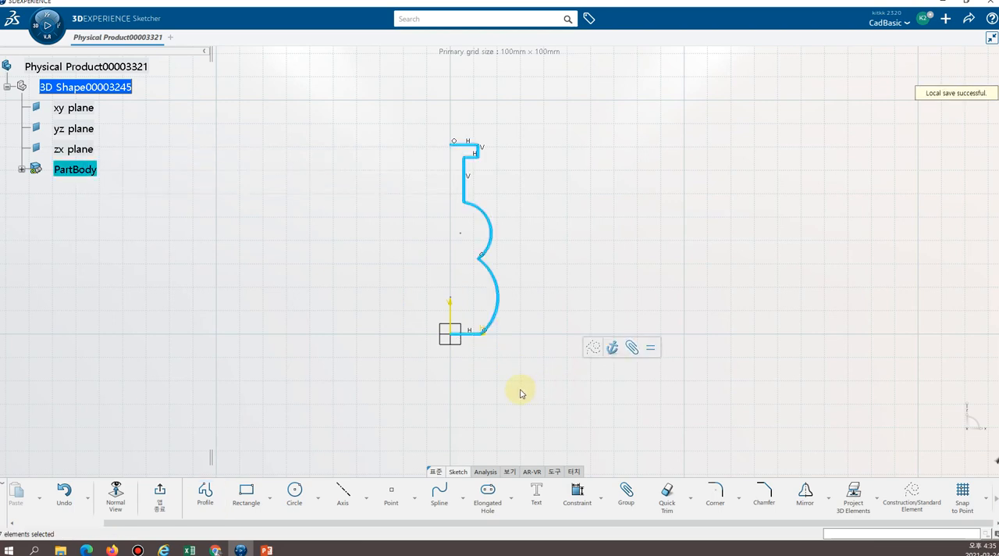
click(522, 393)
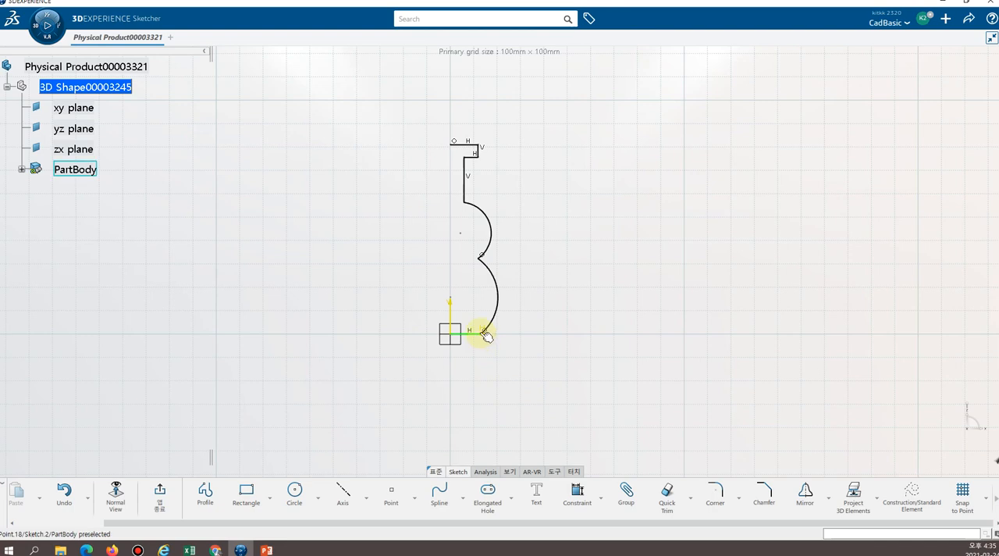
mouse_move(485, 334)
mouse_down()
mouse_move(473, 339)
mouse_move(497, 337)
mouse_move(473, 341)
mouse_move(488, 334)
mouse_up()
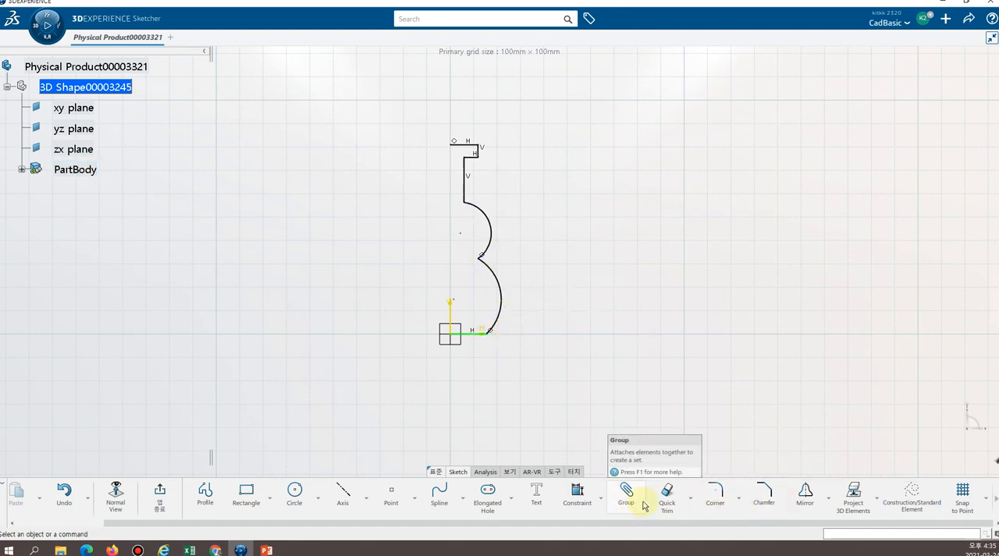
Constrain the overall height between the profile's top line and the base line to 80 mm.
click(582, 497)
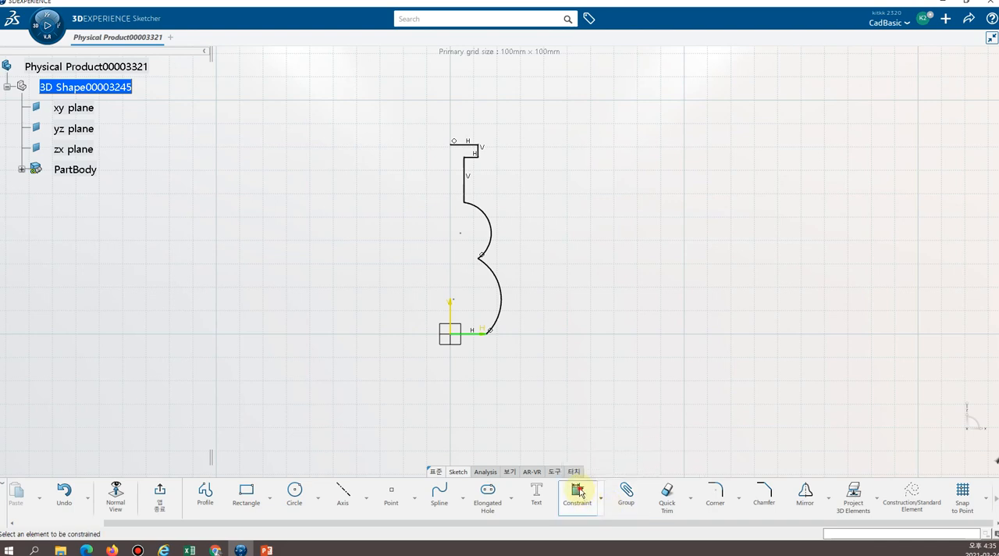
click(462, 144)
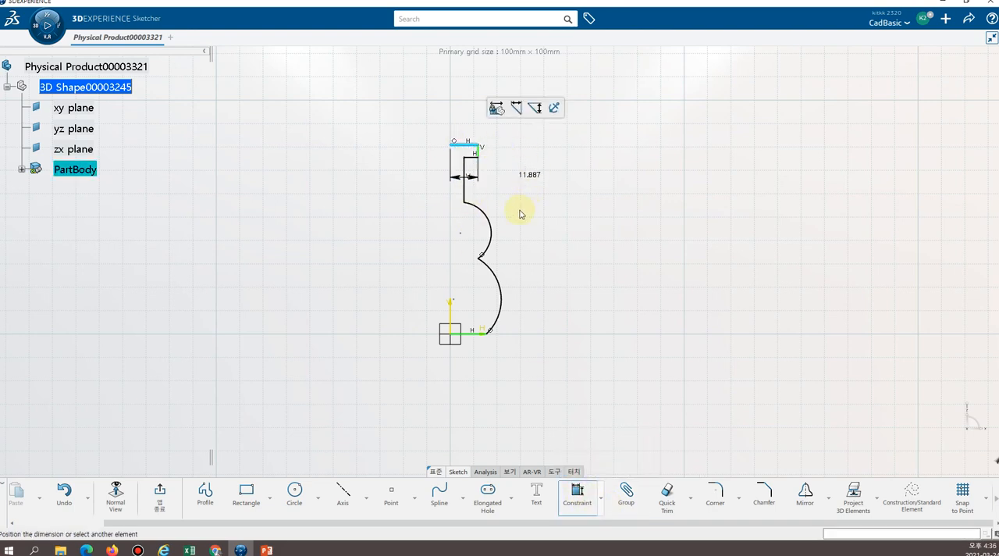
click(477, 336)
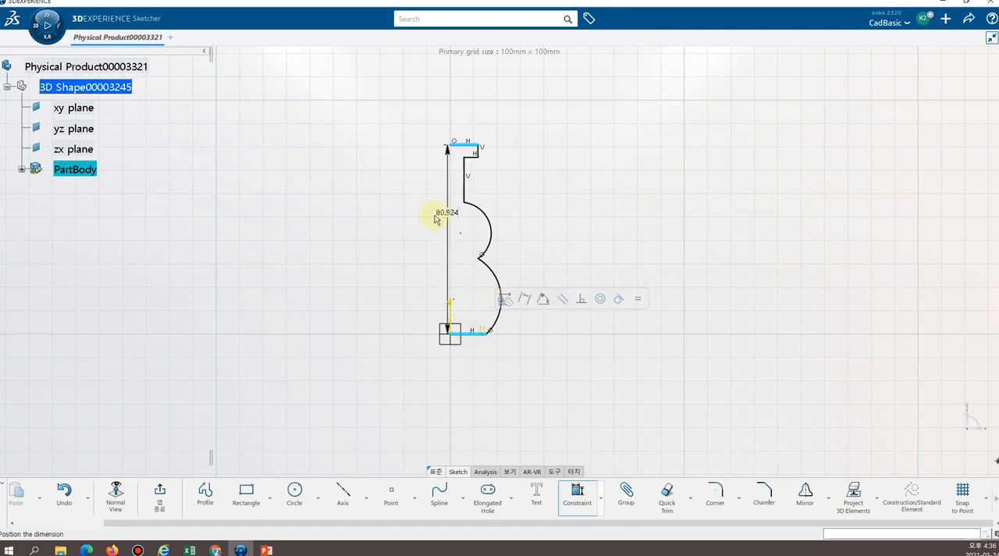
click(397, 239)
text(80)
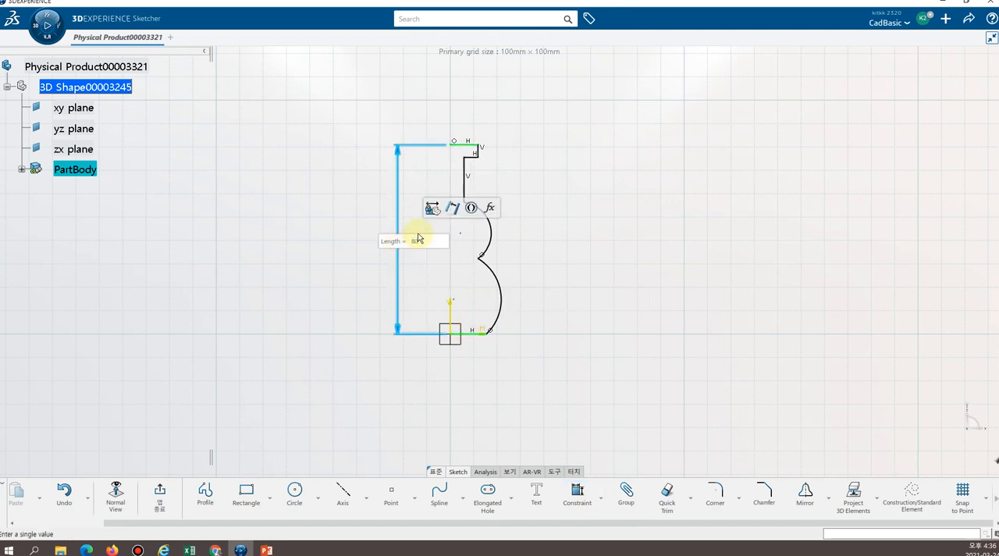
key(Return)
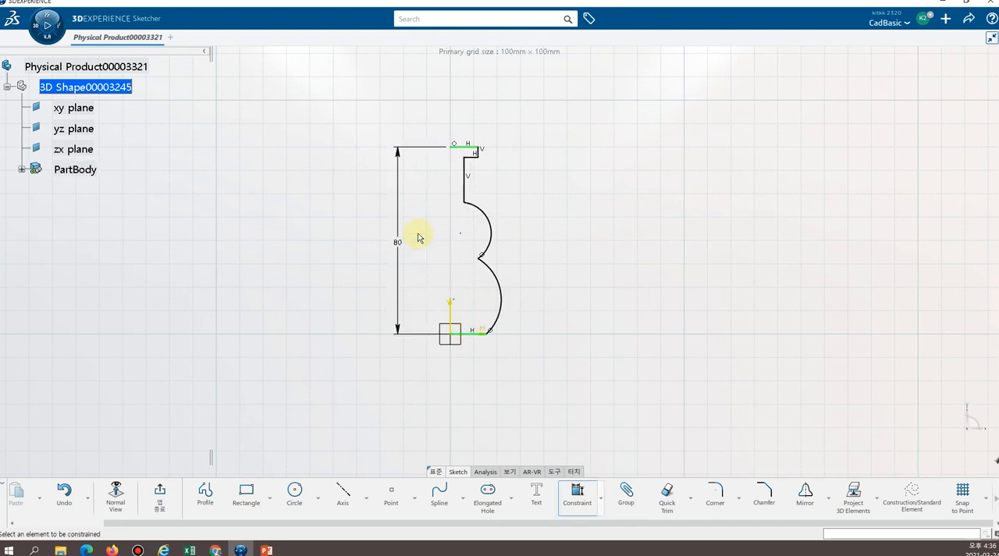
Constrain the long vertical line's distance from the V axis to 4 mm.
click(469, 185)
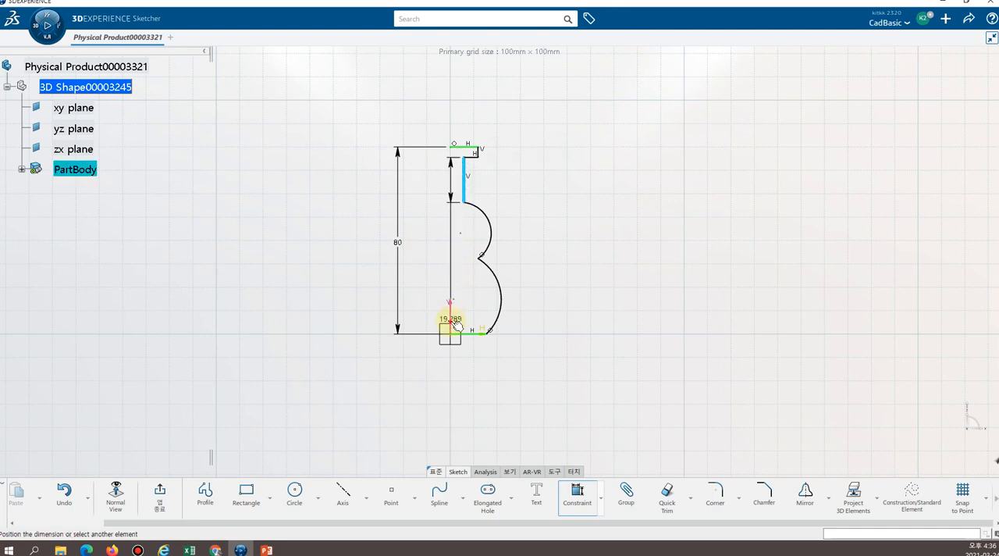
click(451, 324)
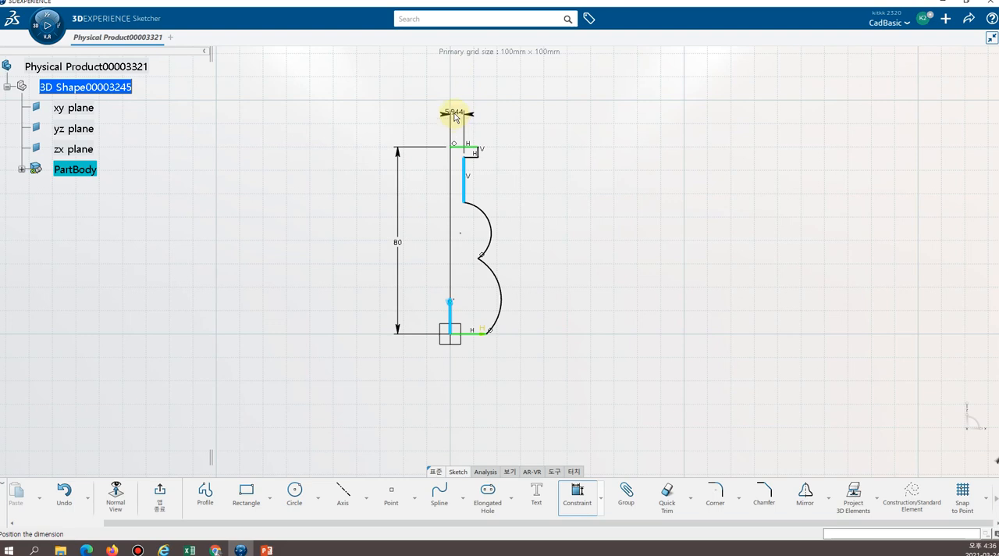
click(456, 117)
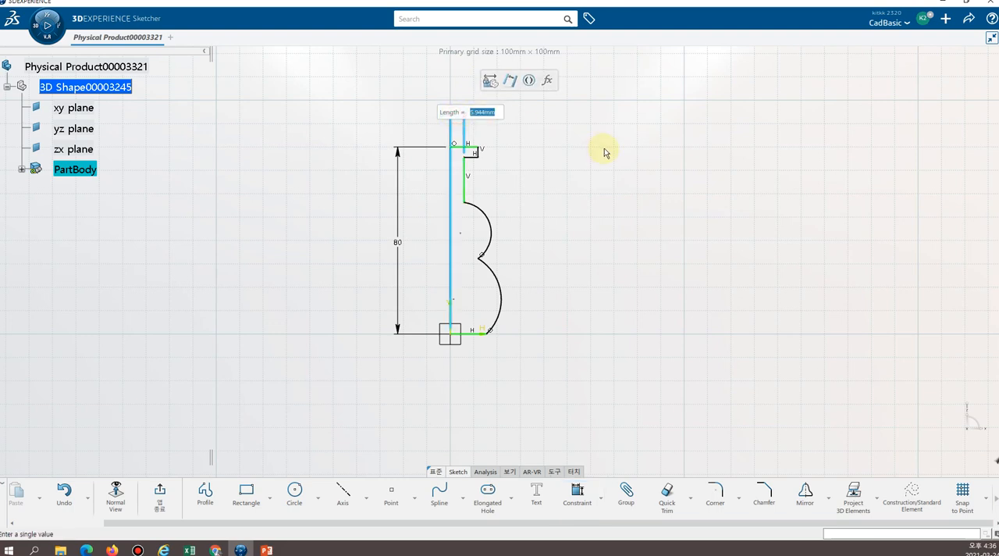
text(8/2)
key(Return)
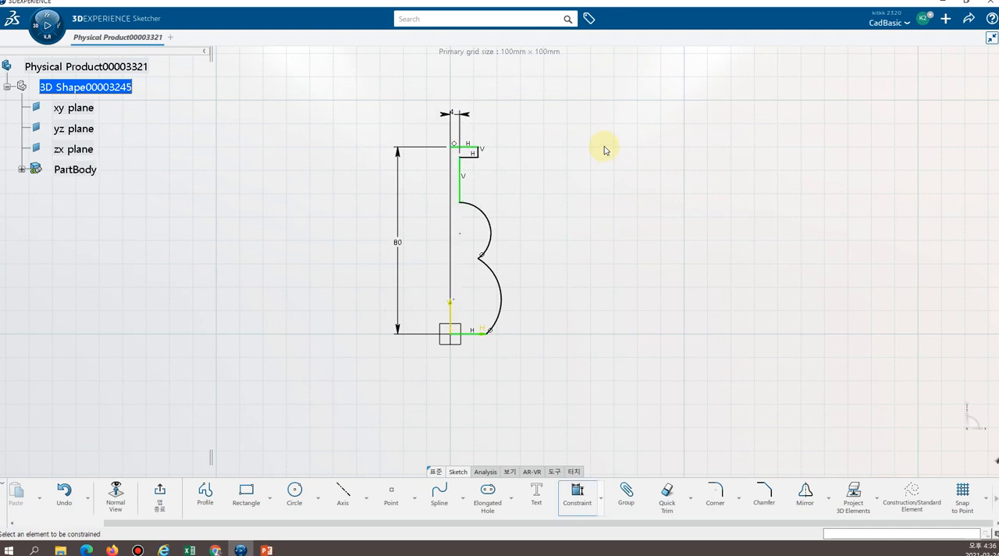
Constrain the short outer vertical line's distance from the V axis to 11/2 (5.5 mm).
click(477, 152)
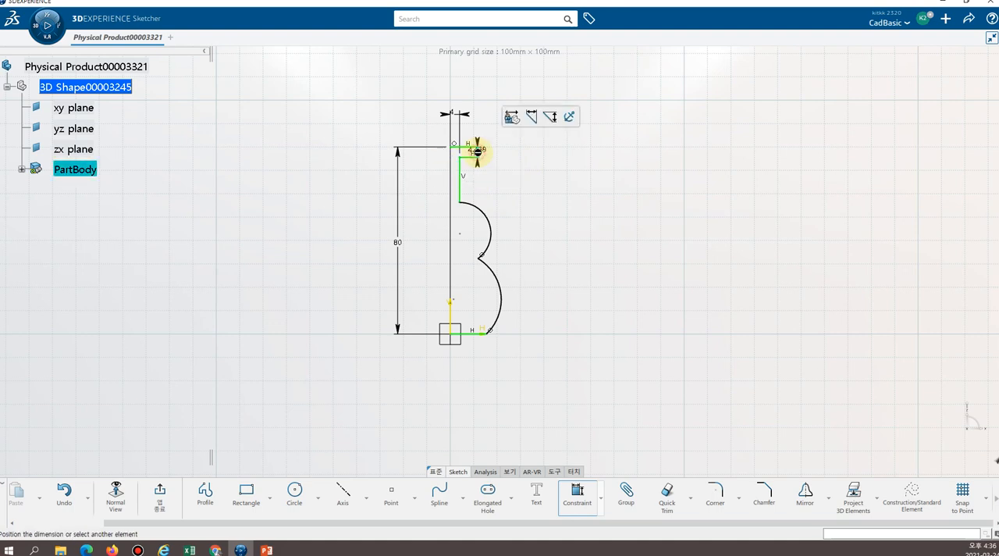
click(452, 318)
click(462, 96)
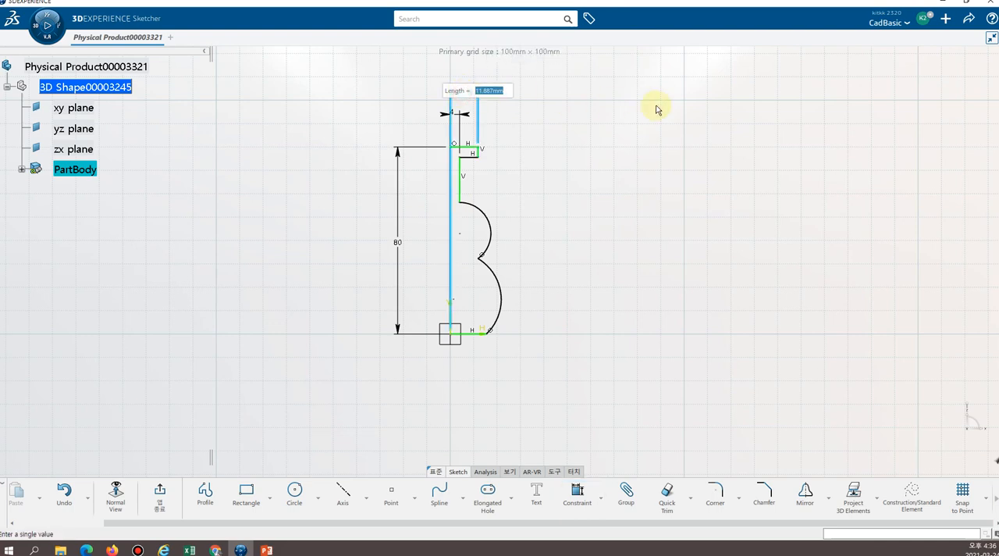
text(11/2)
key(Return)
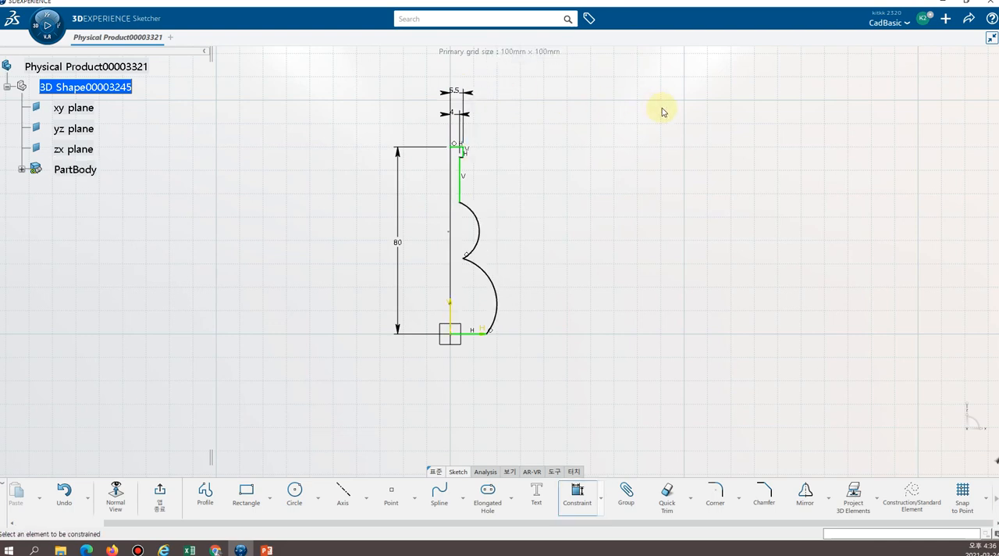
Set the length of the short outer vertical line at the profile's top step to 1.5 mm.
mouse_move(501, 156)
middle_down()
mouse_move(490, 206)
mouse_move(490, 98)
mouse_move(477, 96)
mouse_move(529, 372)
middle_up()
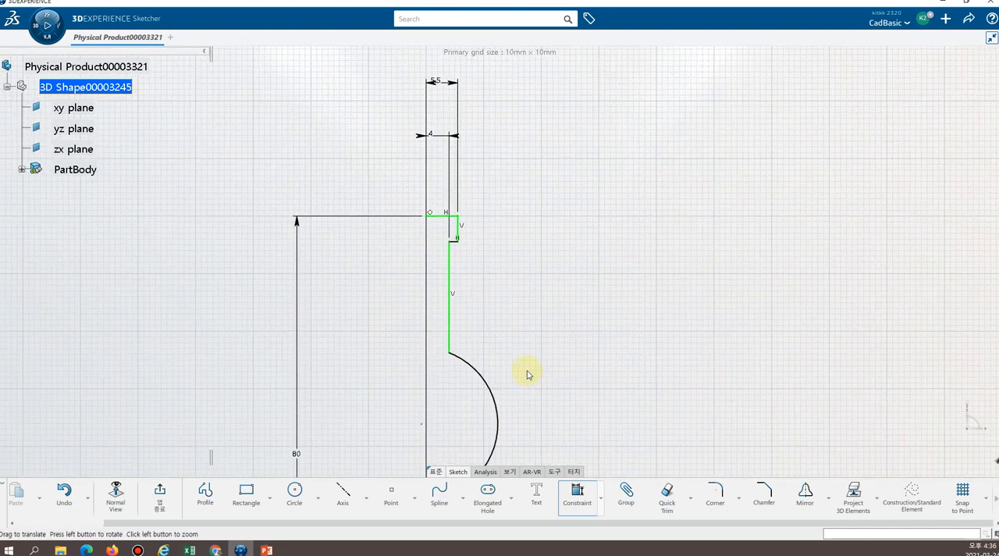
click(458, 229)
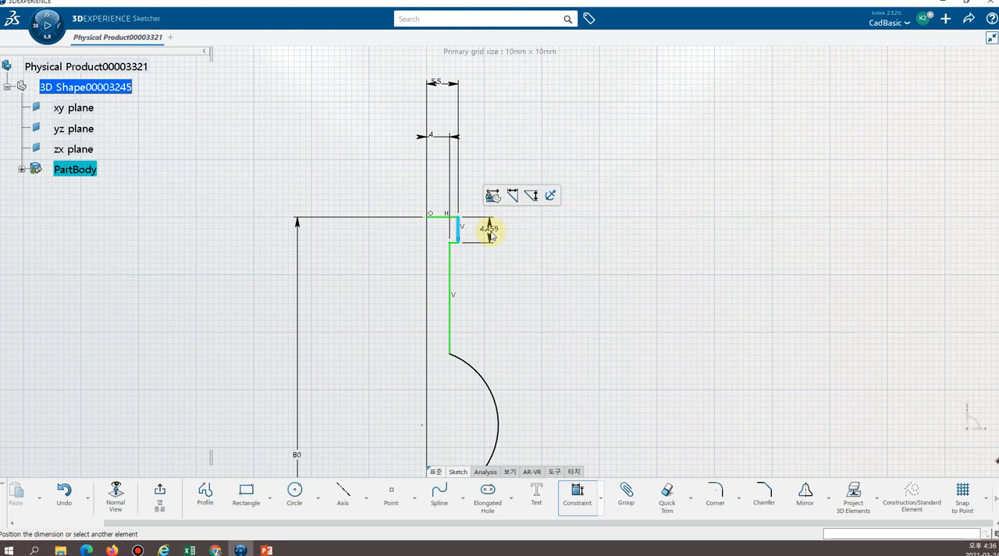
click(490, 233)
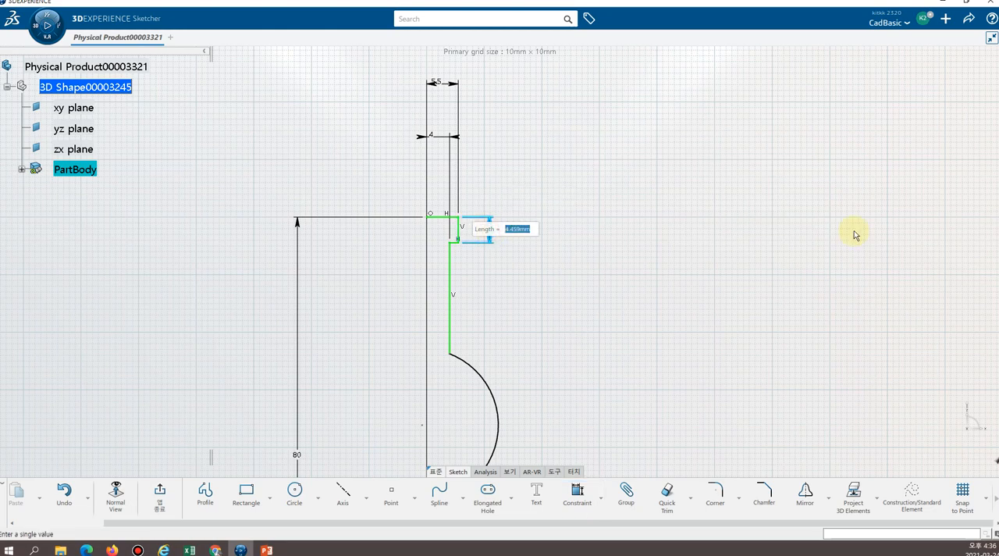
text(1.5)
key(Return)
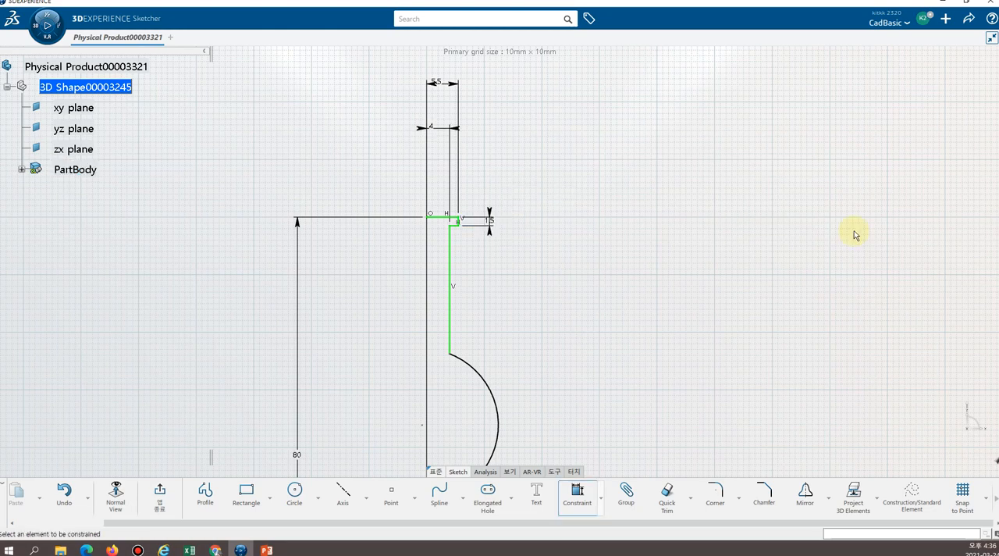
Pull the upper arc and the lower arc slightly outward so their centres lie near the V axis.
middle_drag(711, 351, 688, 144)
middle_drag(579, 268, 577, 211)
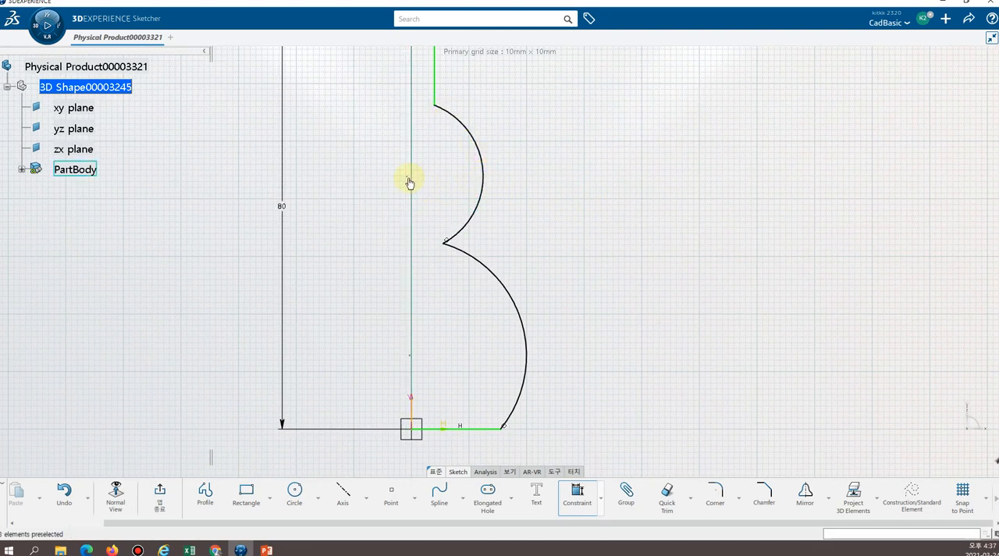
click(483, 179)
key(Escape)
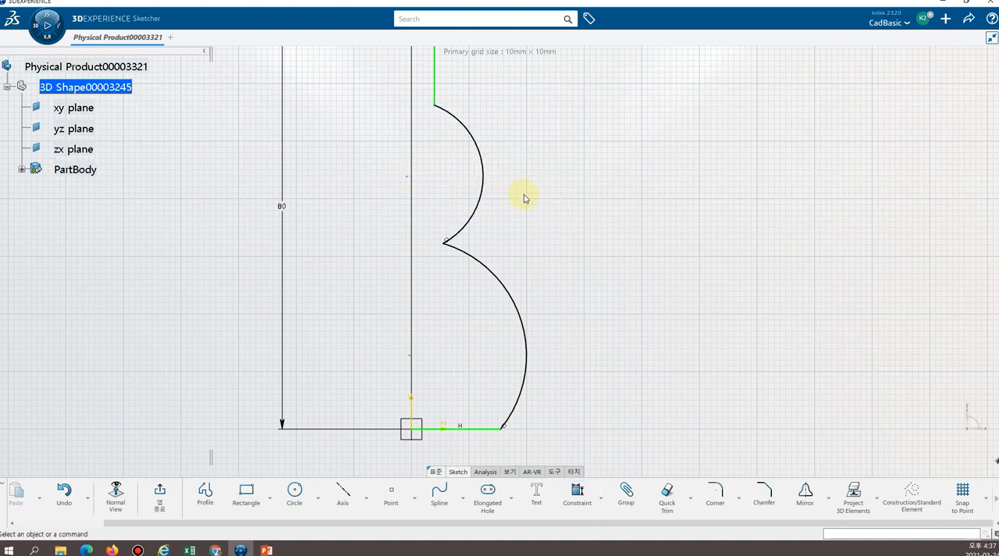
click(492, 180)
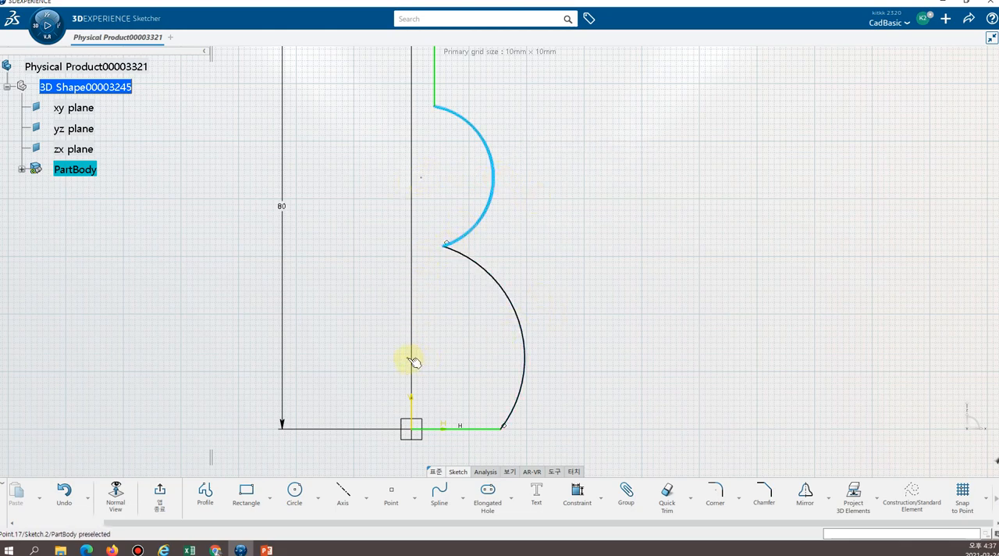
mouse_move(534, 351)
mouse_down()
mouse_move(547, 355)
mouse_move(546, 338)
mouse_up()
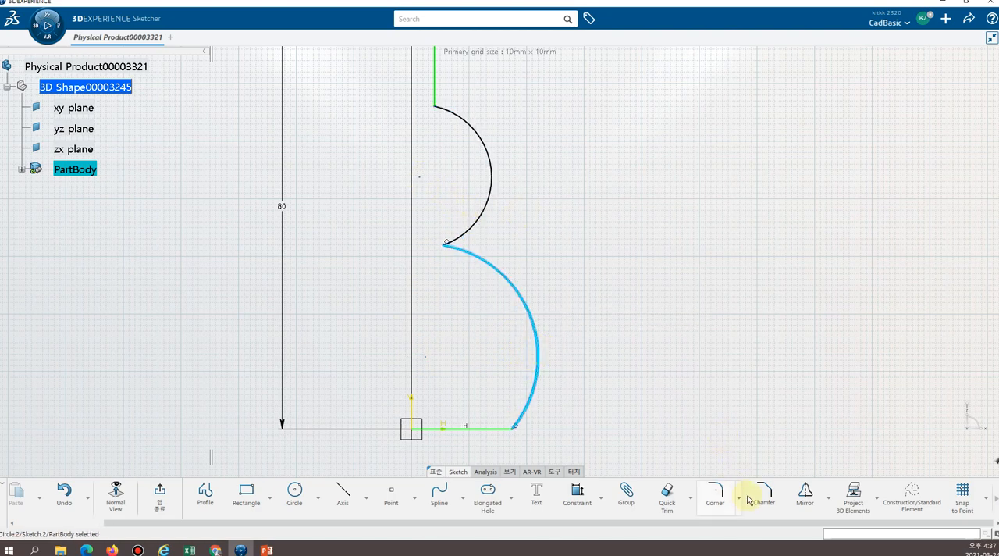
click(577, 502)
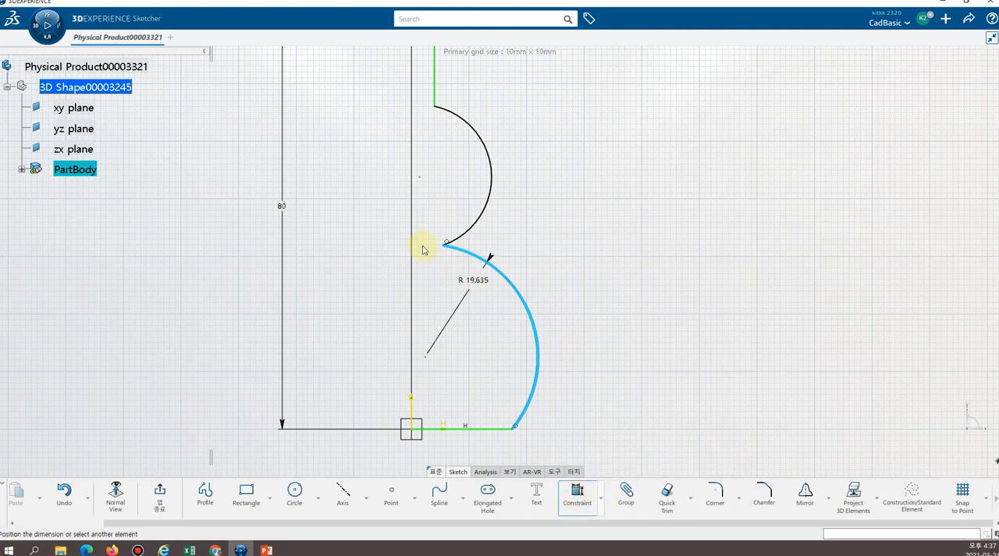
key(Escape)
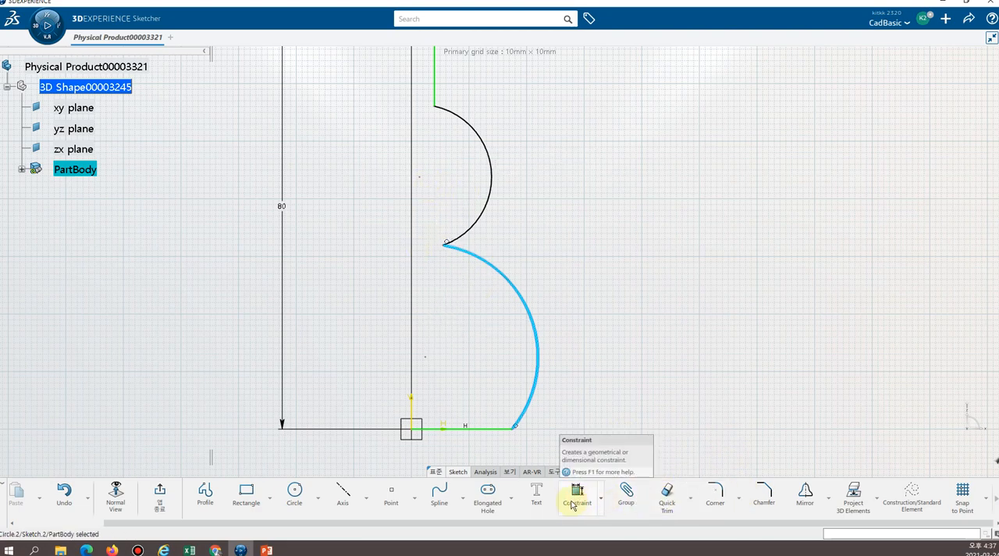
click(576, 502)
key(Escape)
key(Escape)
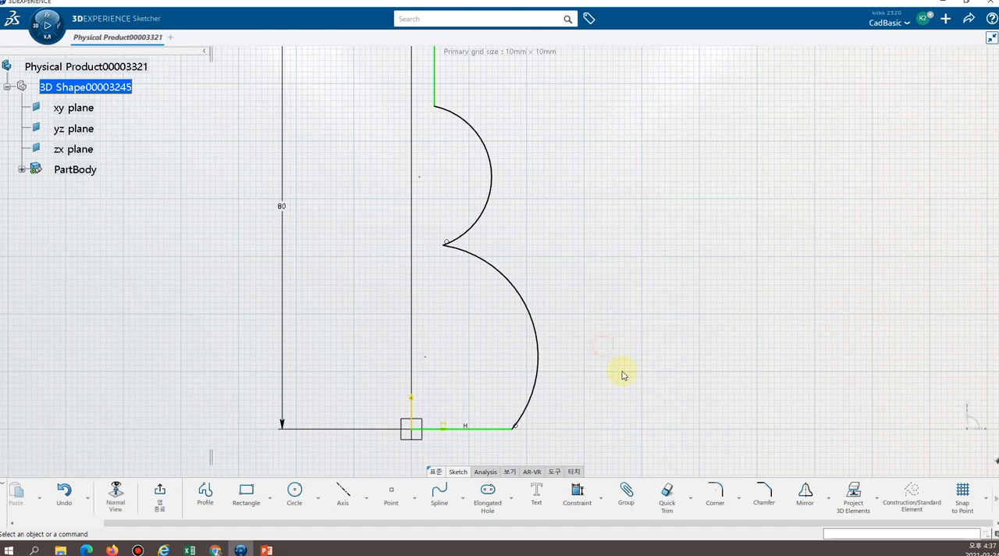
Constrain the upper arc's centre point to be coincident with the V axis.
click(575, 495)
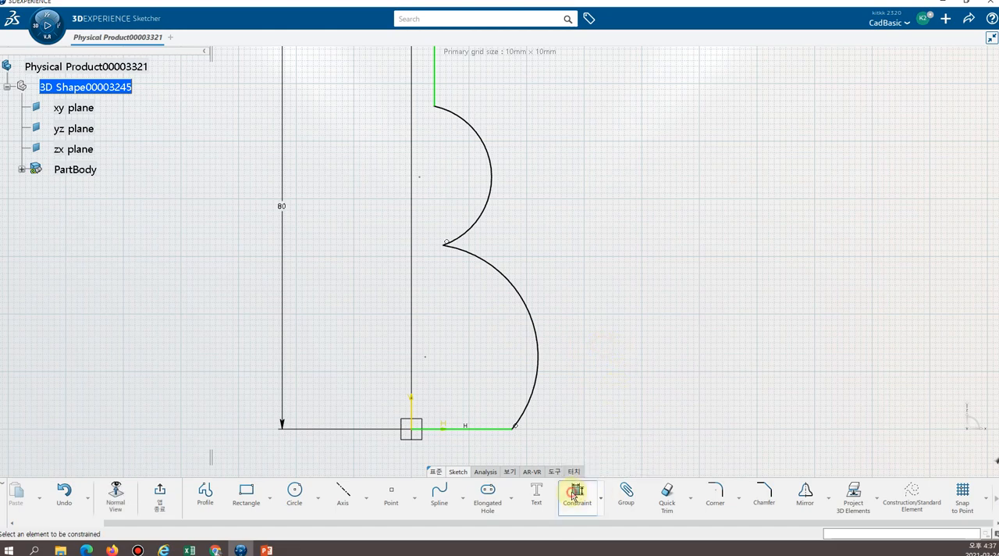
click(419, 176)
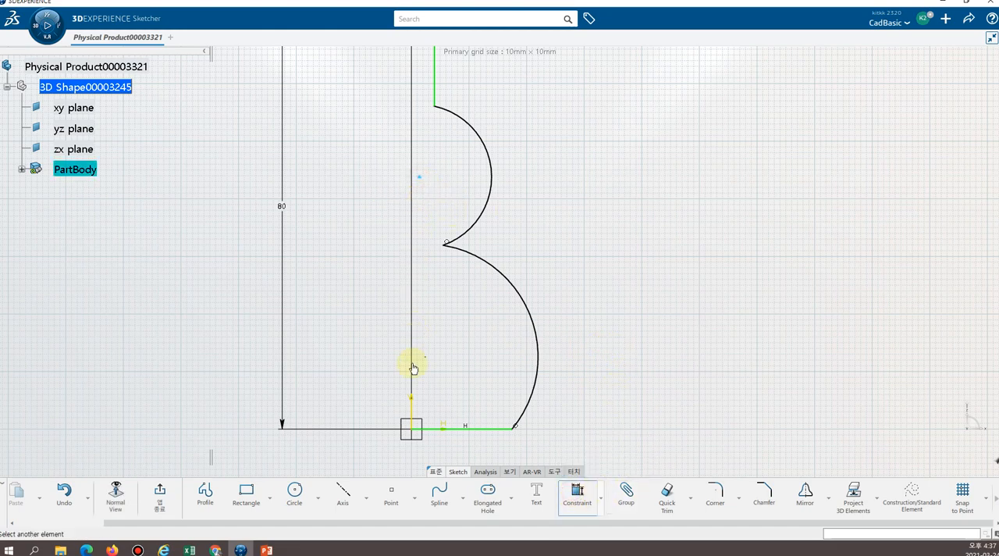
click(410, 417)
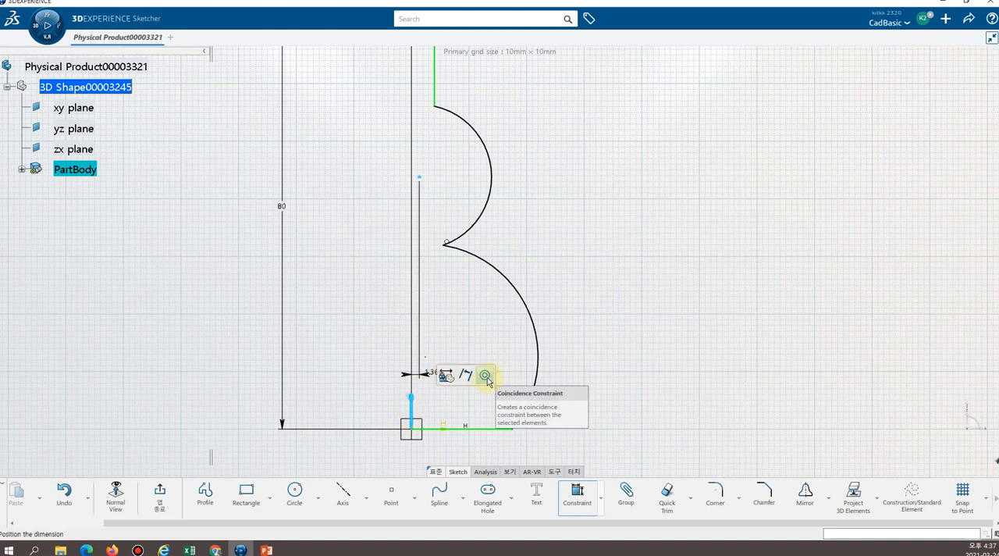
right_click(457, 341)
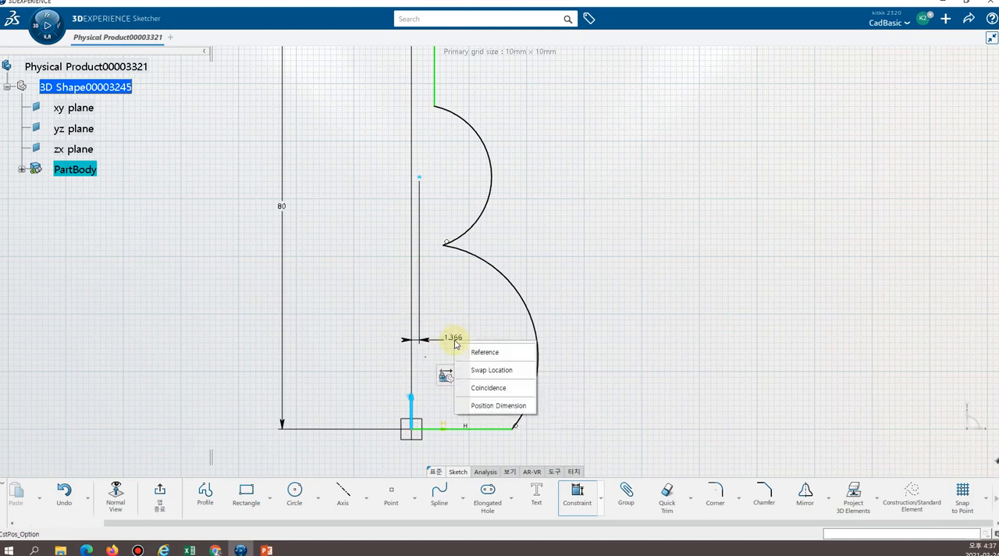
click(501, 394)
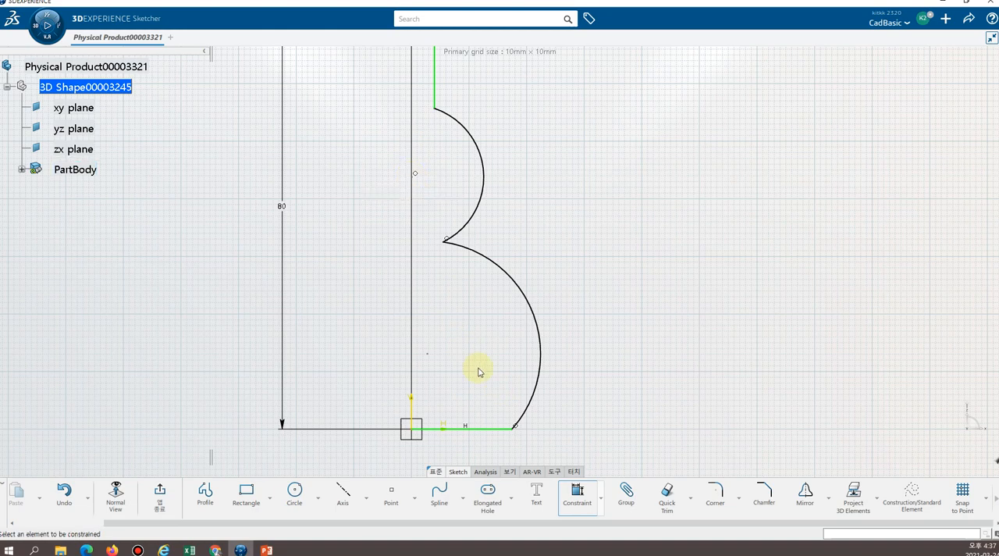
Constrain the lower arc's centre point to a 2 mm distance from the V axis.
click(427, 353)
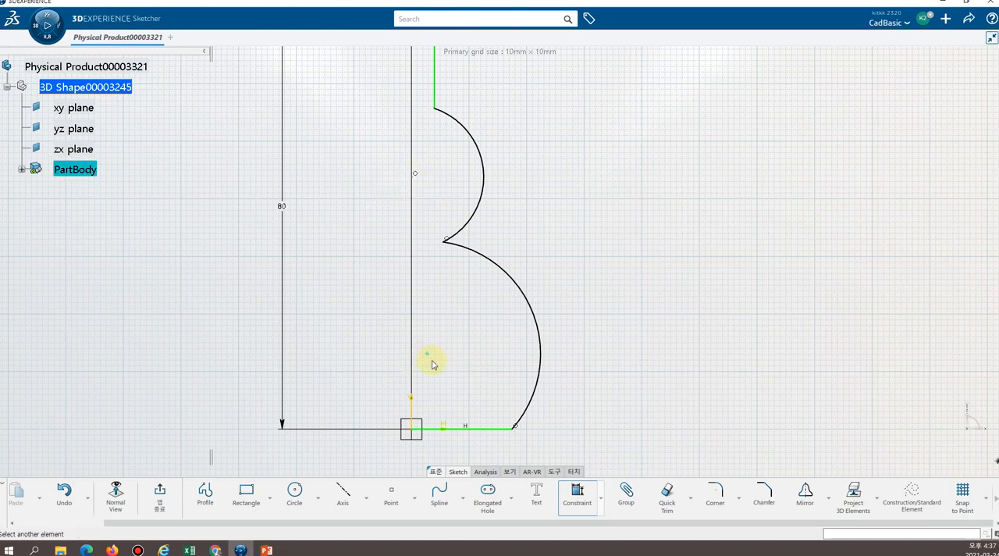
click(413, 410)
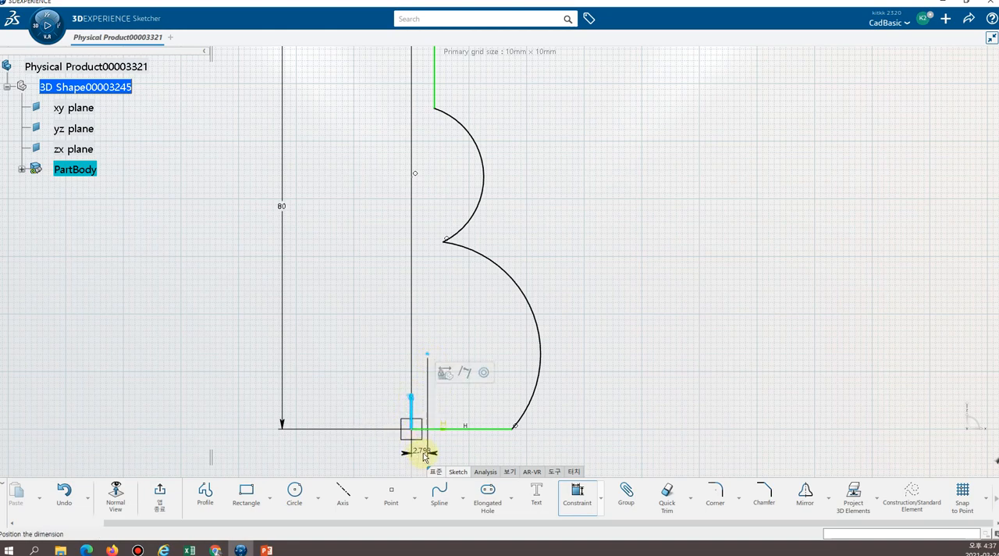
click(421, 459)
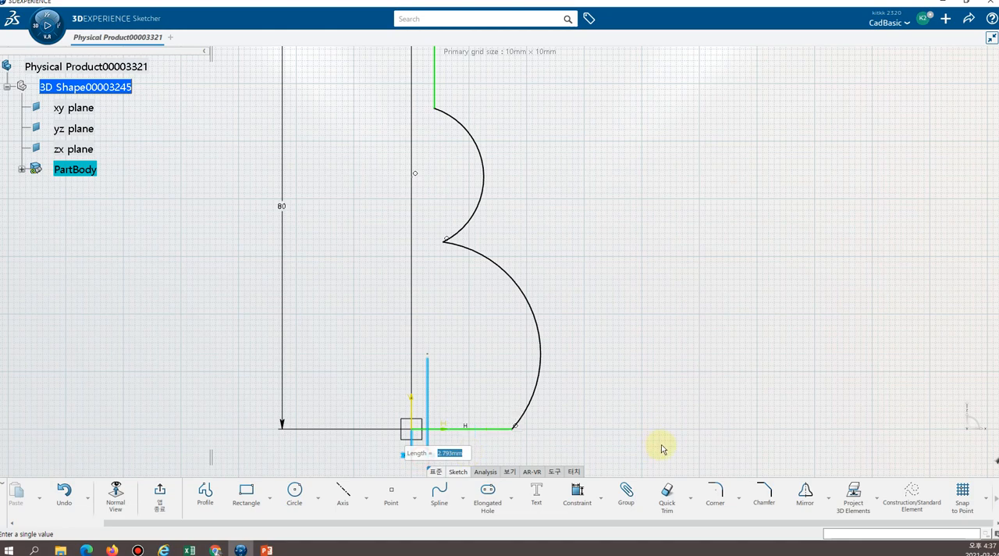
text(2)
key(Return)
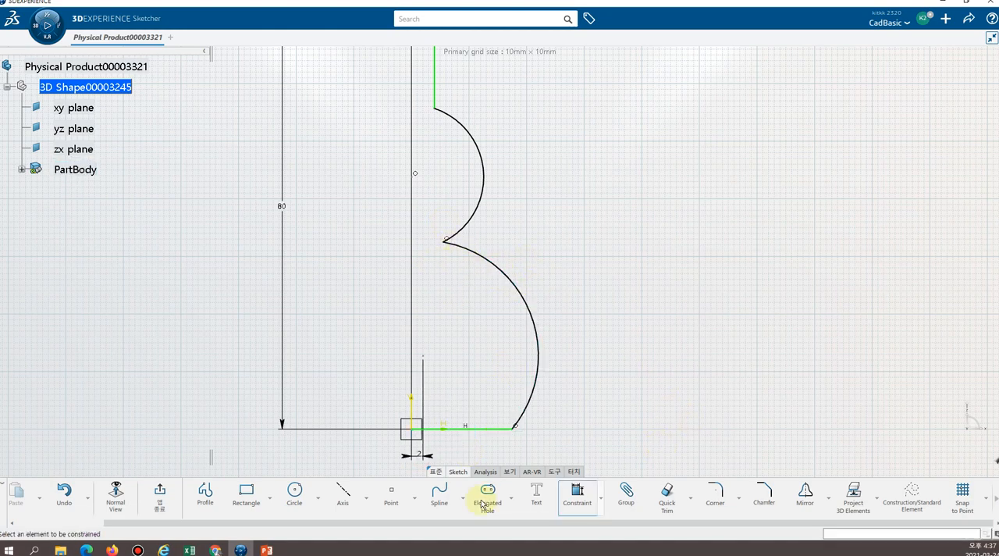
Dimension the upper arc's centre point from the horizontal base line and set the distance to 50 mm.
click(415, 175)
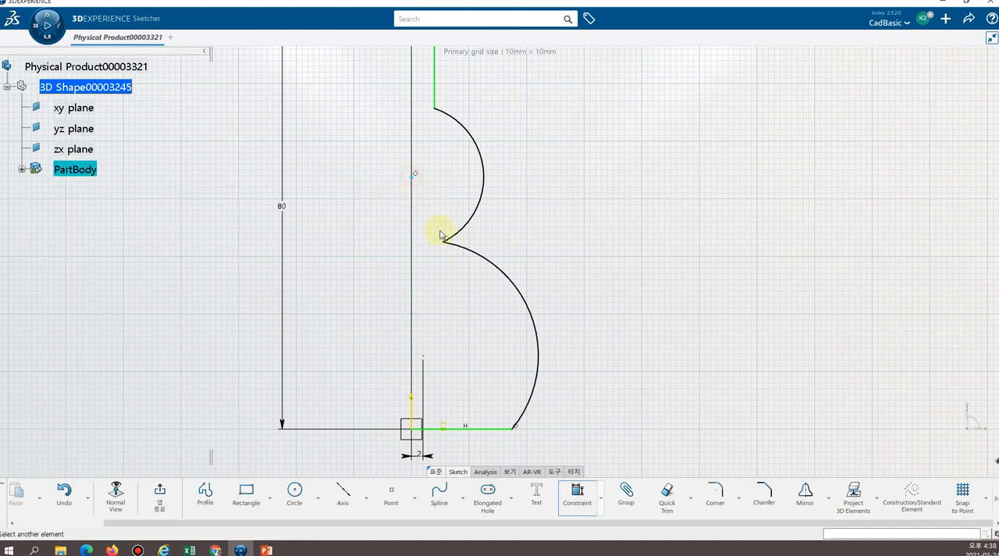
click(434, 428)
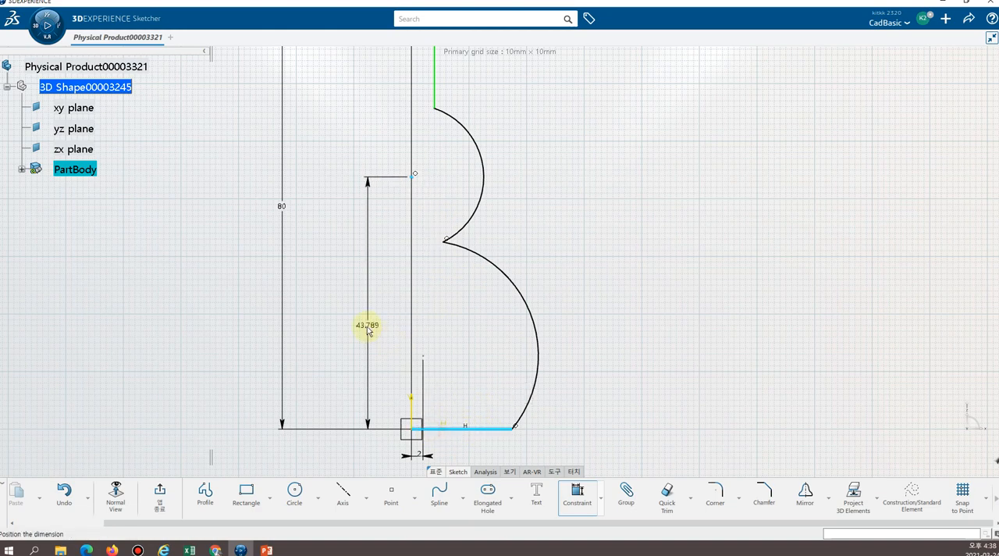
click(365, 316)
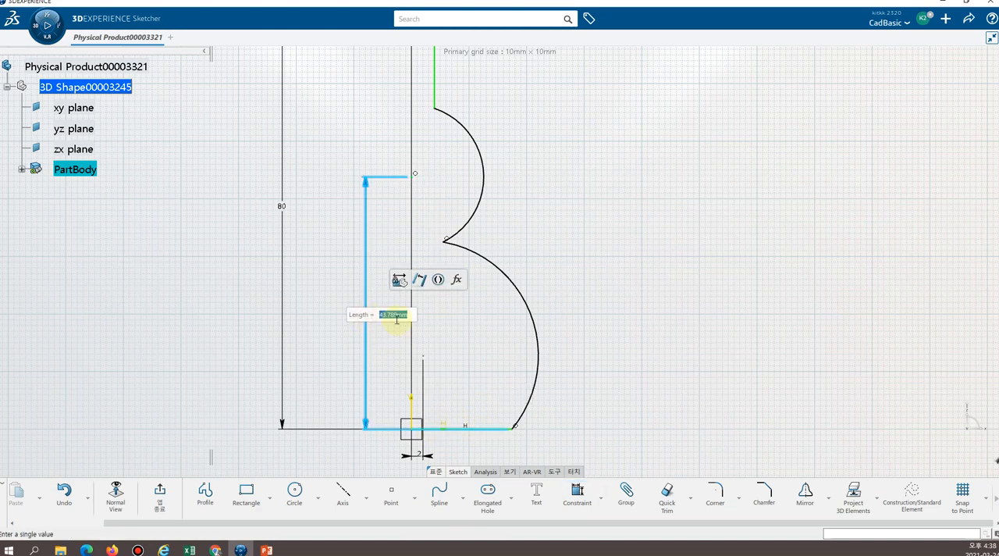
text(50)
key(Return)
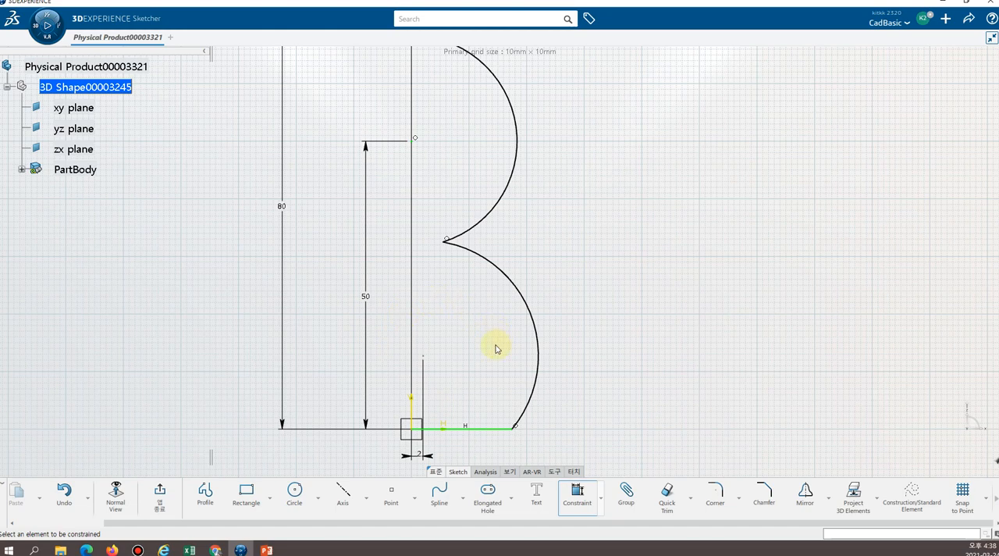
Dimension the lower arc's centre point from the horizontal base line and set the distance to 19 mm.
click(421, 359)
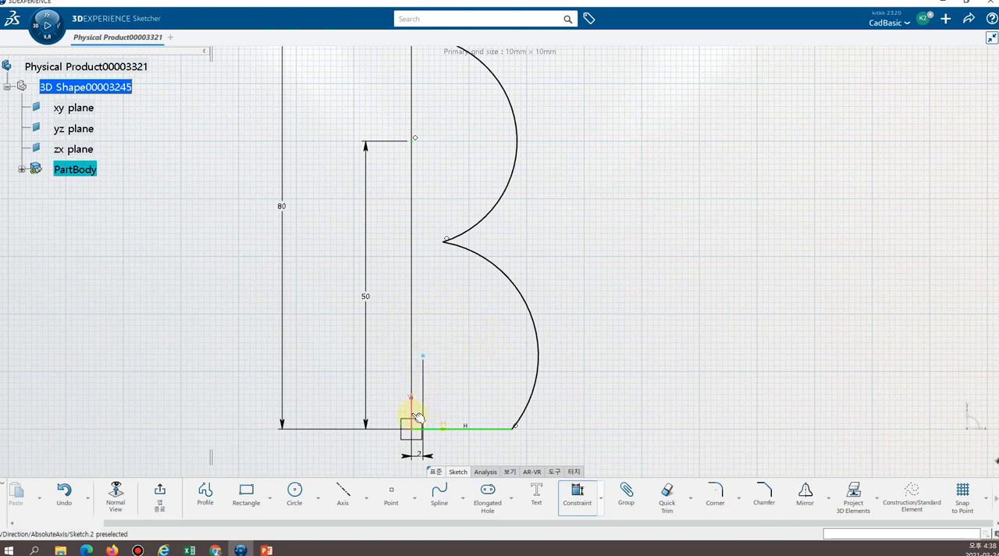
click(452, 427)
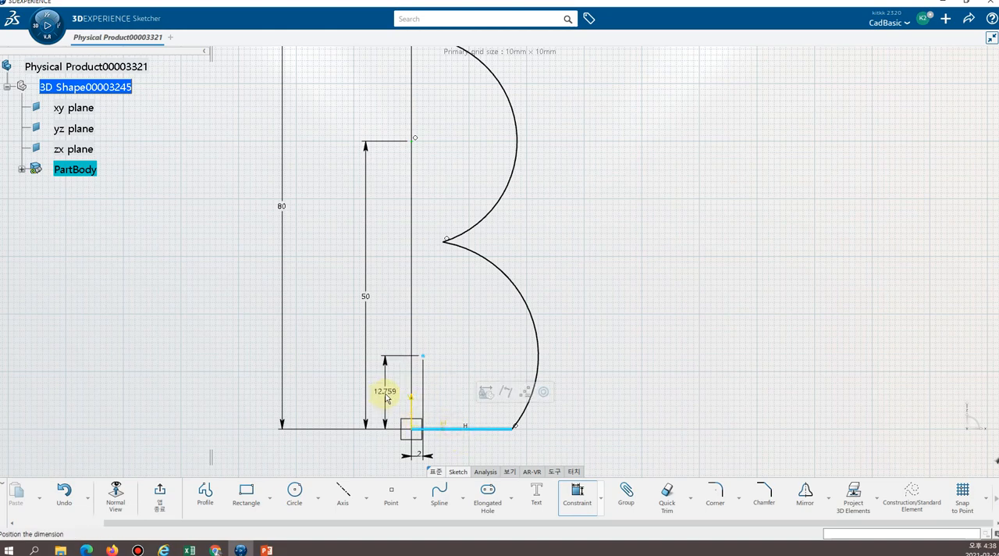
click(386, 397)
text(19)
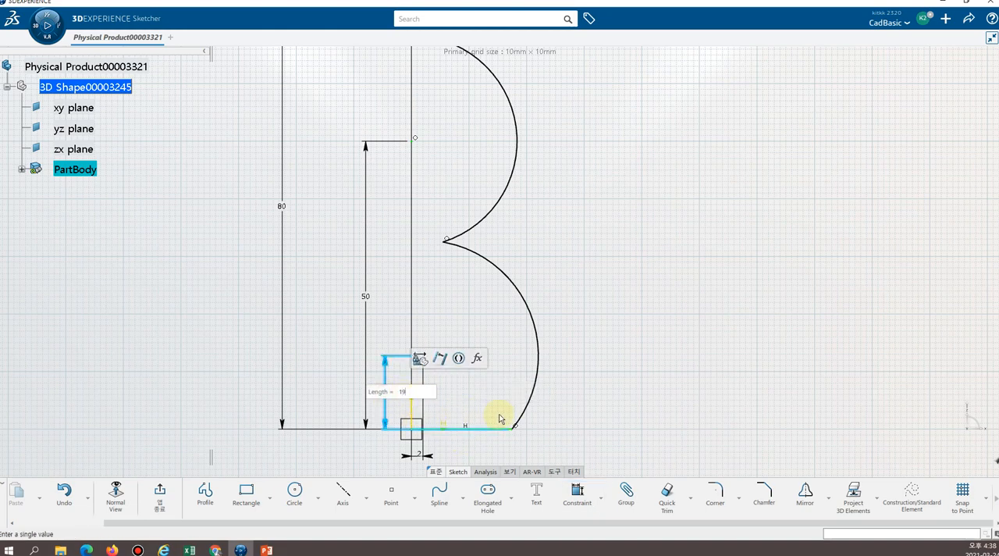
key(Return)
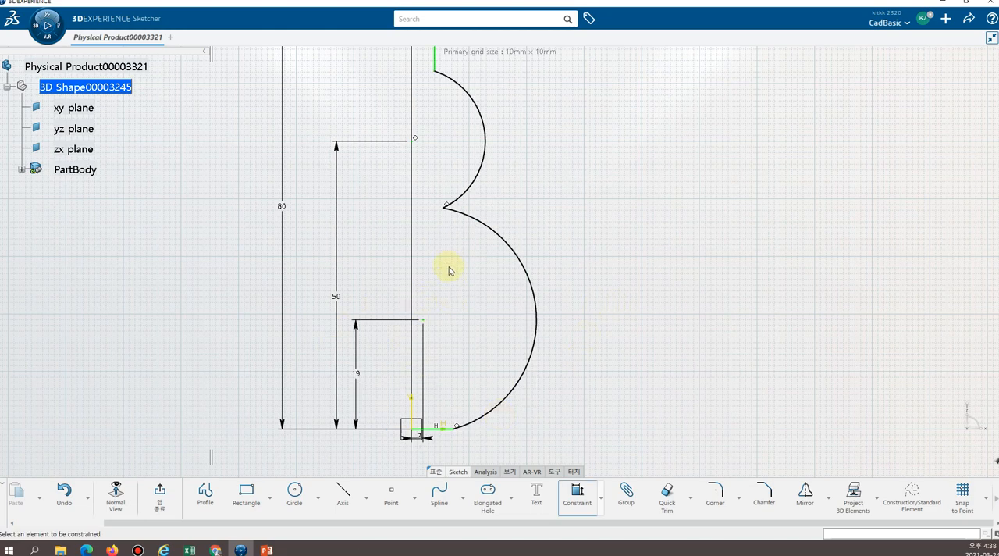
Dimension the upper arc's radius and set it to 15 mm.
click(485, 144)
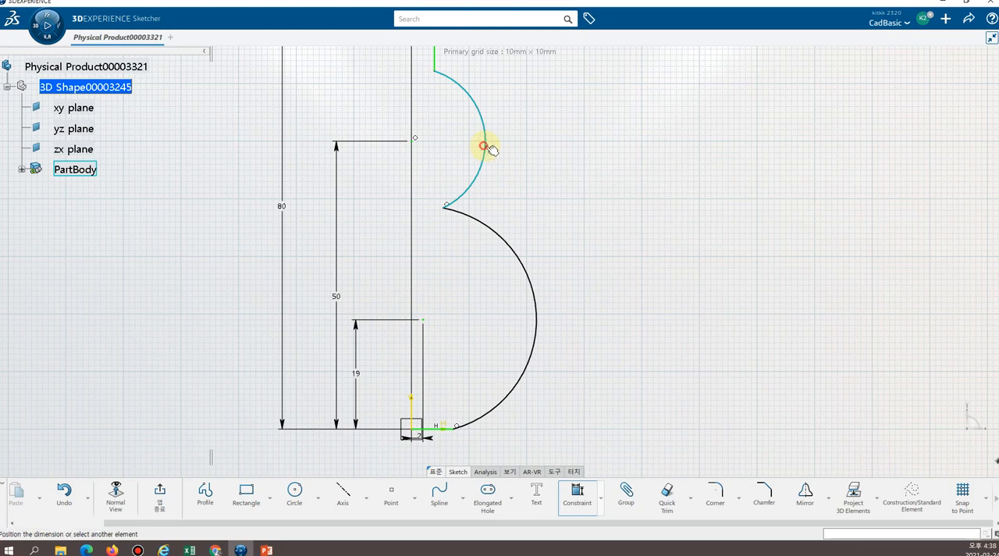
click(534, 139)
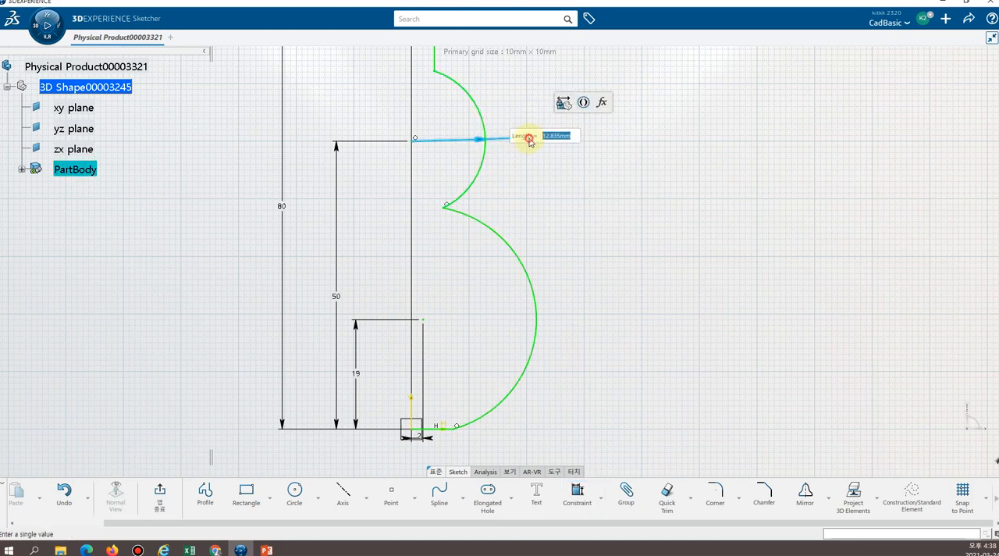
text(15)
key(Return)
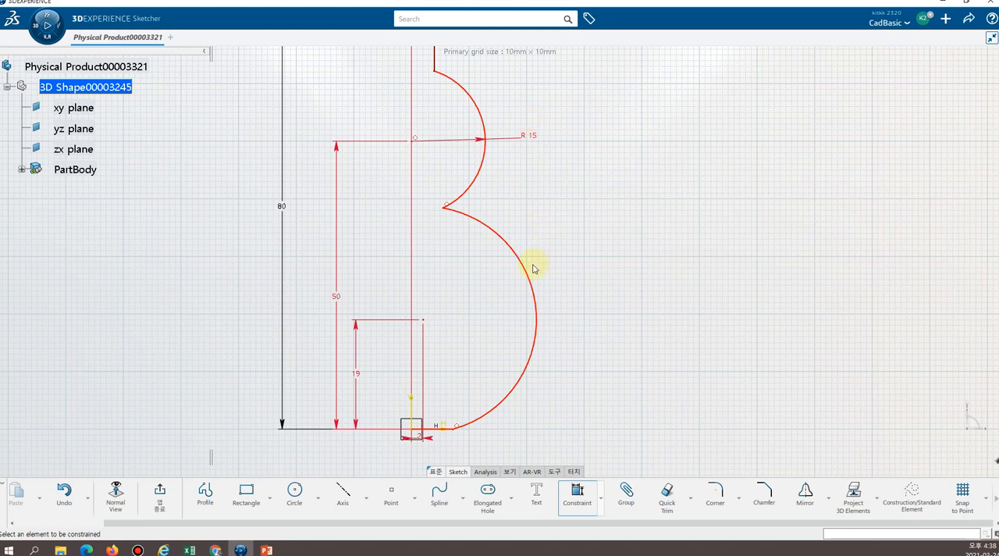
Dimension the lower arc's radius, set it to 20 mm, and leave the Constraint command.
click(534, 294)
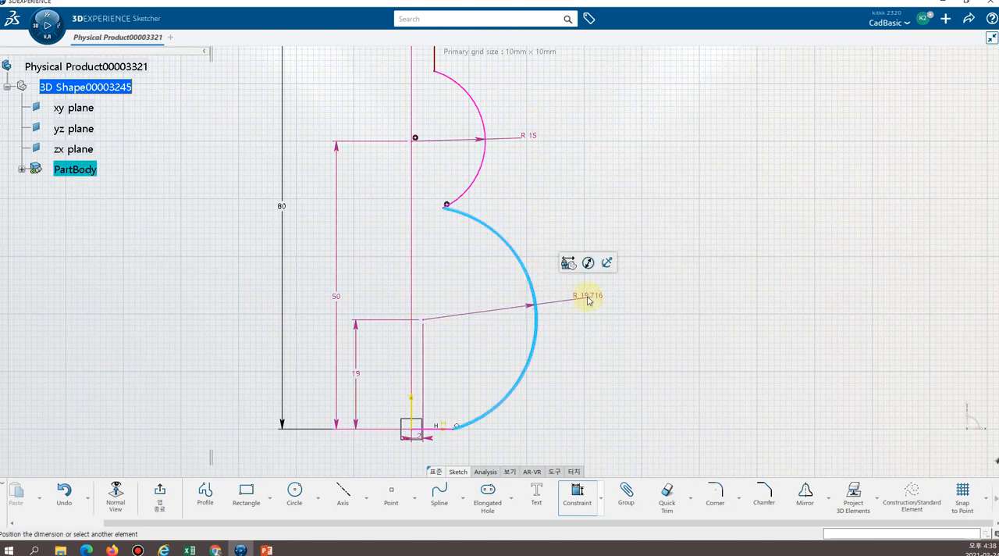
click(588, 300)
text(20)
key(Return)
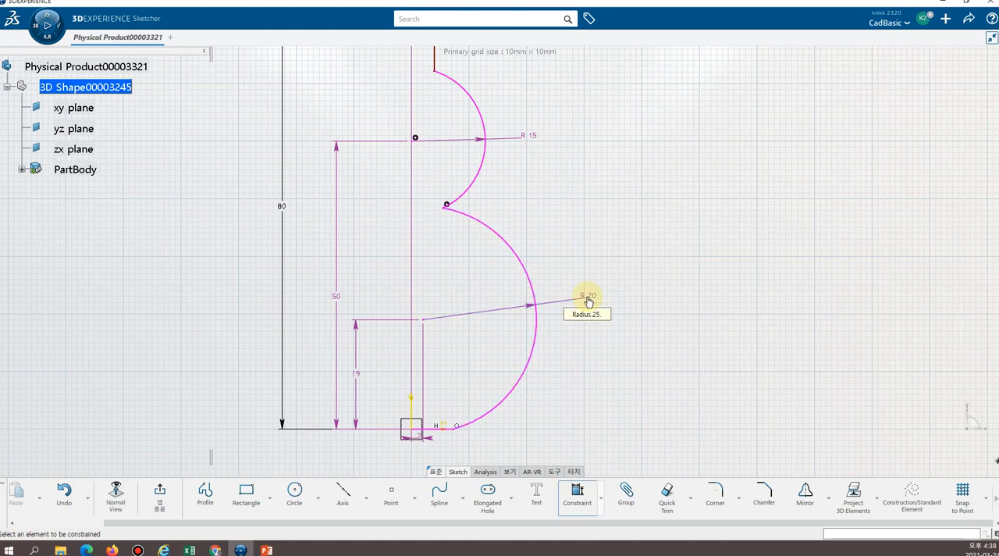
click(620, 205)
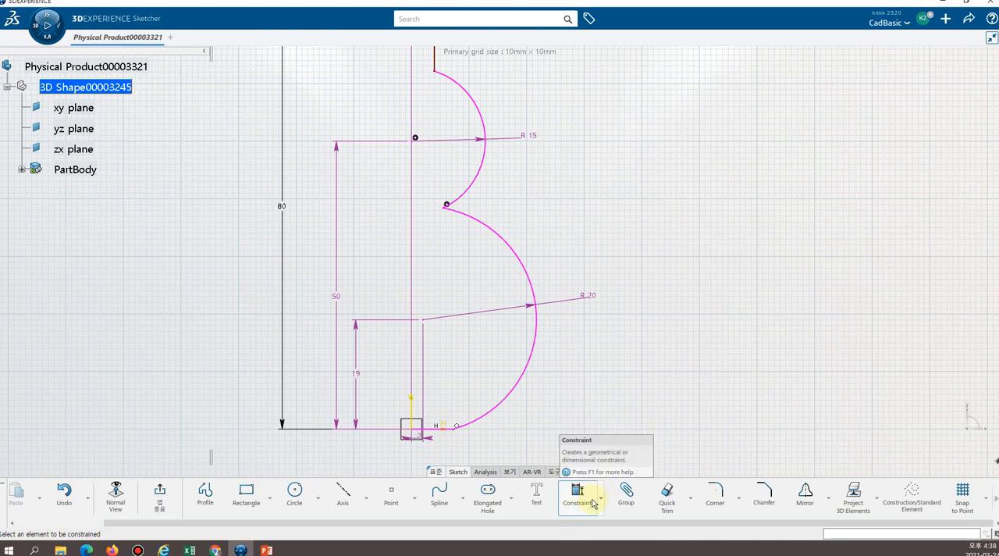
click(604, 405)
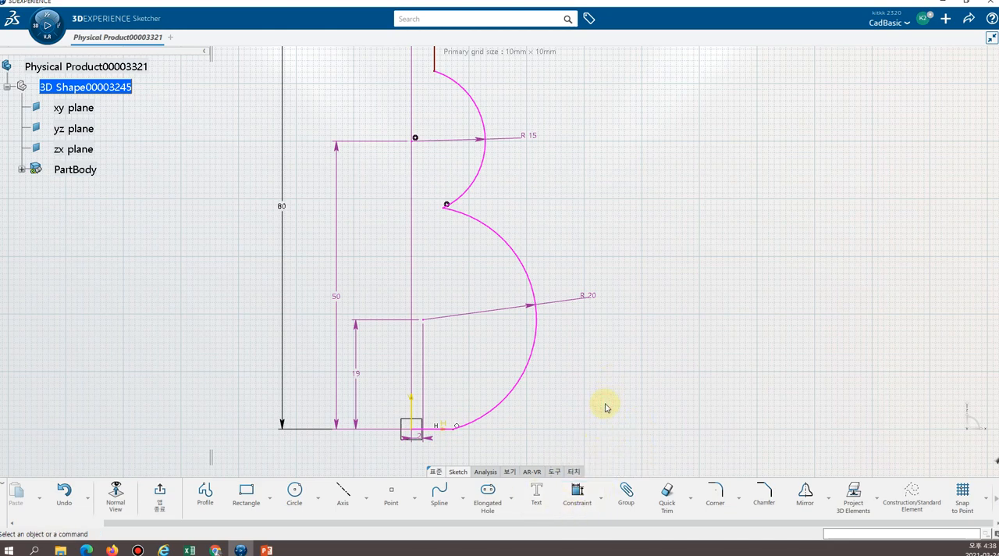
Inspect the lower arc's end point on the base line and the coincidence at the two arcs' junction for an over-constraint.
click(458, 426)
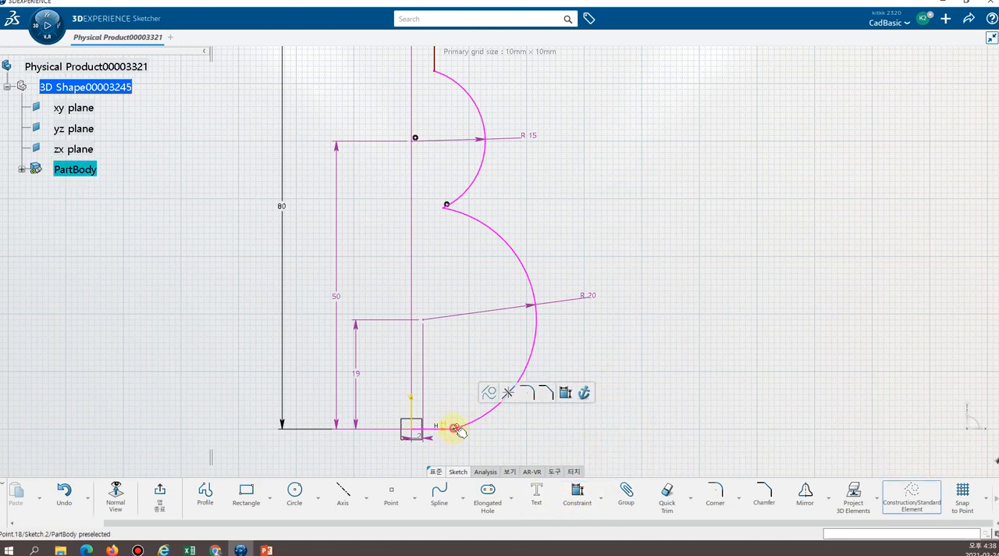
click(533, 357)
click(553, 408)
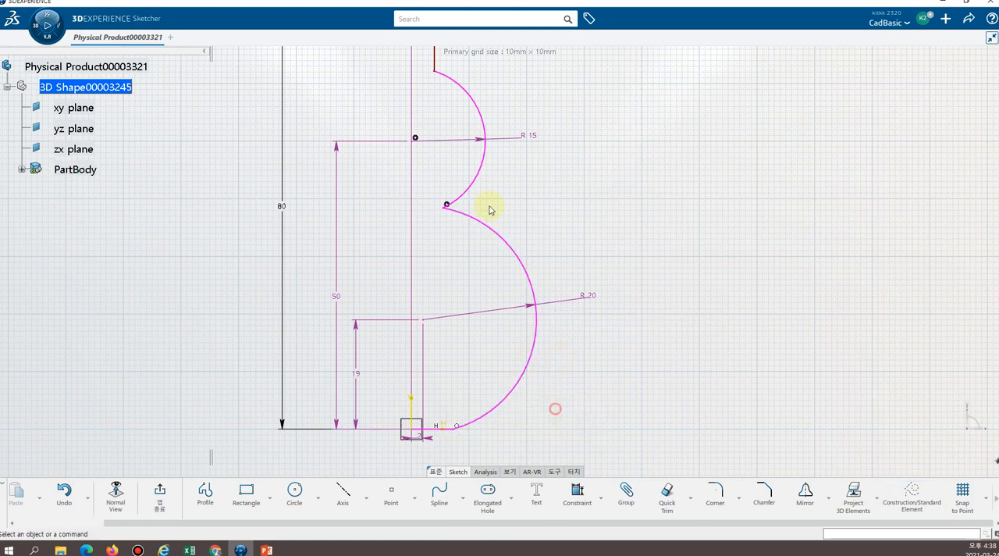
click(447, 206)
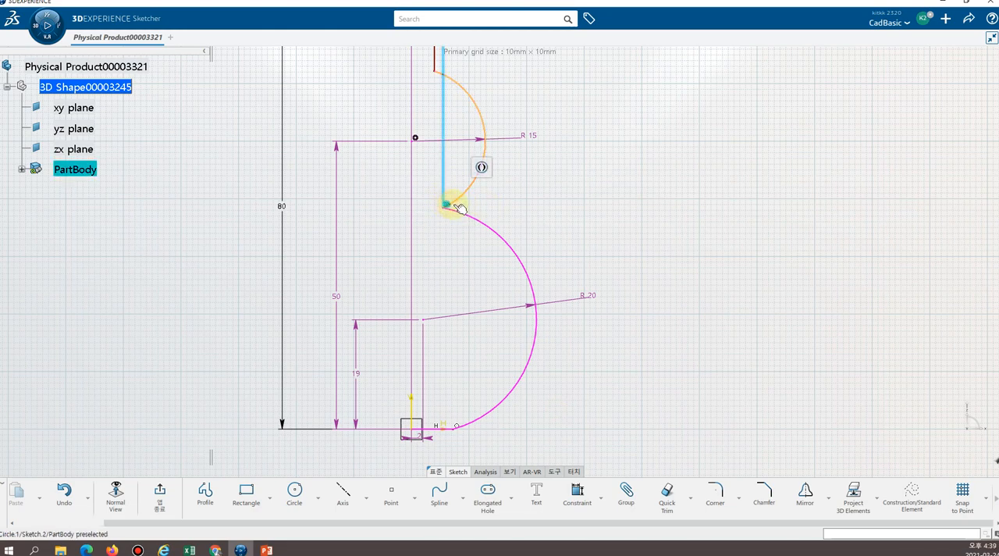
middle_drag(571, 182, 581, 318)
middle_drag(545, 243, 539, 209)
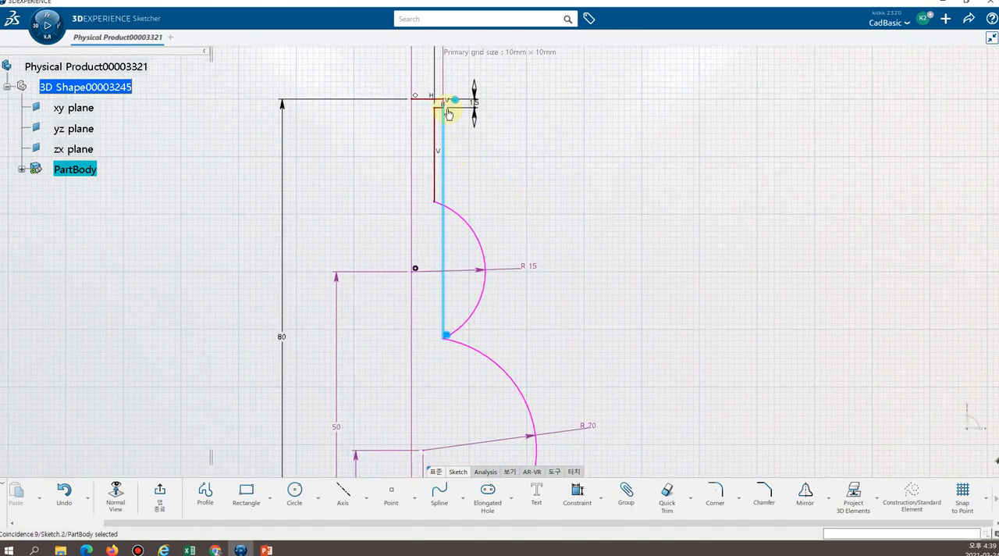
click(663, 268)
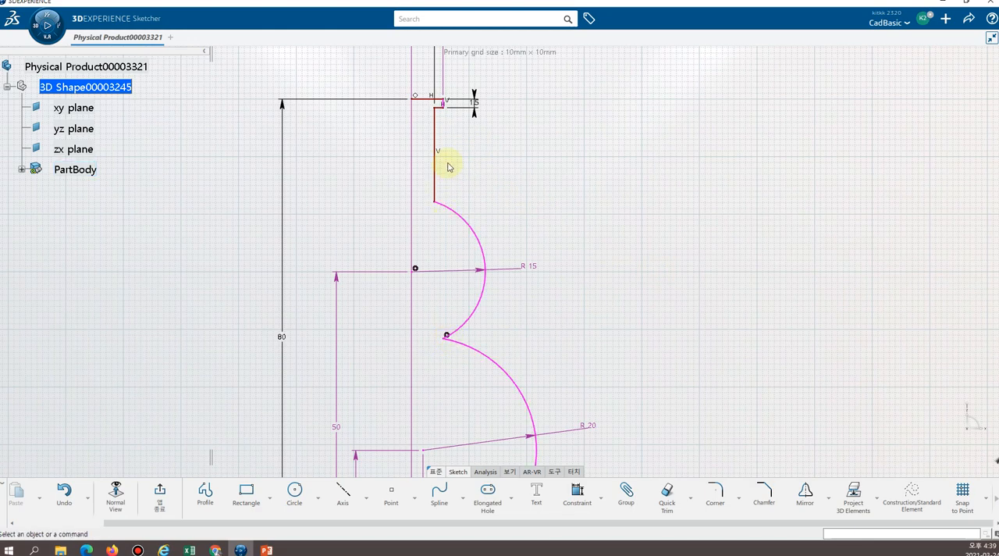
Delete the coincidence constraint that ties the junction of the two arcs to the short outer vertical line at the top step.
click(447, 336)
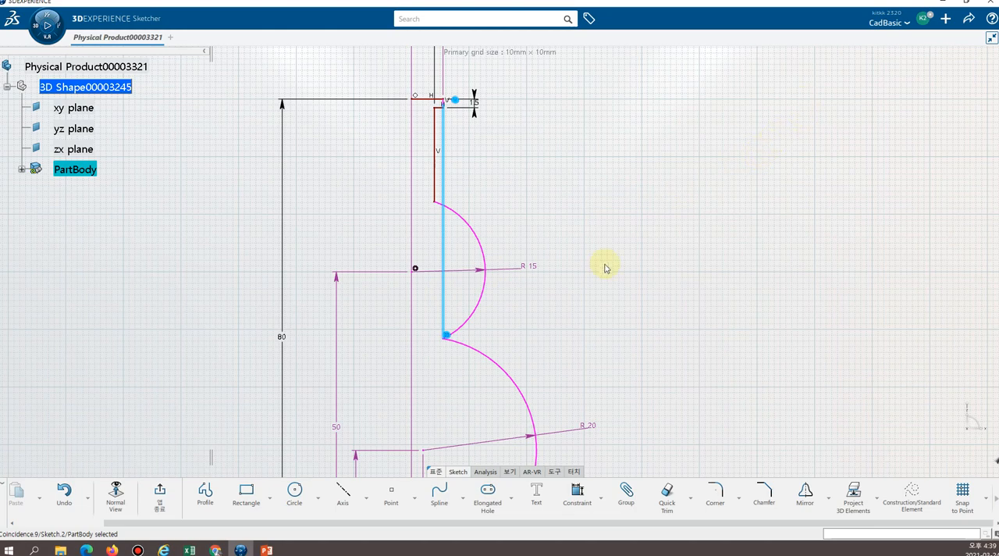
key(Escape)
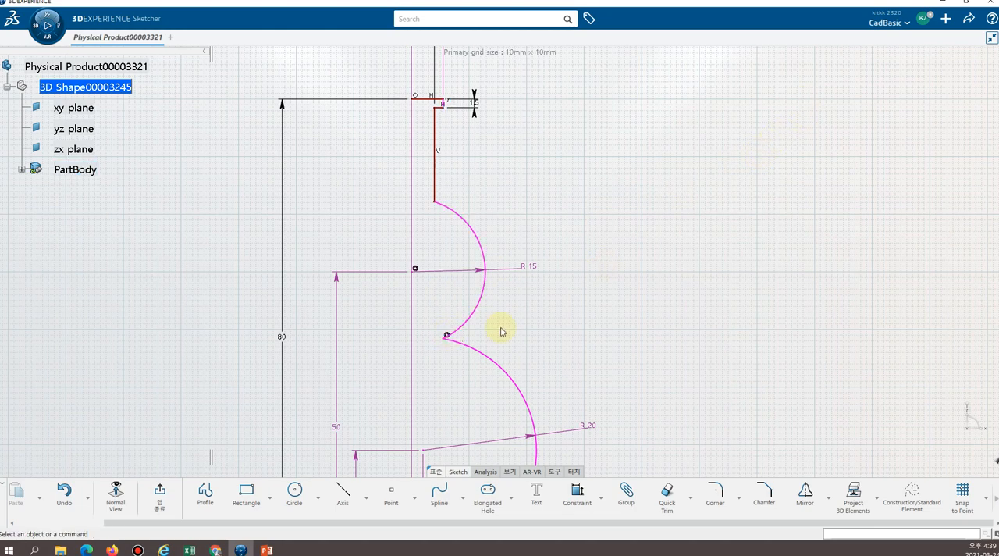
mouse_move(499, 329)
middle_down()
mouse_move(504, 341)
mouse_move(472, 264)
mouse_move(380, 307)
mouse_move(429, 263)
mouse_move(393, 373)
middle_up()
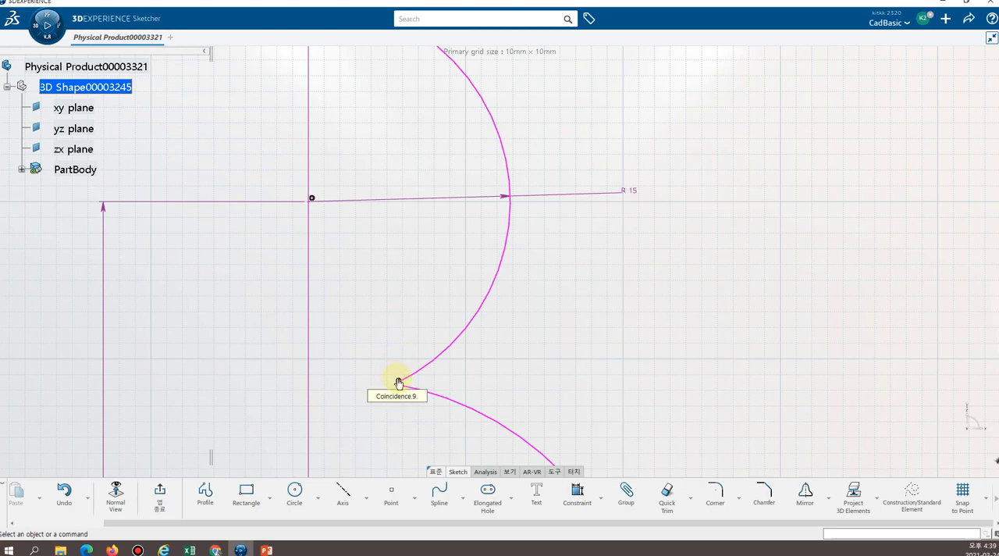
click(398, 383)
middle_drag(522, 281, 520, 358)
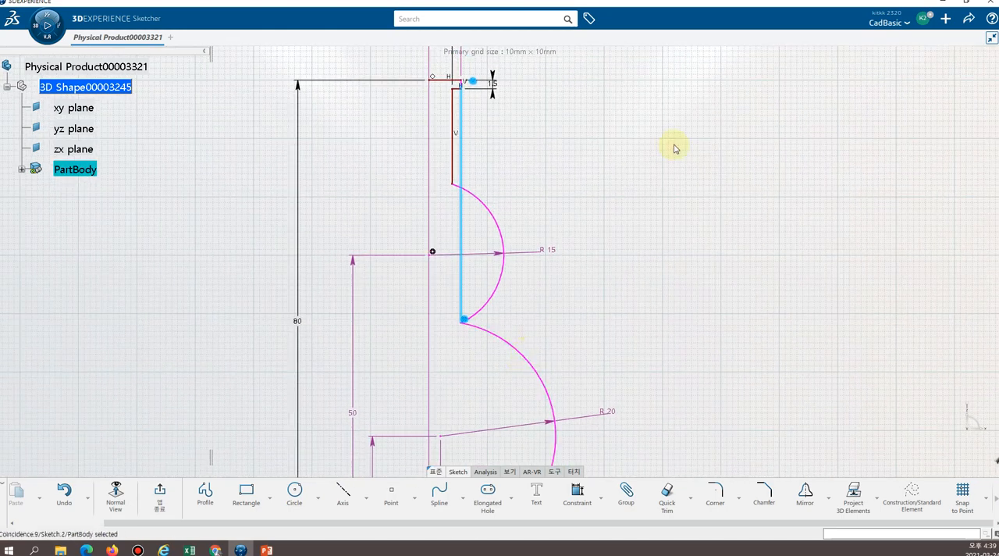
key(Delete)
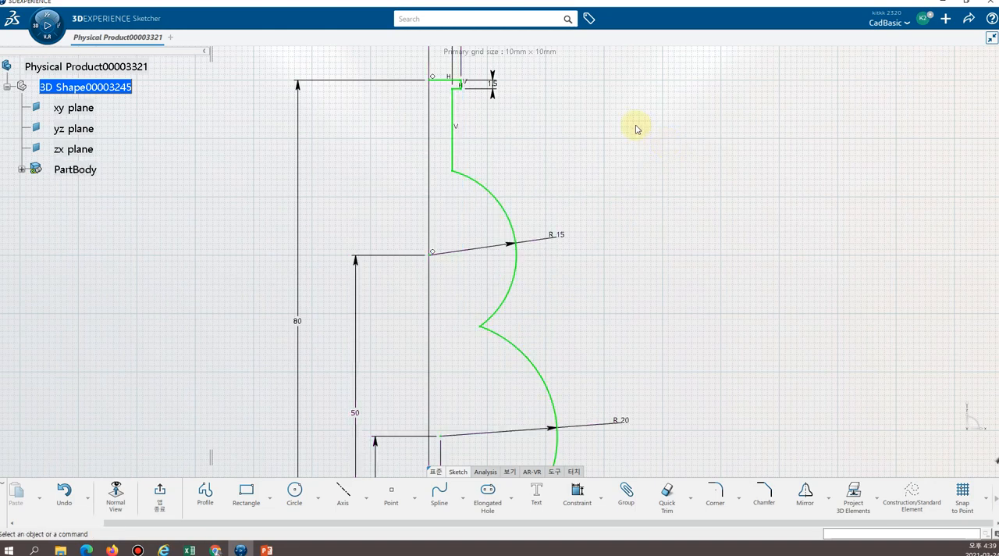
Show the whole dimensioned profile with the view normal to the sketch plane.
mouse_move(585, 288)
middle_down()
mouse_move(584, 257)
mouse_move(589, 387)
middle_up()
click(585, 289)
middle_drag(550, 301, 482, 240)
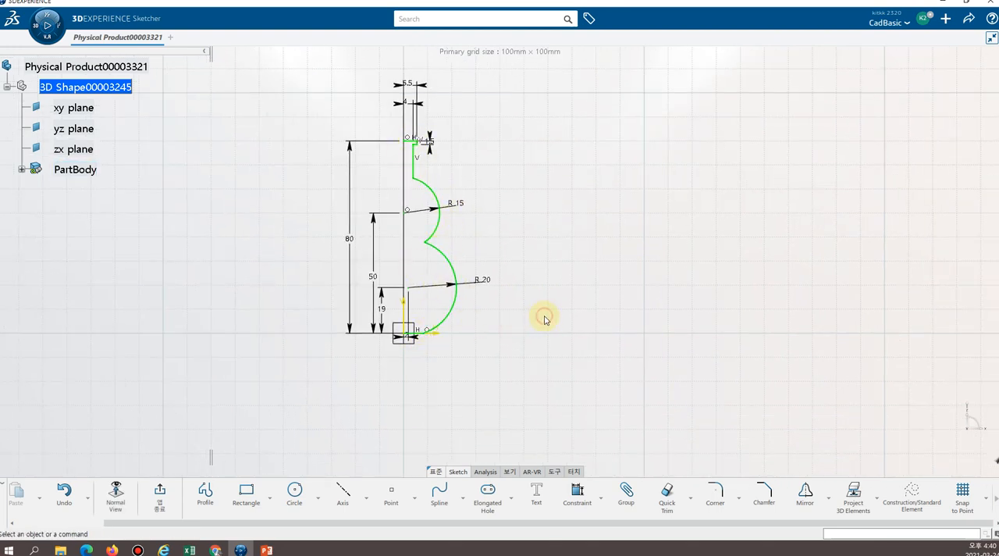
click(477, 211)
mouse_move(476, 211)
middle_down()
mouse_move(477, 259)
mouse_move(465, 197)
mouse_move(454, 213)
mouse_move(530, 230)
mouse_move(530, 257)
mouse_move(526, 232)
middle_up()
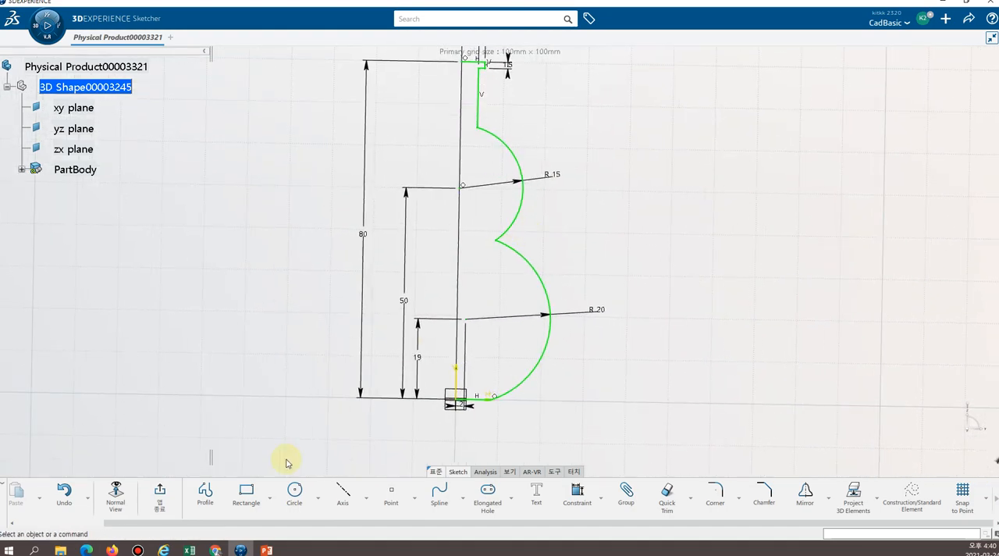
click(116, 492)
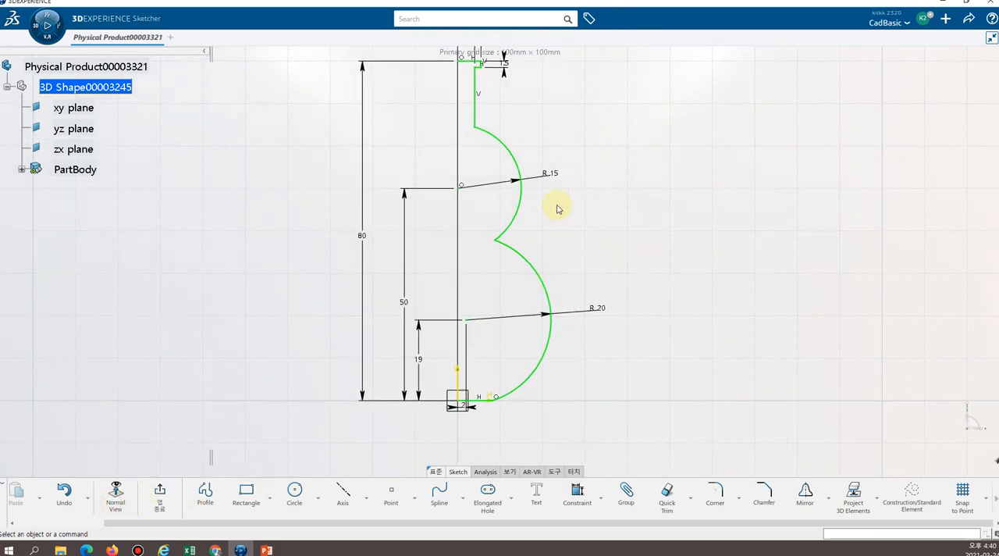
mouse_move(562, 239)
middle_down()
mouse_move(564, 272)
mouse_move(553, 223)
mouse_move(564, 258)
mouse_move(555, 229)
mouse_move(544, 237)
middle_up()
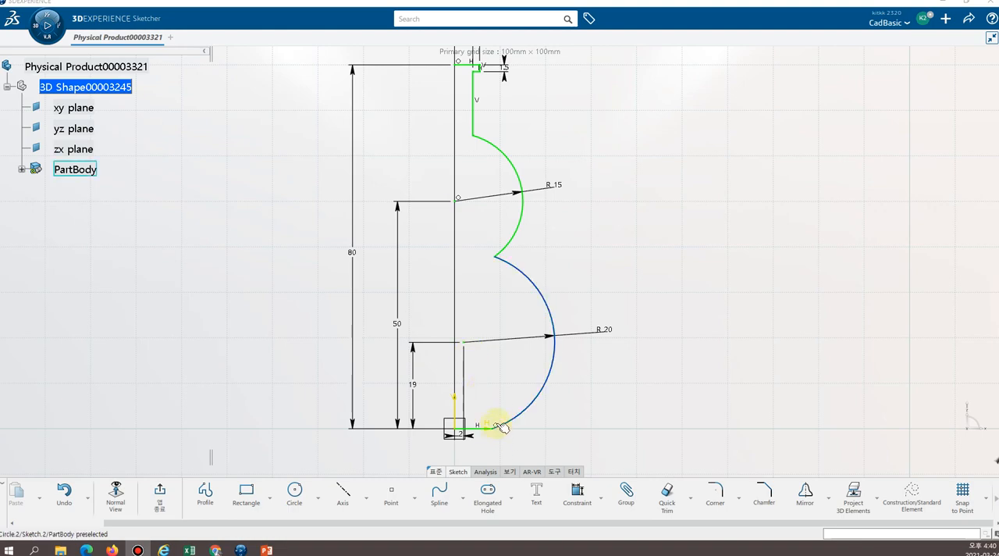
Check the profile's constraints and dimensions from the top step through both arcs down to the base line at the origin.
mouse_move(600, 294)
middle_down()
mouse_move(593, 287)
mouse_move(601, 308)
mouse_move(590, 237)
middle_up()
mouse_move(462, 129)
middle_down()
mouse_move(506, 387)
mouse_move(495, 411)
middle_up()
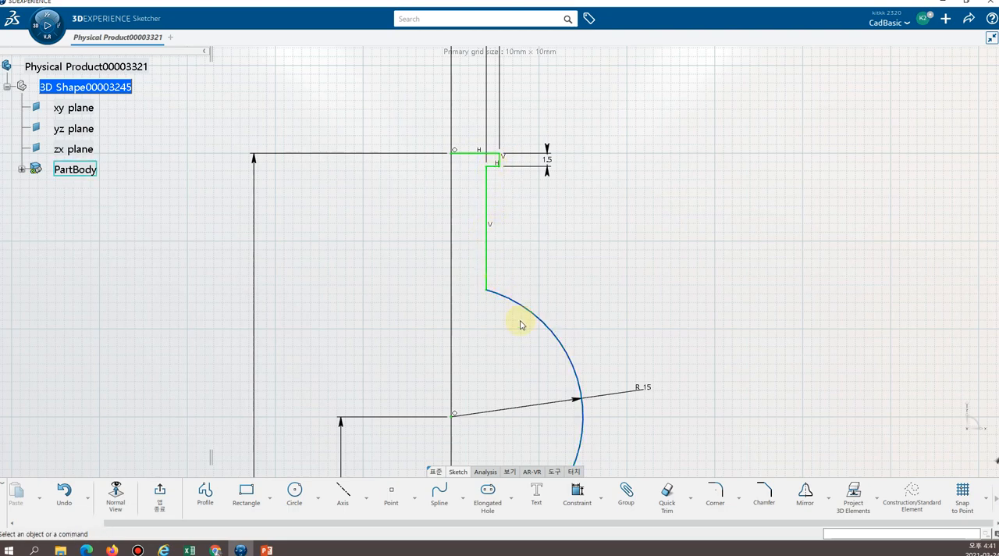
middle_drag(601, 323, 573, 128)
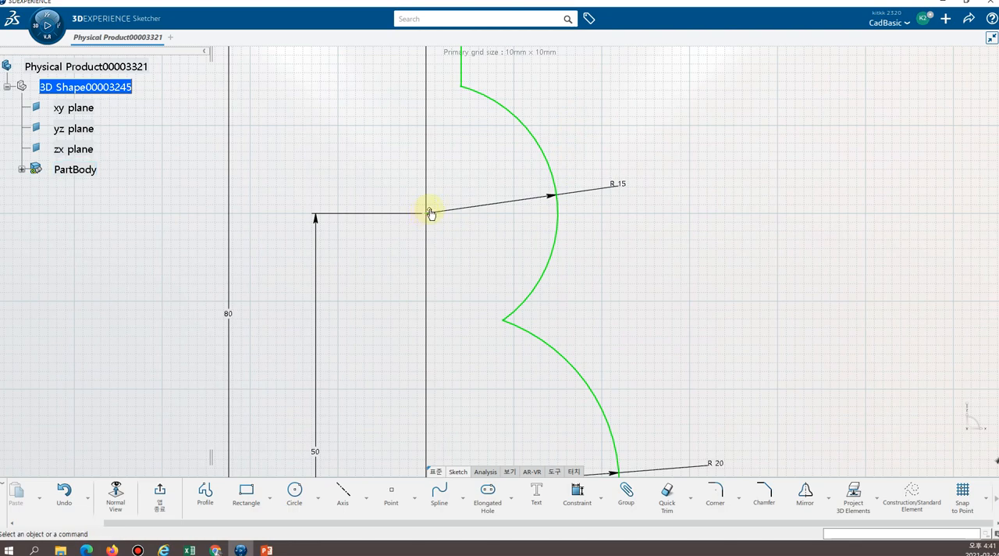
middle_drag(466, 288, 465, 143)
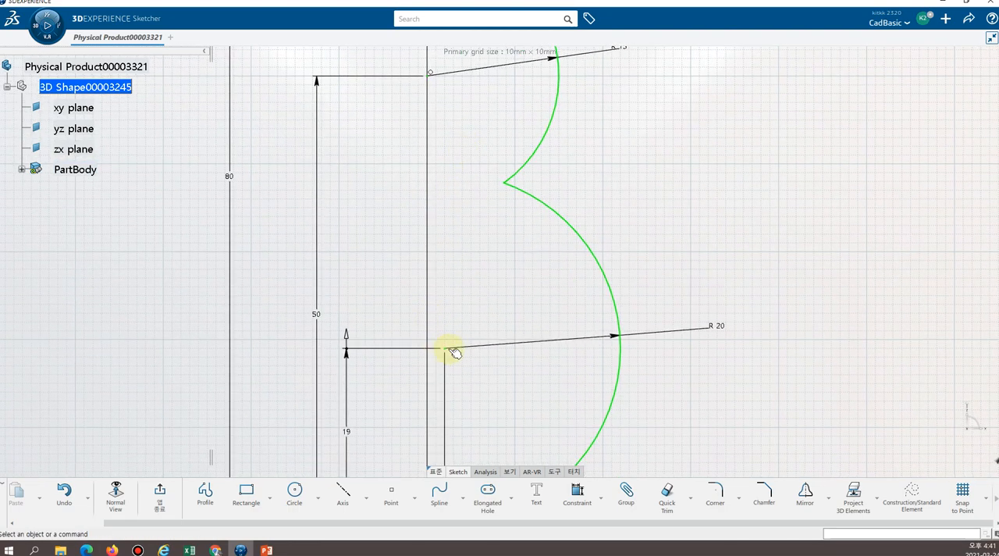
middle_drag(491, 359, 481, 204)
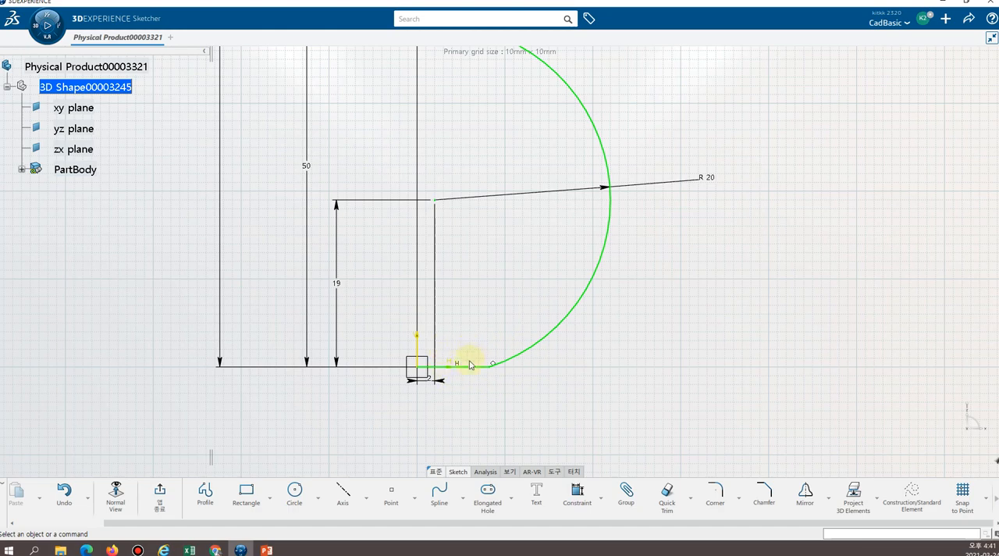
middle_drag(357, 313, 381, 402)
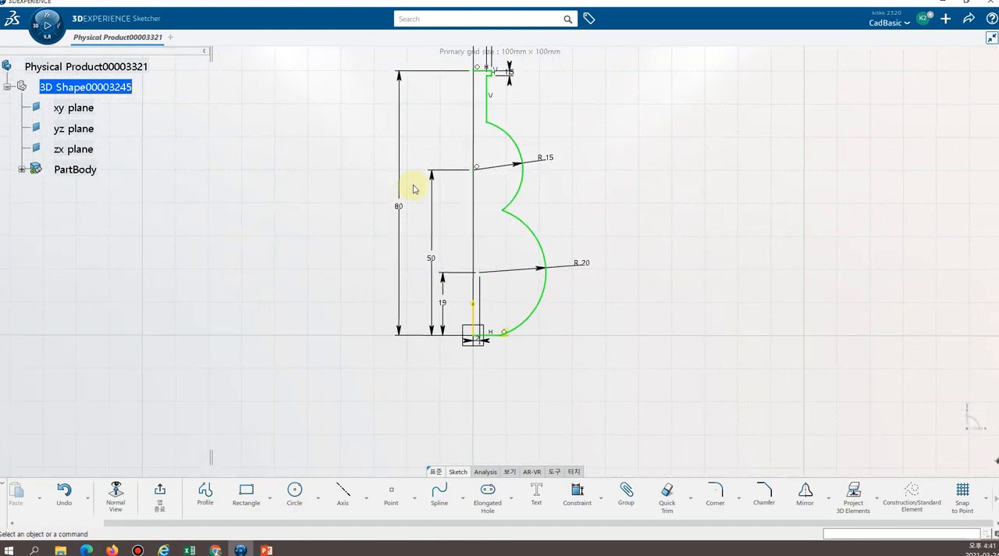
mouse_move(415, 189)
middle_down()
mouse_move(339, 252)
mouse_move(508, 244)
mouse_move(504, 228)
mouse_move(577, 261)
middle_up()
middle_drag(433, 263, 549, 236)
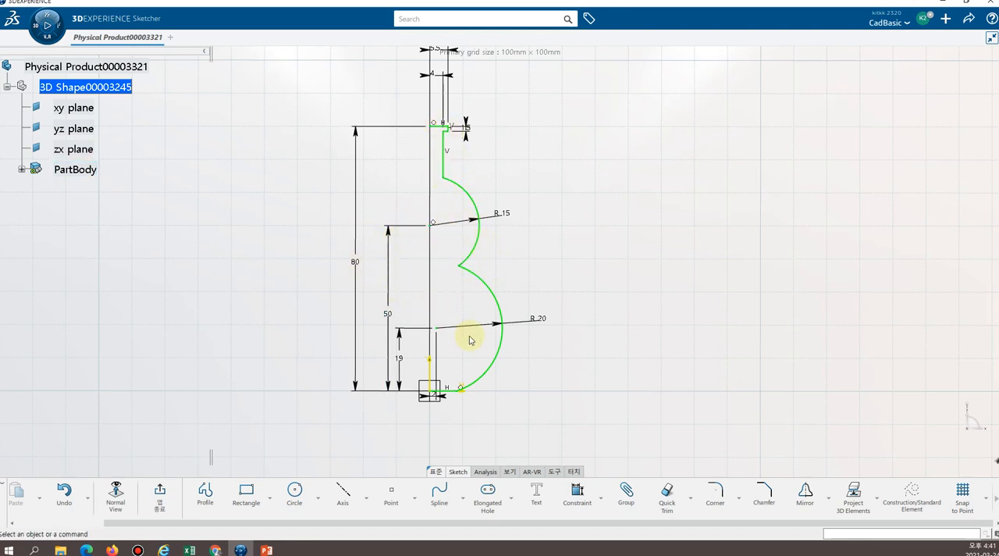
Draw a vertical sketch axis about 149 mm long through the origin, from above the profile to below its base line, and exit the sketch.
middle_drag(549, 259, 546, 283)
click(366, 498)
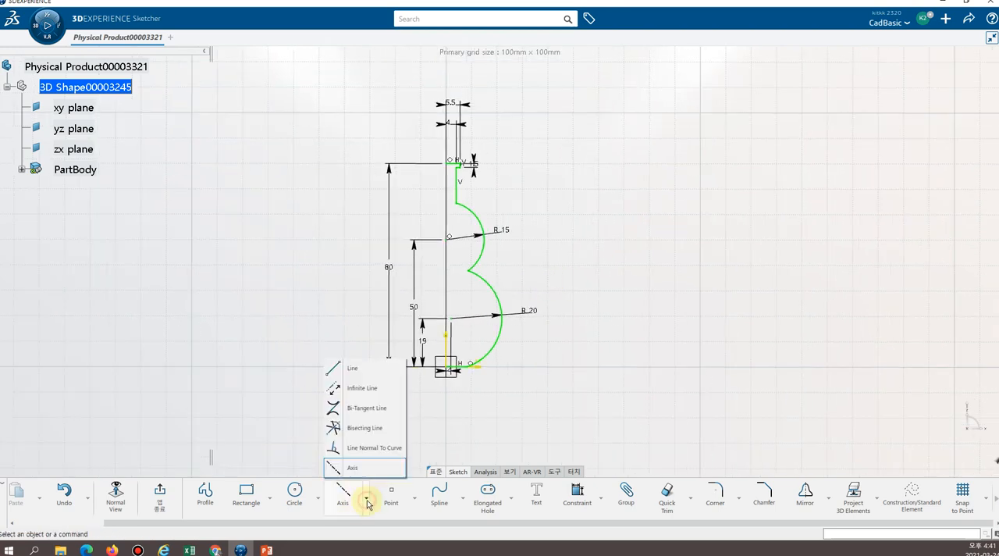
click(350, 366)
click(370, 499)
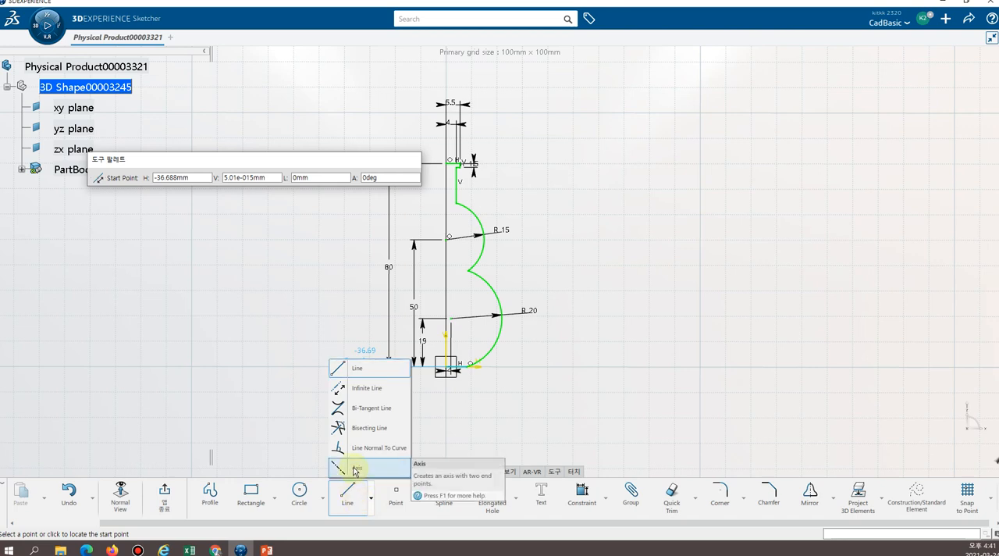
click(355, 469)
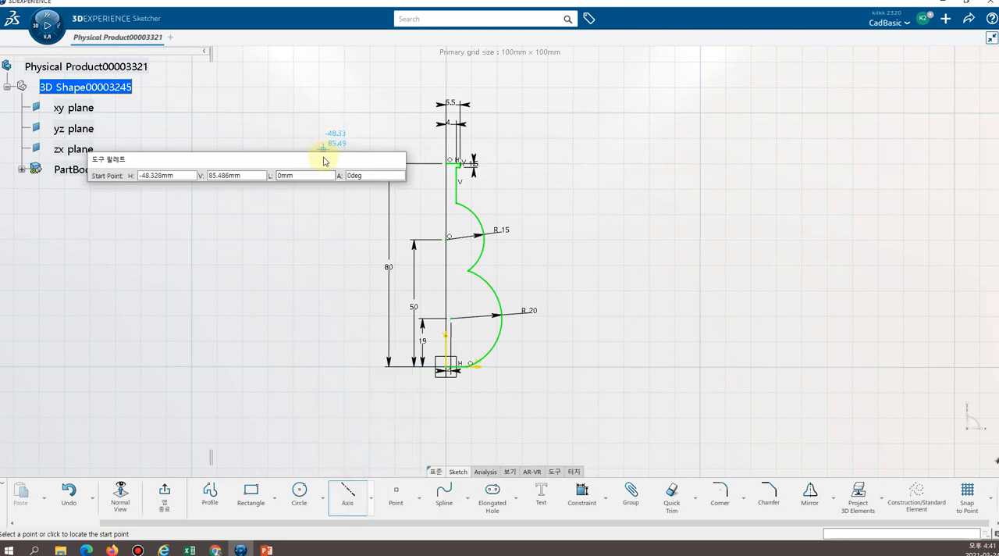
click(446, 66)
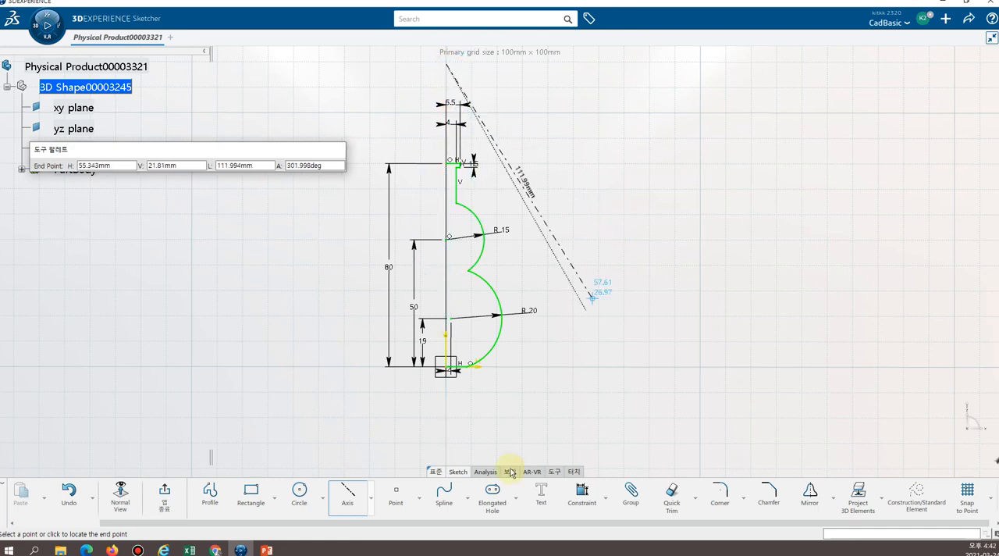
click(446, 451)
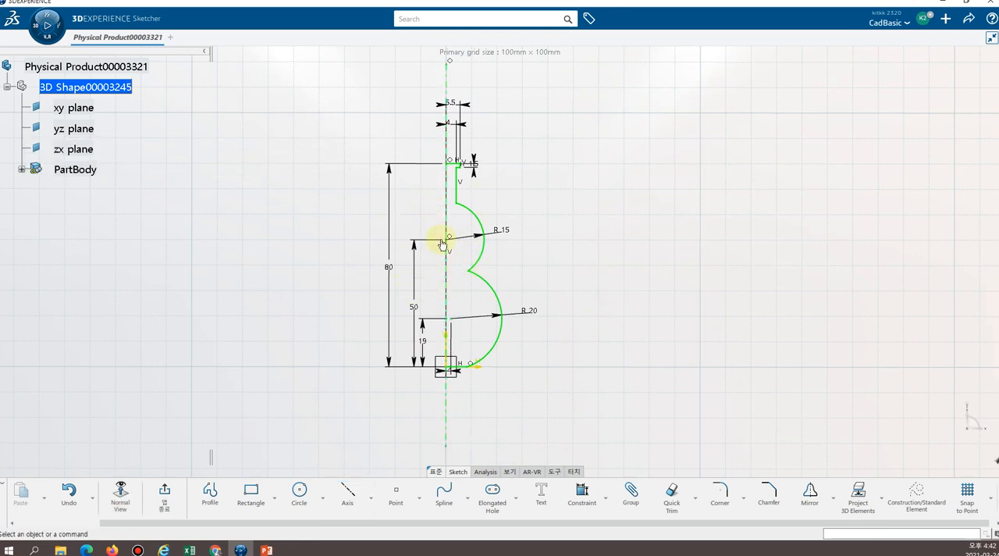
click(154, 509)
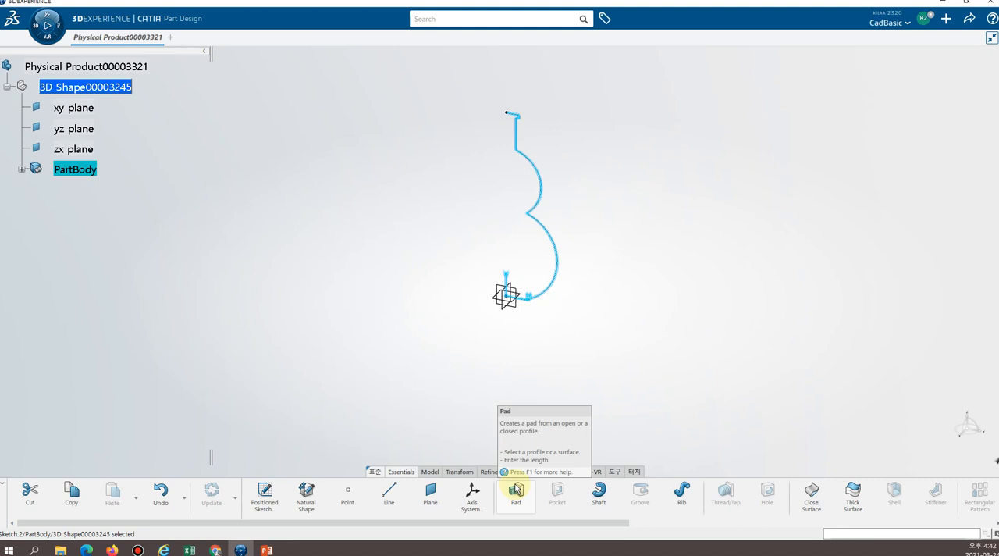
Create a Shaft by revolving the half-profile sketch 360 degrees around the sketch axis, with a second angle of 0 degrees.
click(597, 495)
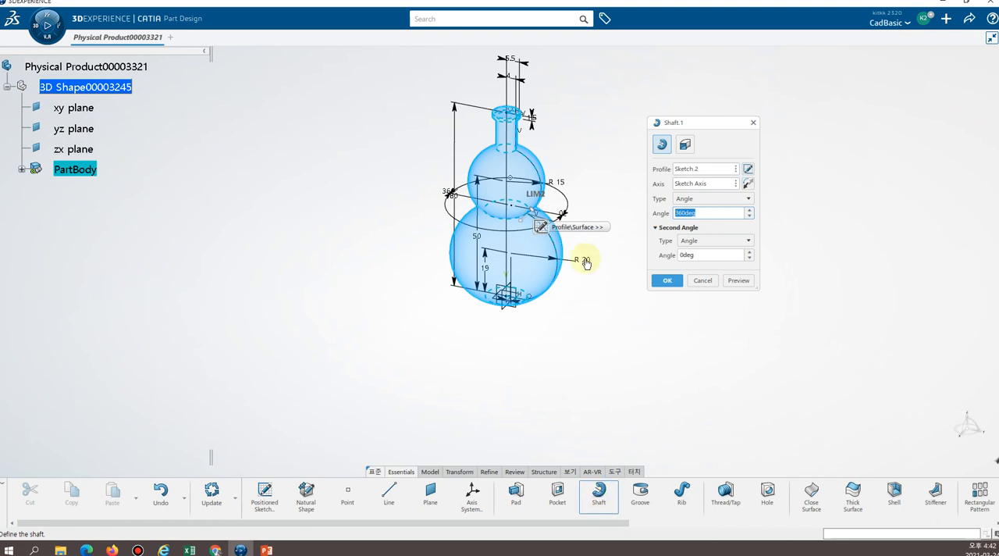
middle_drag(581, 174, 548, 205)
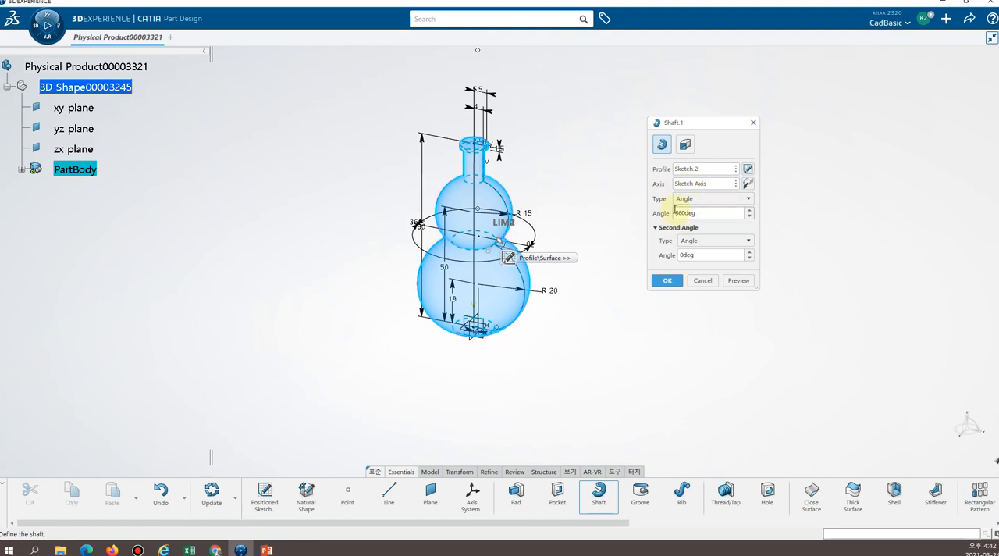
click(668, 281)
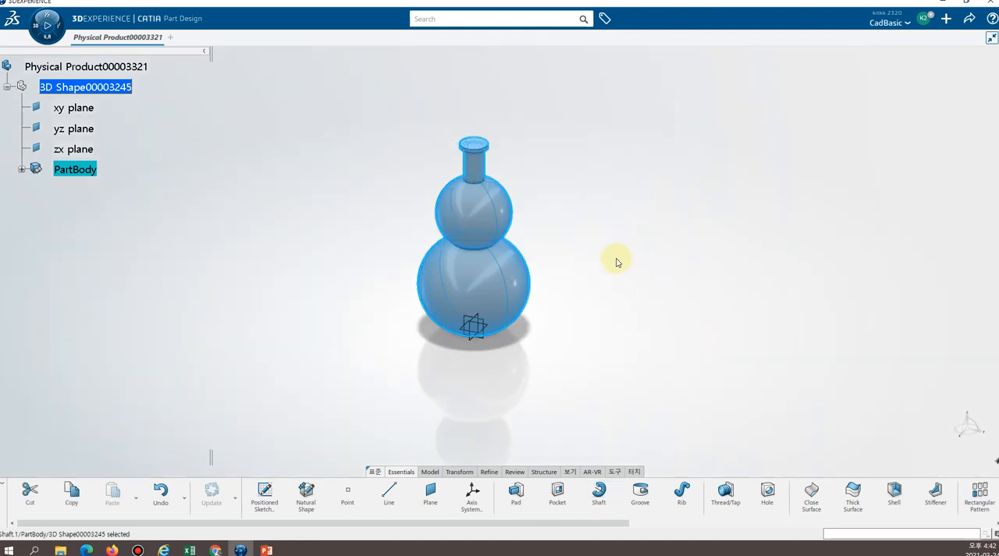
Inspect the revolved bottle body from different angles and switch to the presentation slide with the dimensioned reference drawing.
middle_drag(577, 240, 652, 234)
middle_drag(565, 206, 540, 245)
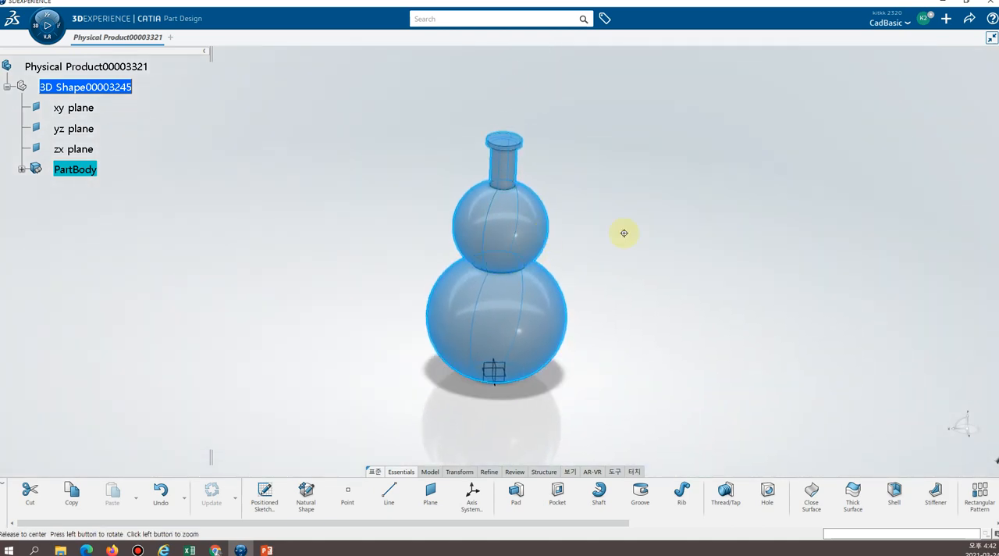
middle_click(622, 234)
middle_drag(436, 283, 526, 206)
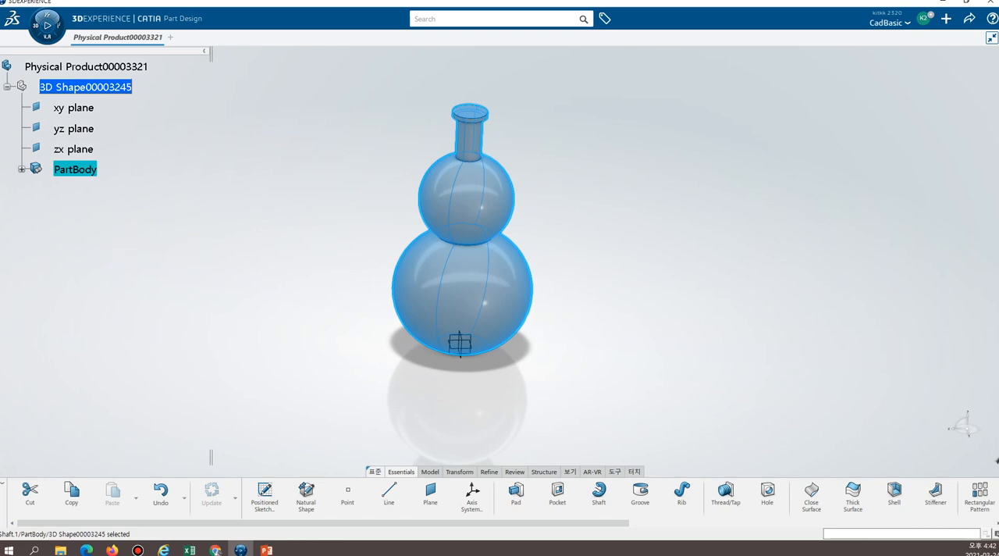
key(alt+Tab)
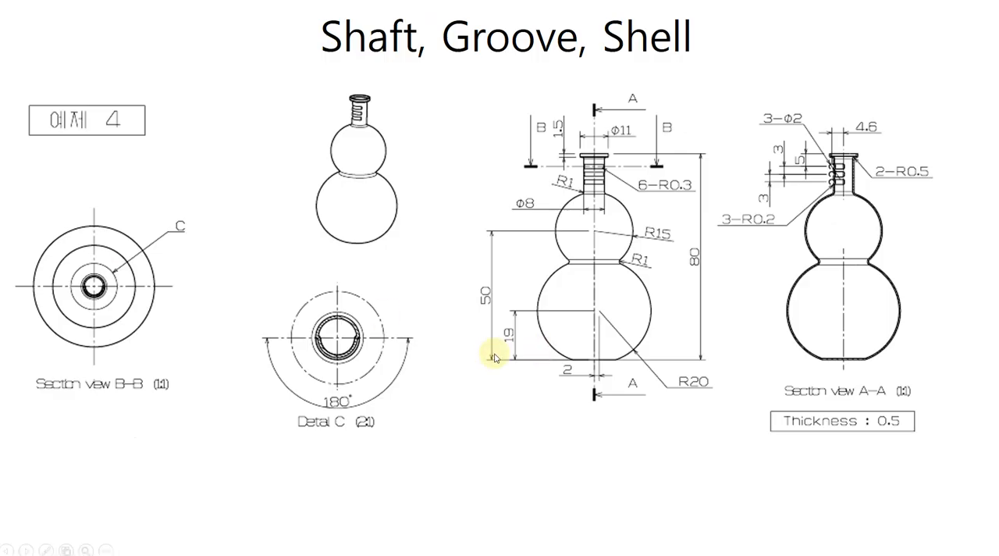
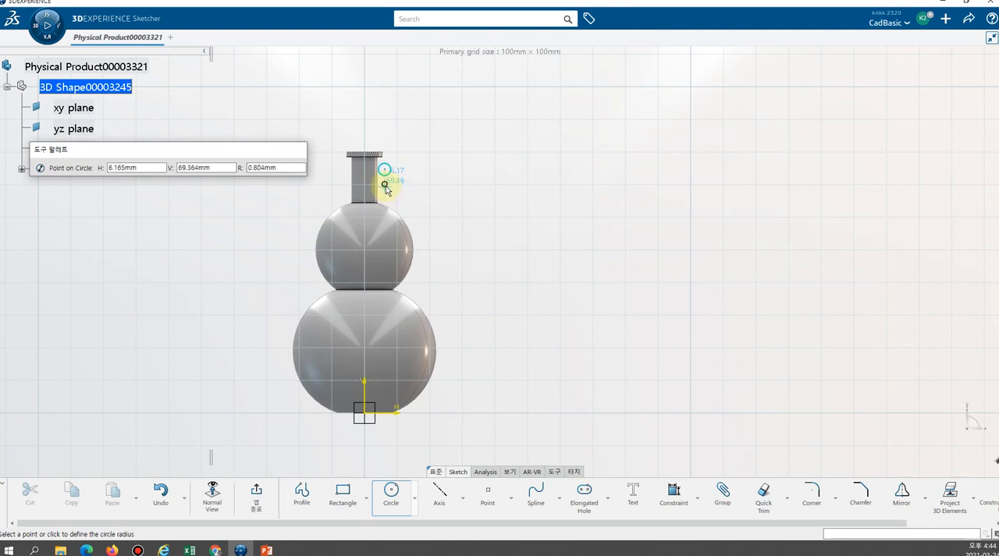
Draw two more circles beside the neck, below the first one, with radii of about 0.8 mm and 2.6 mm.
click(385, 188)
click(384, 195)
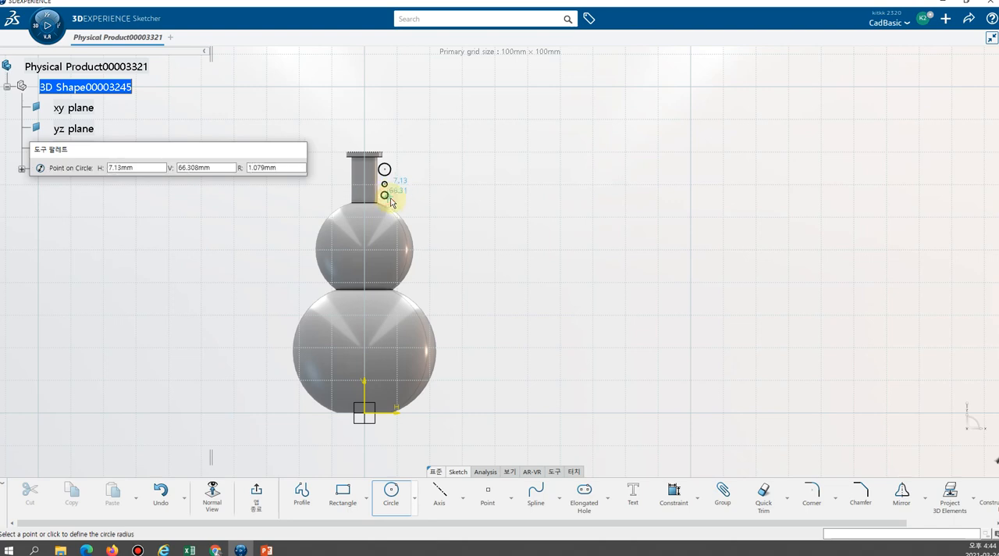
click(386, 202)
key(Escape)
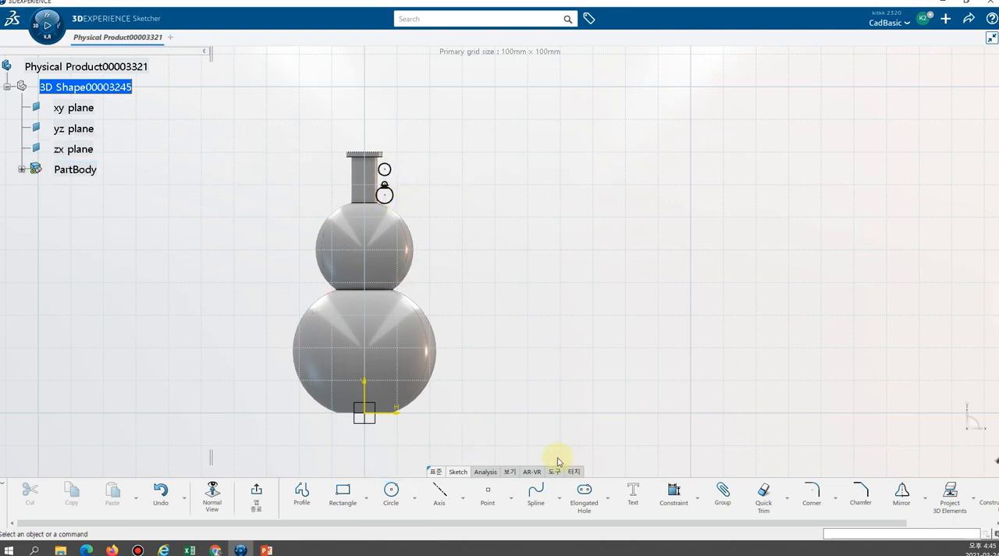
Dimension the radius of the top circle beside the neck and set it to 1 mm.
click(672, 494)
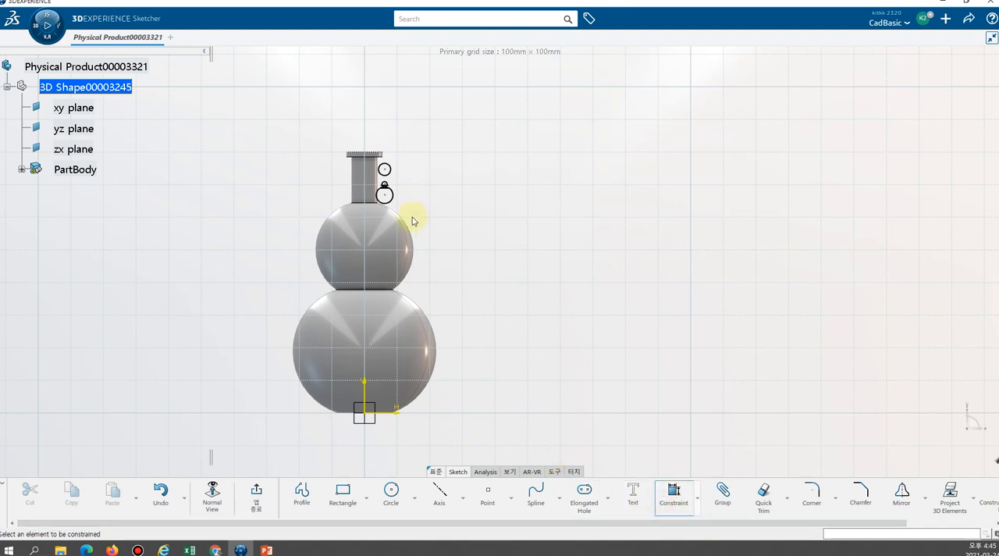
click(395, 171)
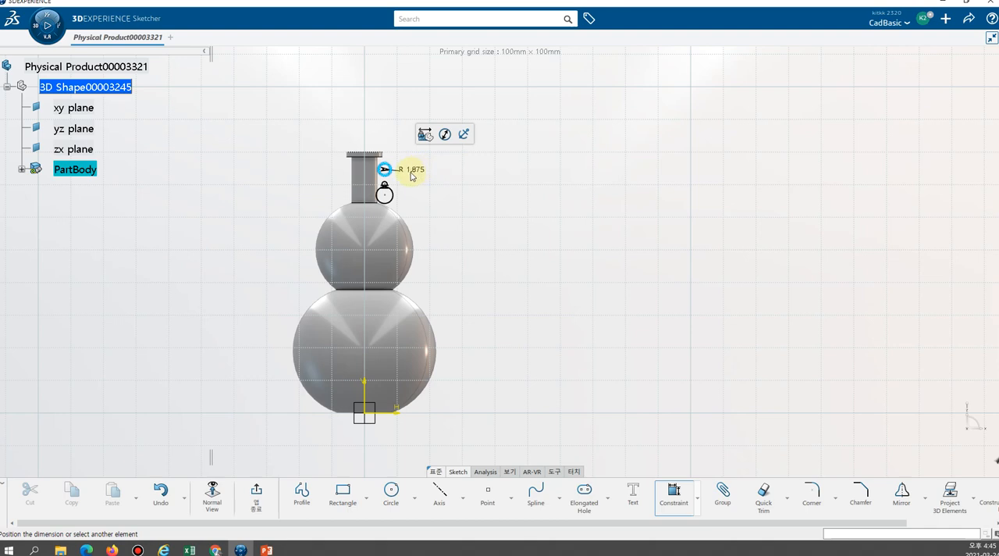
click(418, 172)
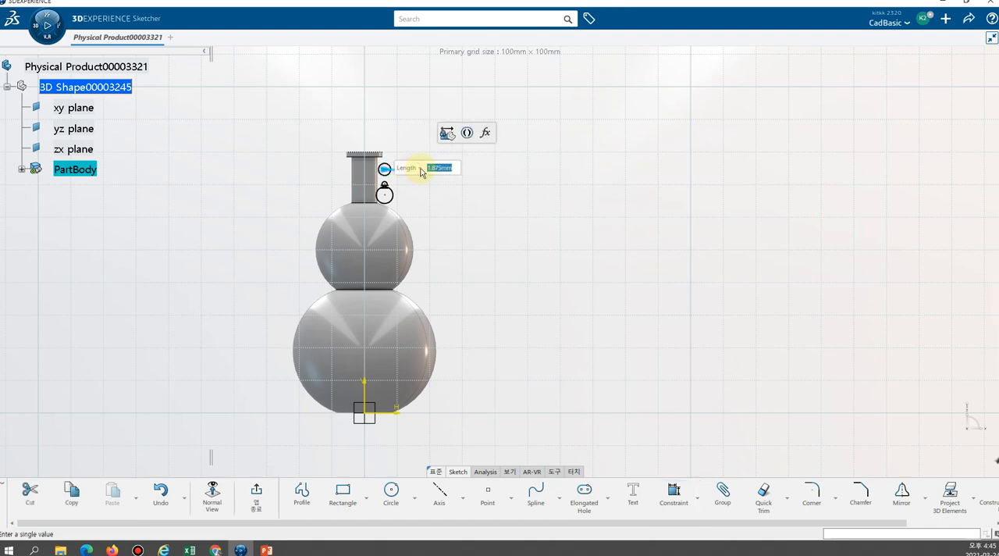
text(1)
key(Return)
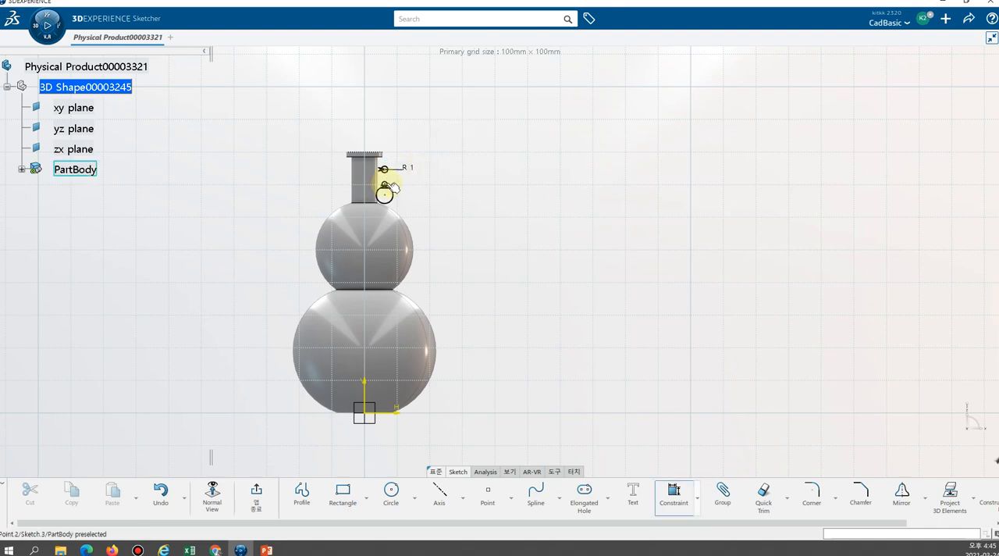
Dimension the radius of the middle circle and set it to 1 mm.
click(386, 185)
key(Escape)
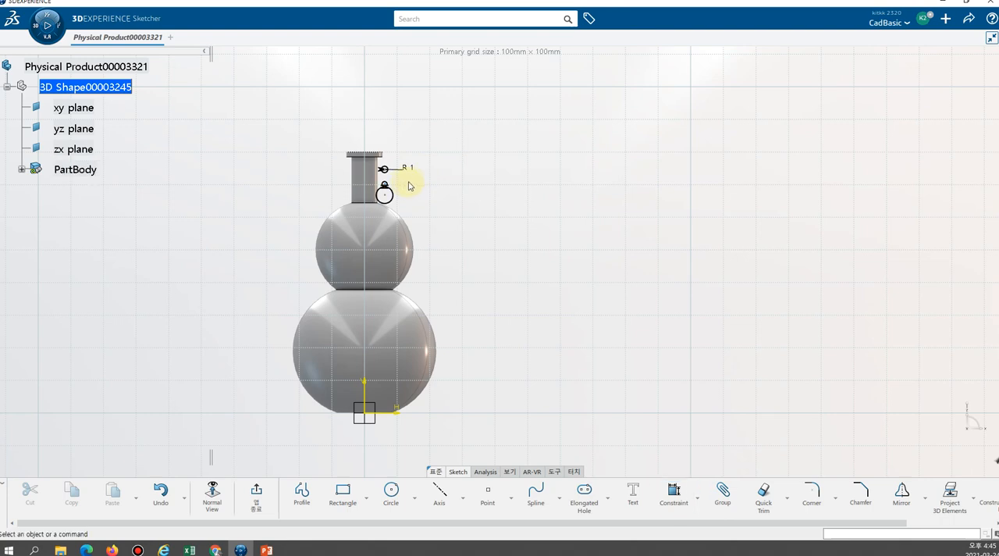
click(673, 492)
click(384, 184)
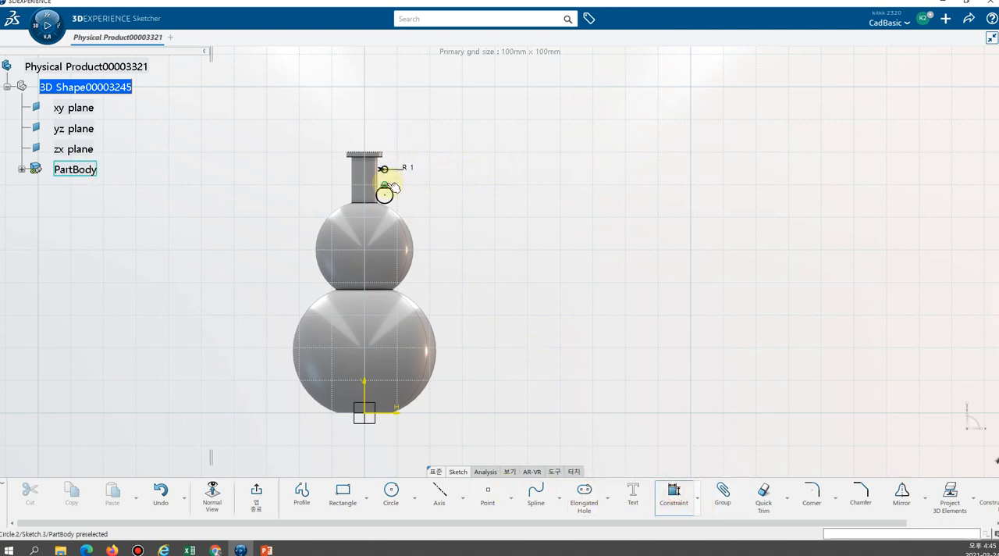
click(410, 188)
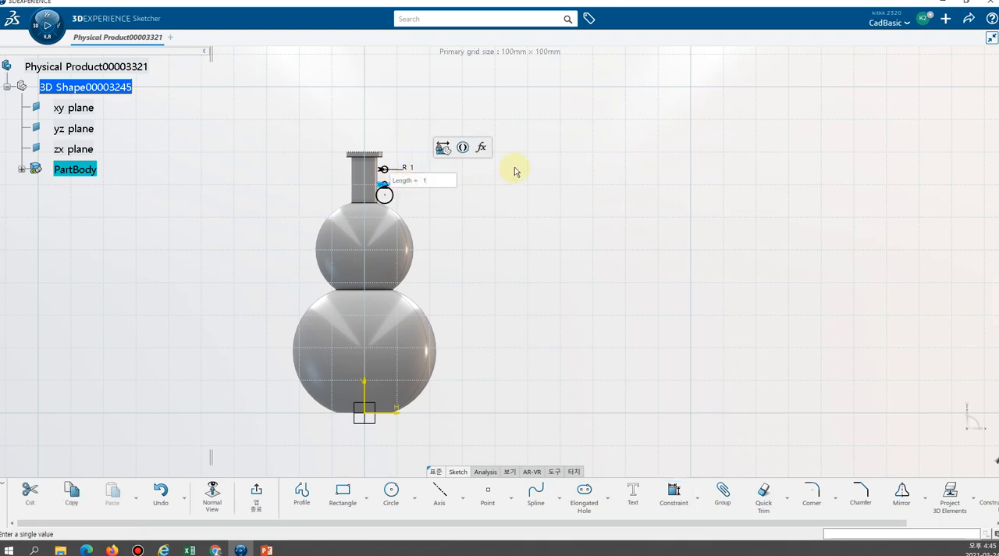
key(Return)
Dimension the radius of the lowest circle beside the neck and set it to 1 mm.
click(393, 200)
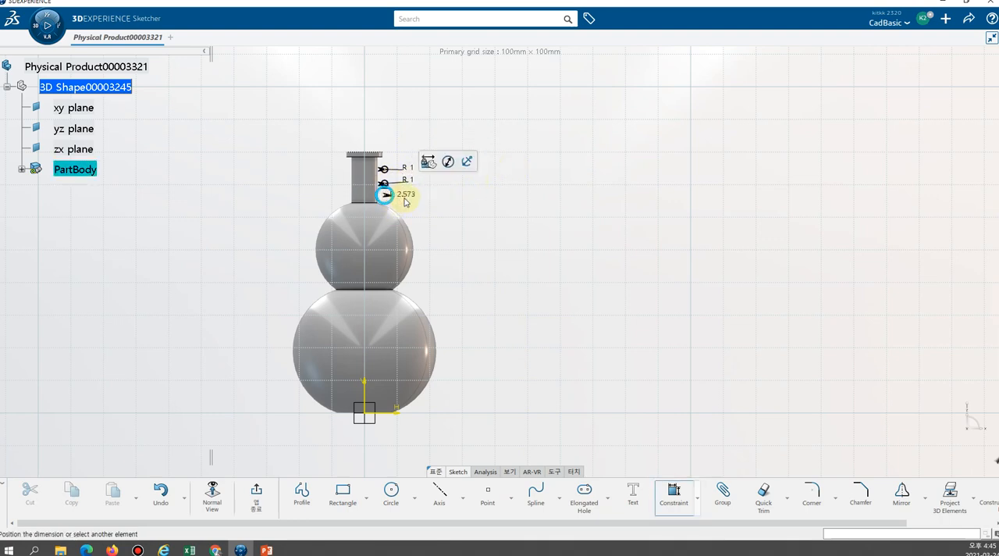
click(411, 198)
text(1)
key(Return)
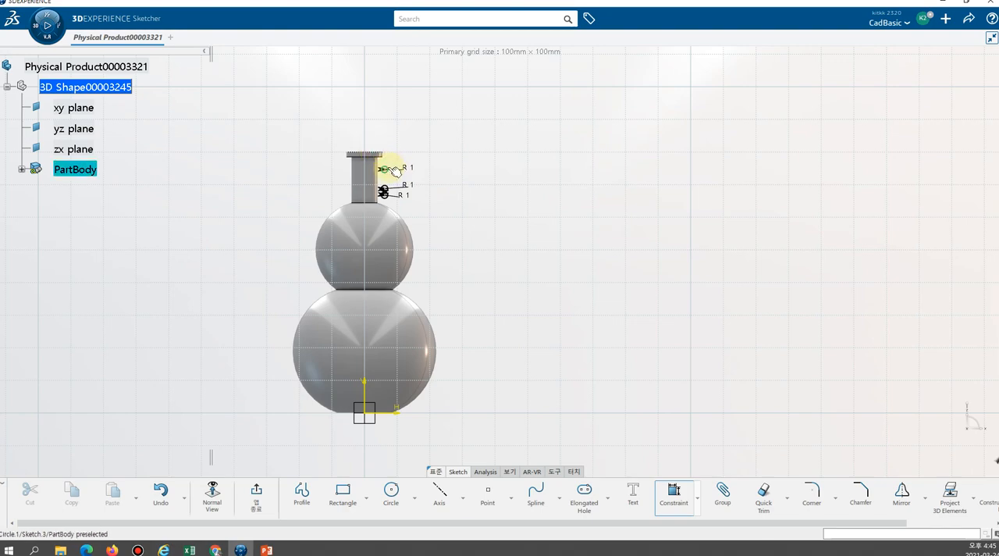
Constrain the top circle's center to lie 5 mm below the bottle's upper rim edge.
mouse_move(406, 156)
middle_down()
mouse_move(408, 165)
mouse_move(390, 112)
mouse_move(333, 112)
mouse_move(406, 248)
mouse_move(375, 194)
middle_up()
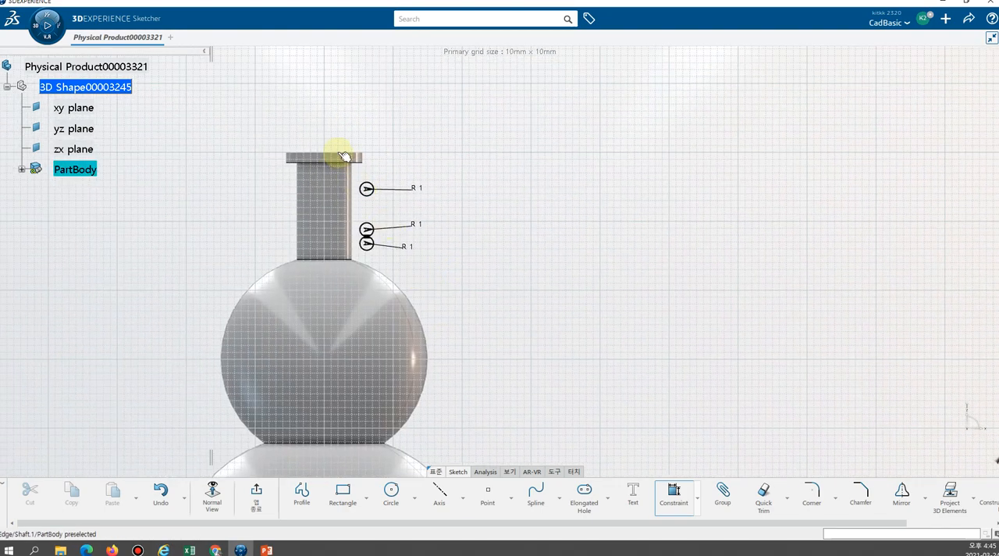
click(367, 189)
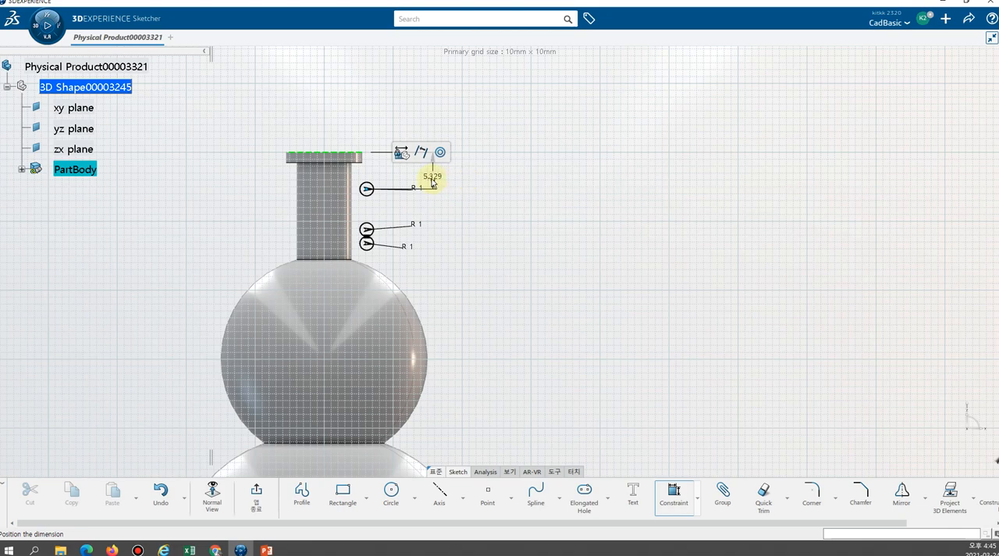
click(431, 181)
key(Return)
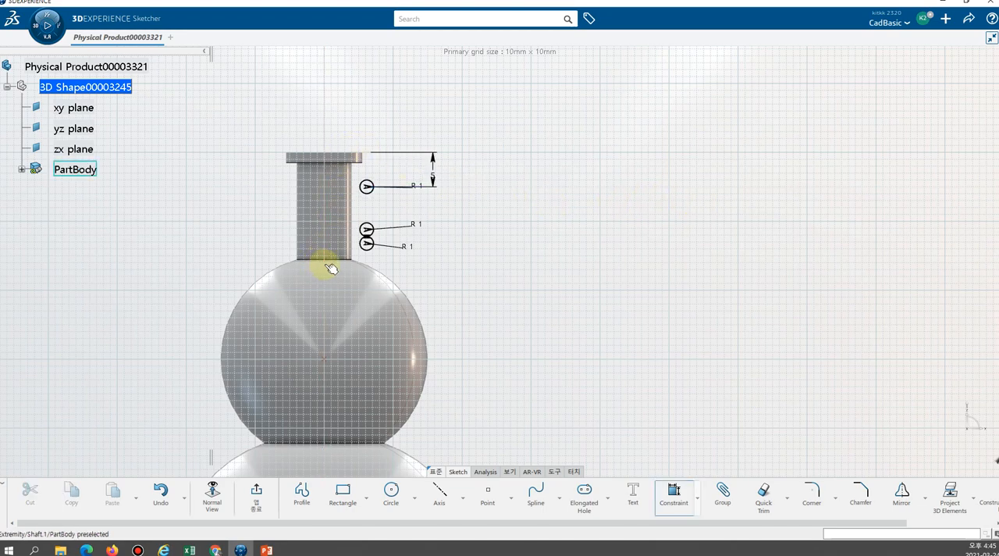
Dimension the top circle's center horizontally at 4.6 mm from the bottle's revolve axis.
click(328, 190)
click(367, 186)
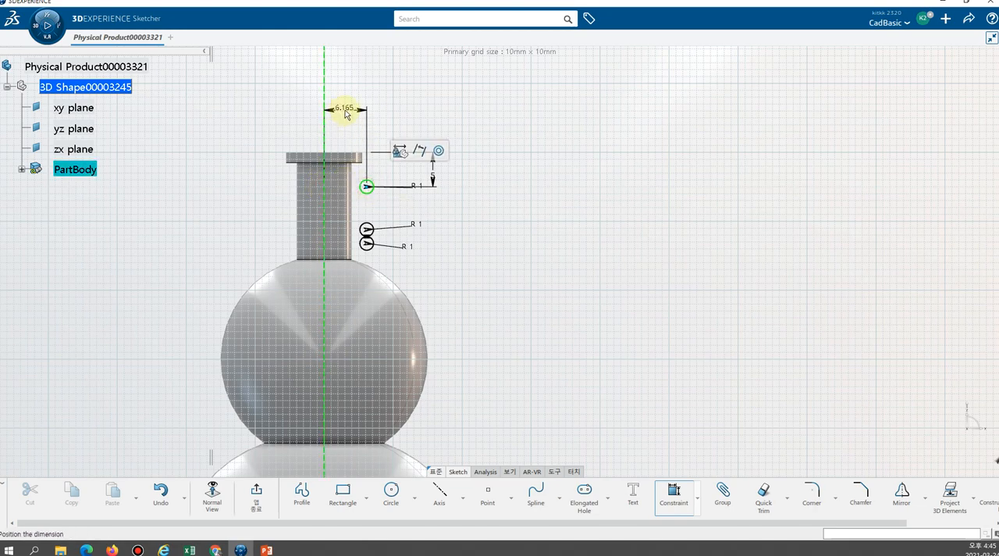
click(345, 114)
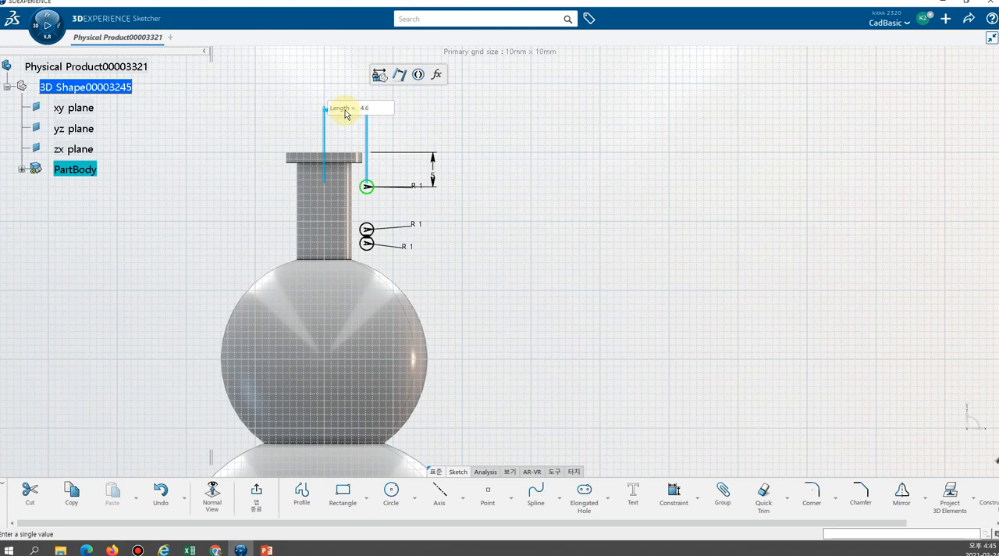
key(Return)
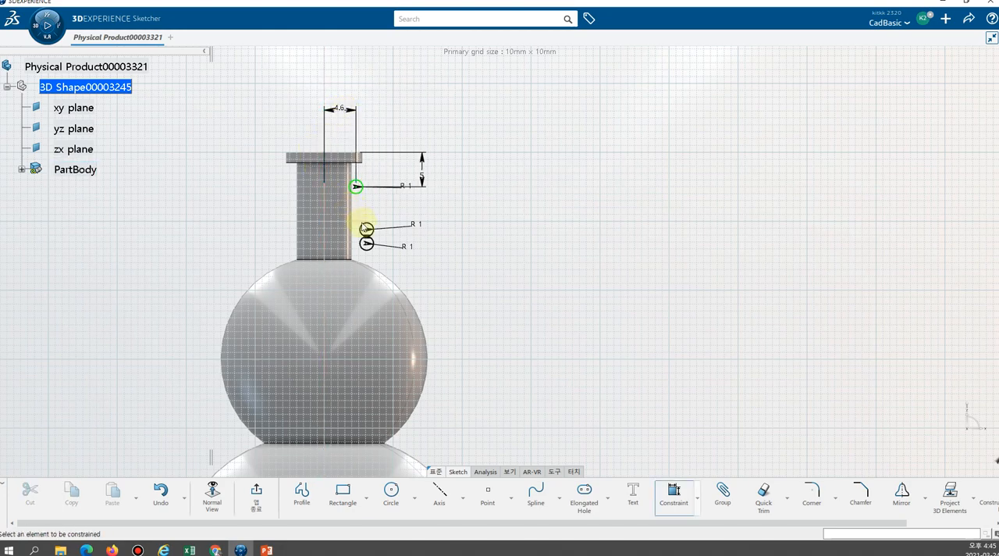
Dimension the middle circle's center horizontally at 4.6 mm from the bottle's revolve axis.
click(331, 237)
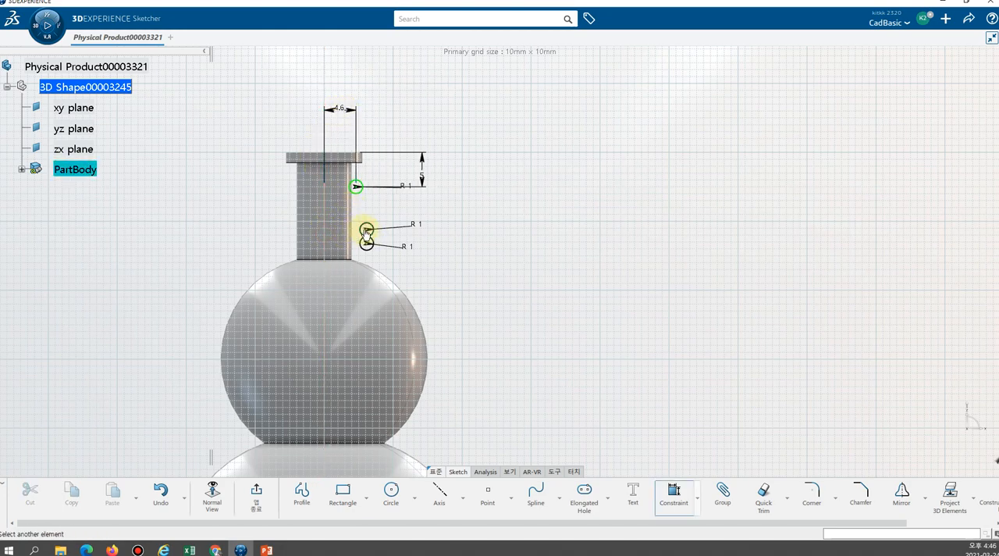
click(366, 229)
click(347, 73)
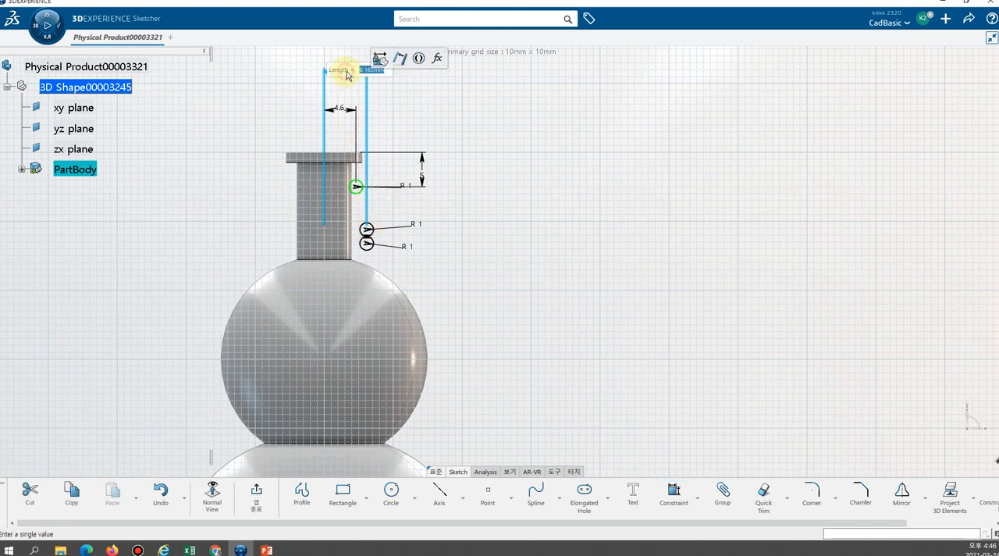
text(4.6)
key(Return)
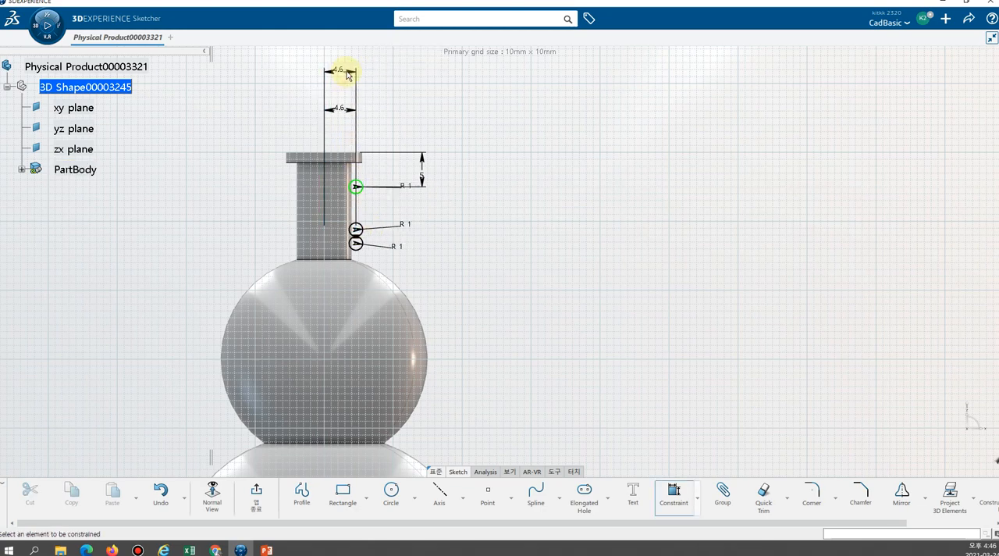
Dimension the lowest circle's center horizontally at 4.6 mm from the bottle's revolve axis.
click(358, 244)
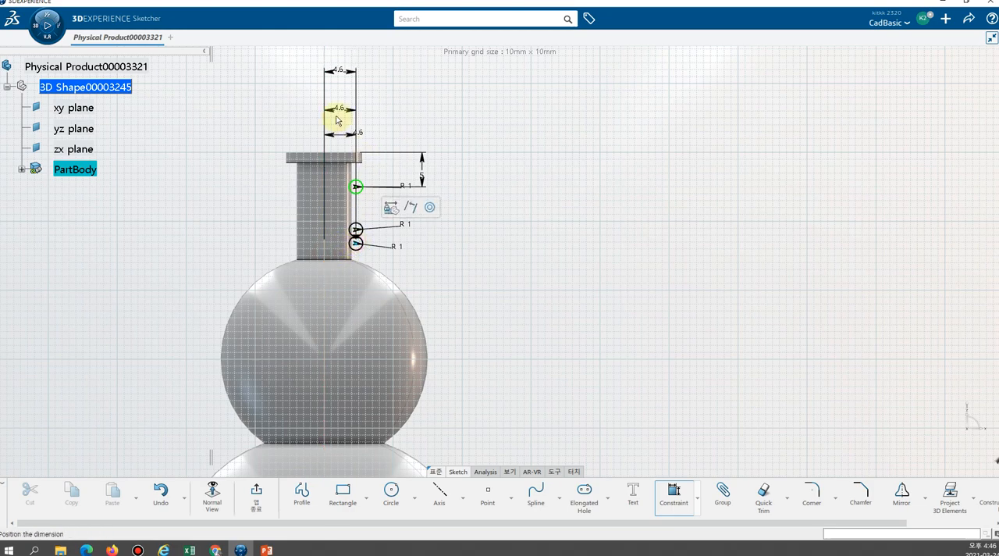
double_click(339, 129)
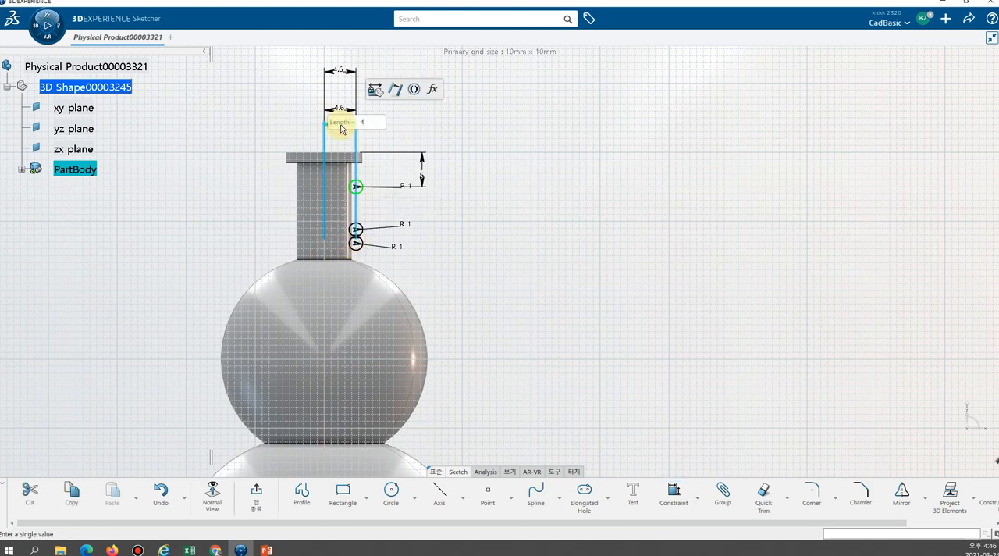
text(4.6)
key(Return)
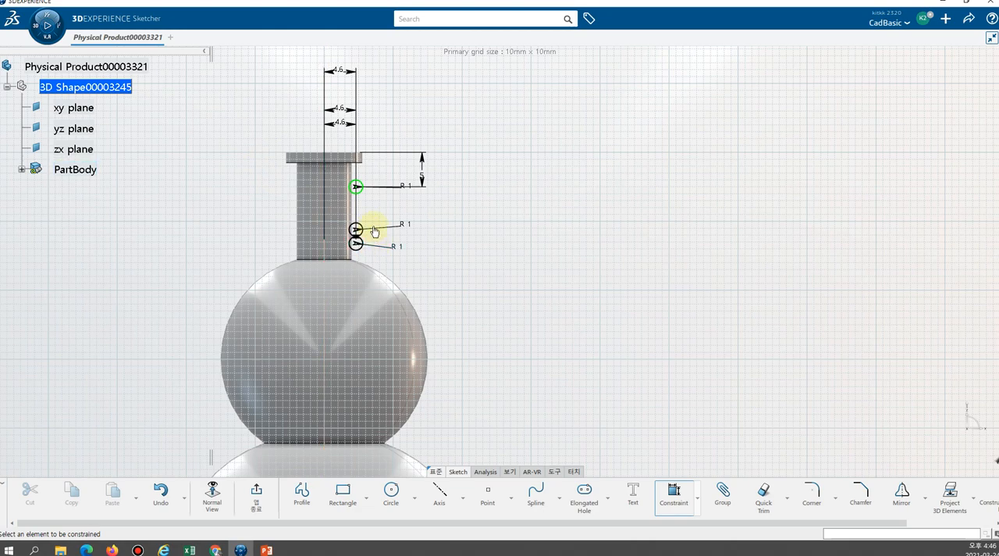
Set the vertical spacing between the top and middle circles to 3 mm, and dimension the spacing between the middle and lowest circles.
click(357, 186)
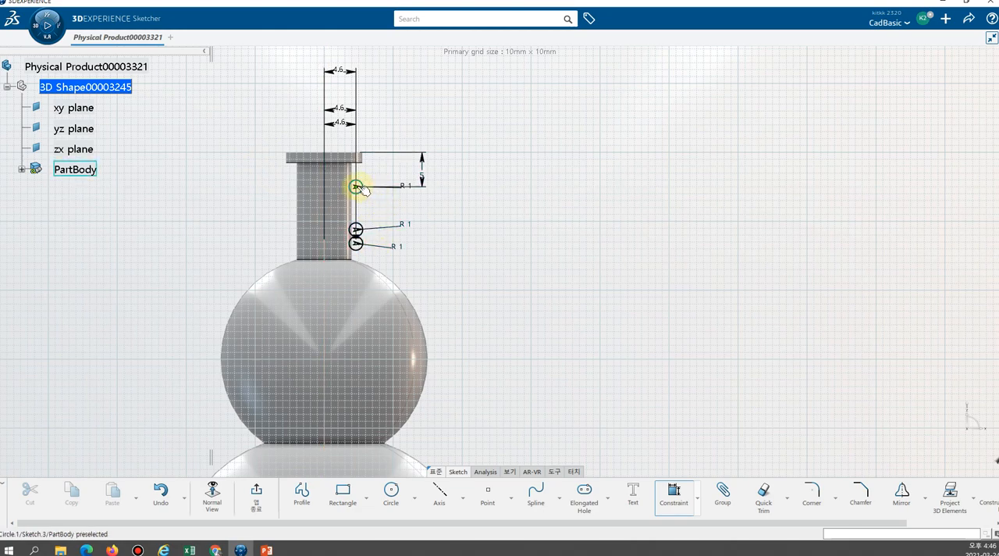
click(357, 229)
click(425, 222)
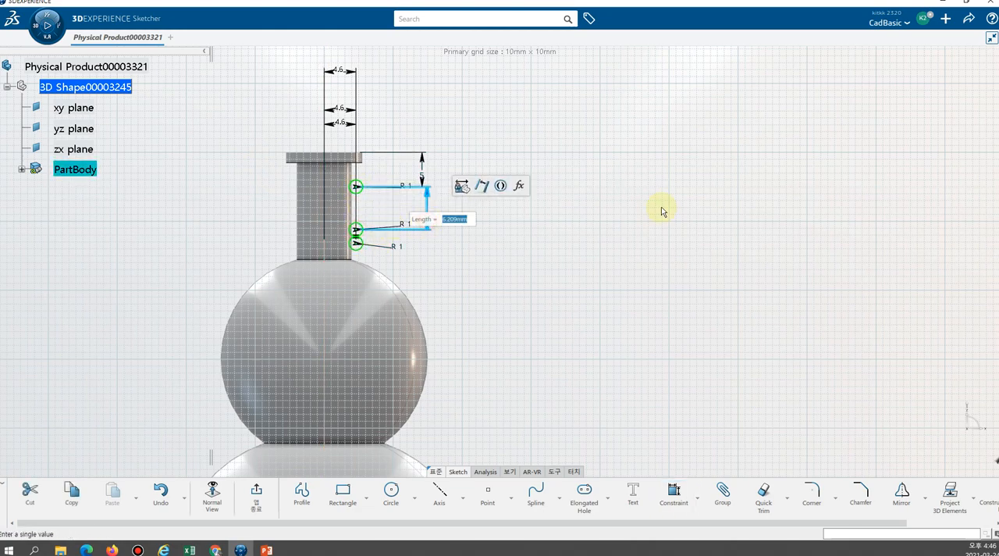
key(Return)
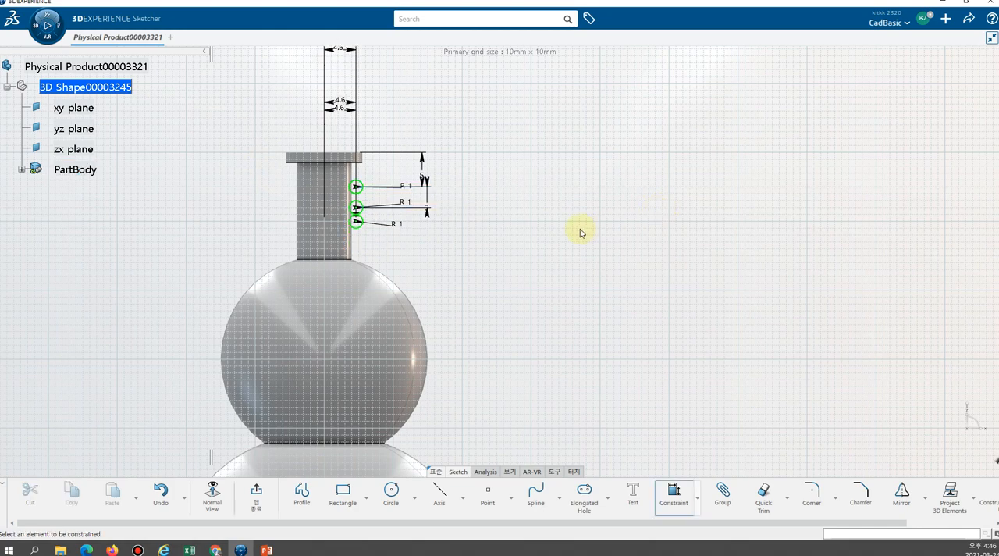
click(357, 223)
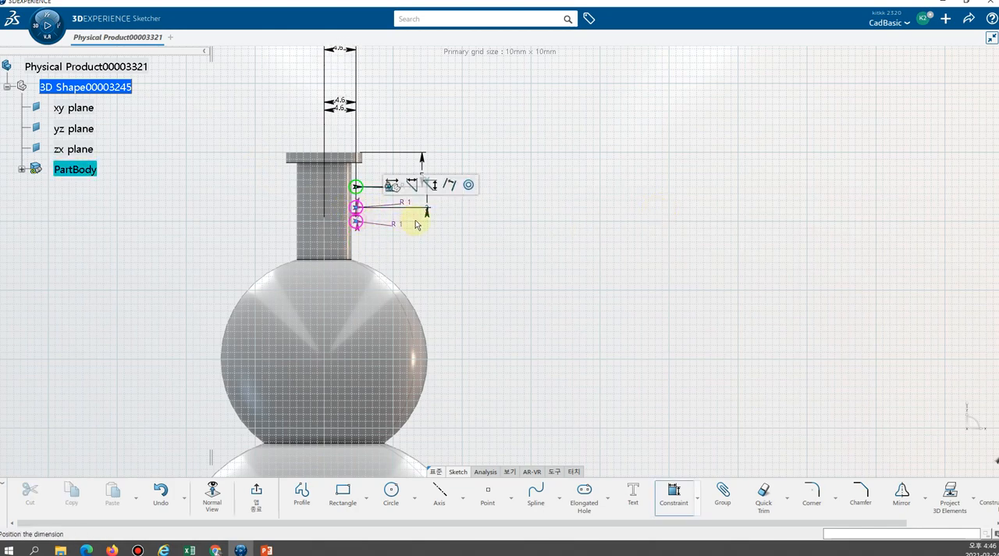
click(726, 219)
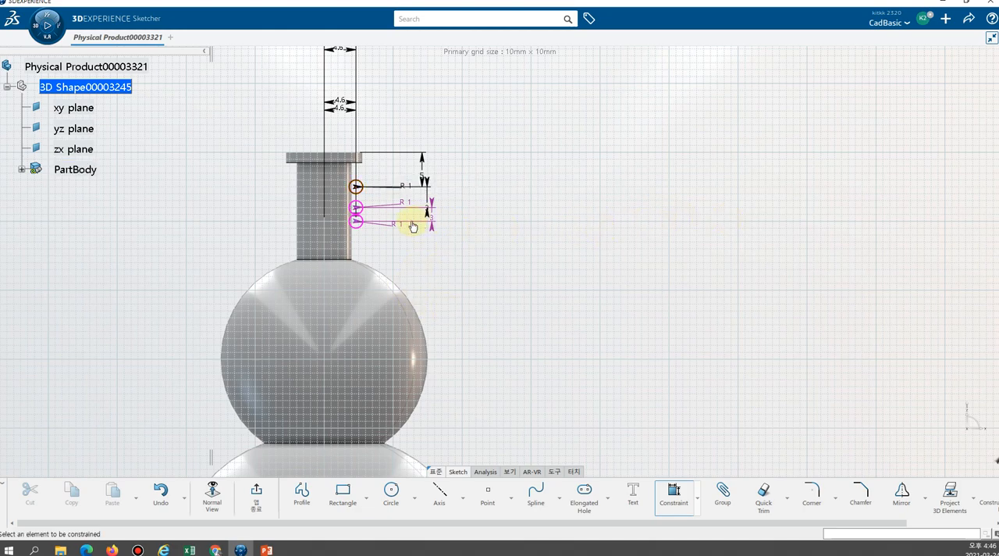
Try to select the tangency constraint where the middle and lowest circles touch.
mouse_move(463, 236)
middle_down()
mouse_move(445, 201)
mouse_move(281, 184)
mouse_move(393, 261)
mouse_move(383, 226)
mouse_move(325, 187)
mouse_move(249, 161)
mouse_move(419, 252)
mouse_move(479, 263)
mouse_move(461, 236)
mouse_move(476, 258)
middle_up()
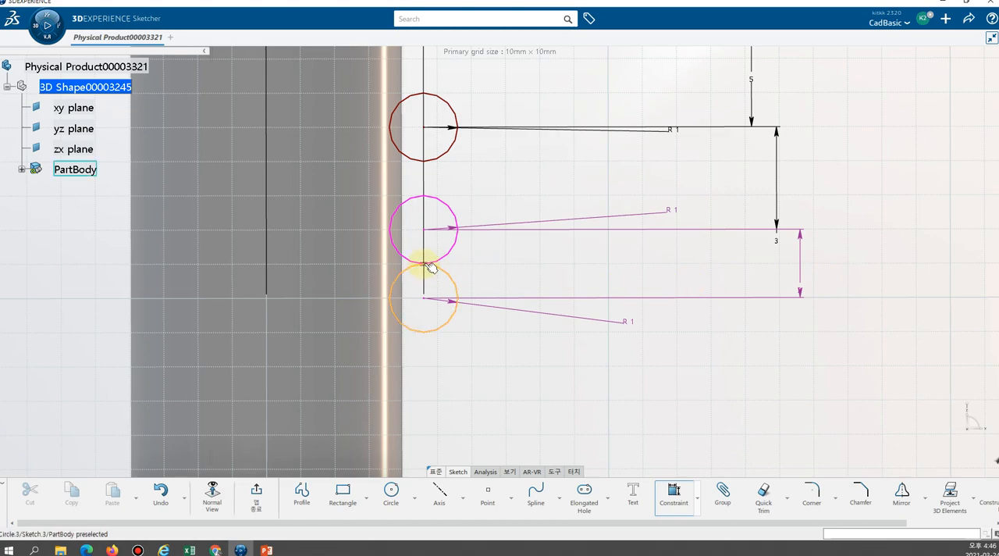
middle_drag(471, 250, 453, 188)
mouse_move(423, 231)
middle_down()
mouse_move(519, 257)
mouse_move(477, 252)
mouse_move(450, 182)
mouse_move(410, 205)
mouse_move(511, 240)
middle_up()
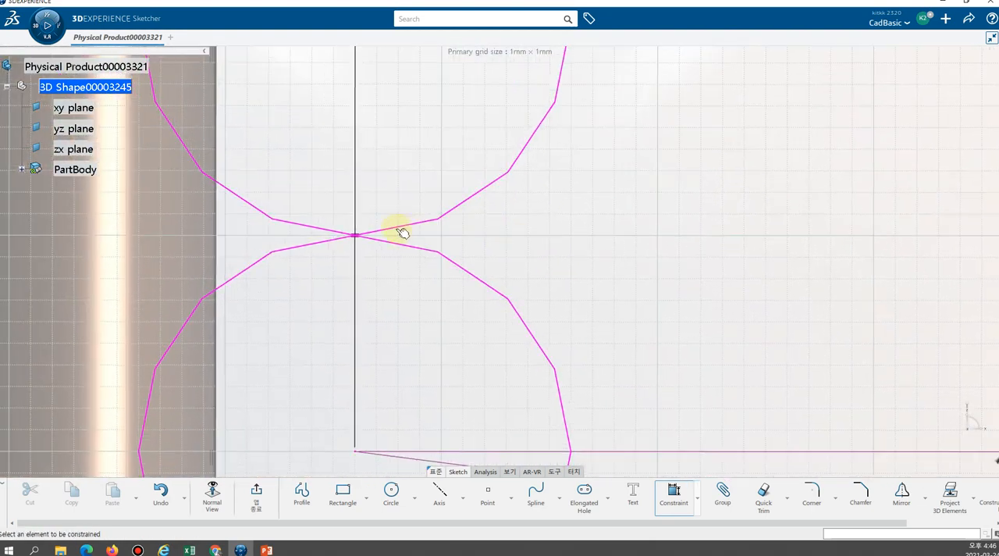
click(361, 241)
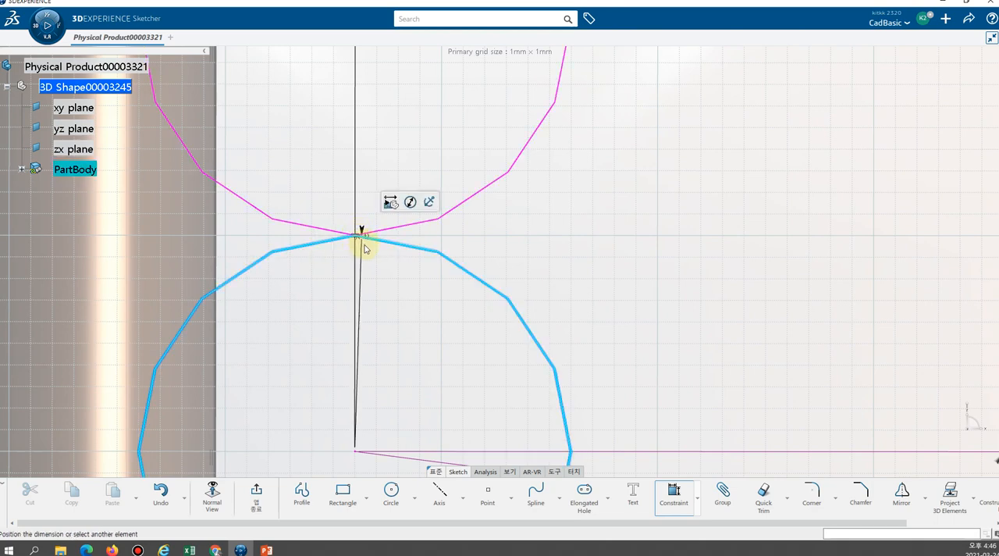
key(Escape)
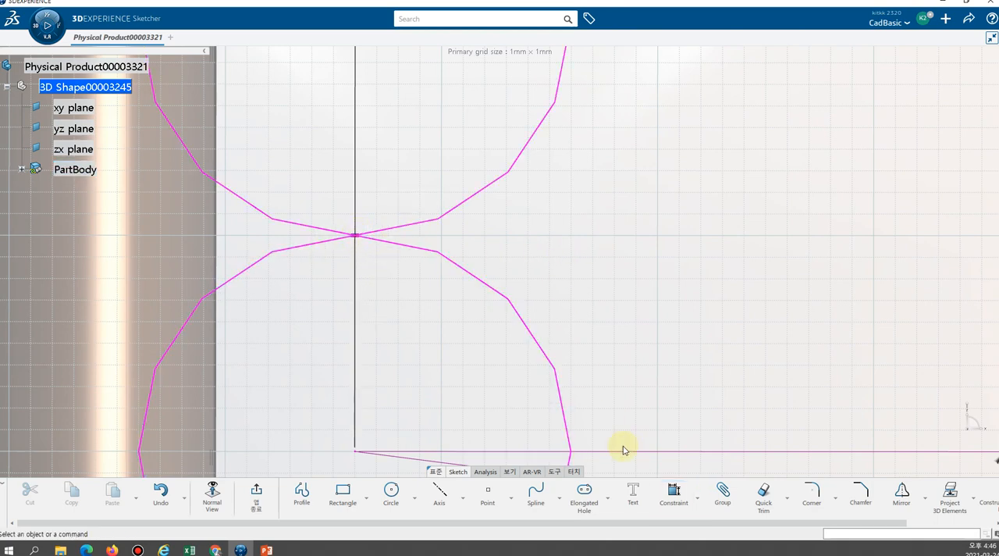
click(359, 239)
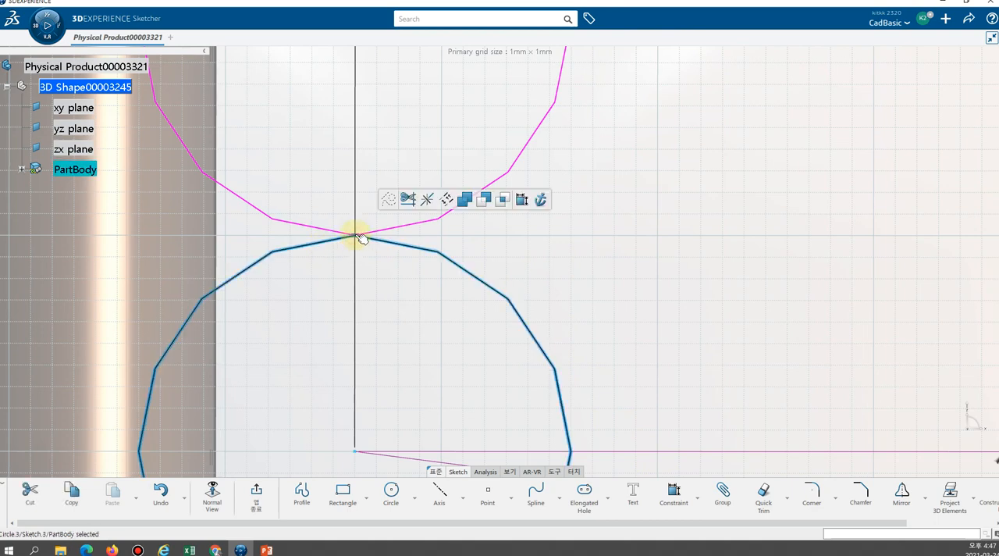
click(359, 238)
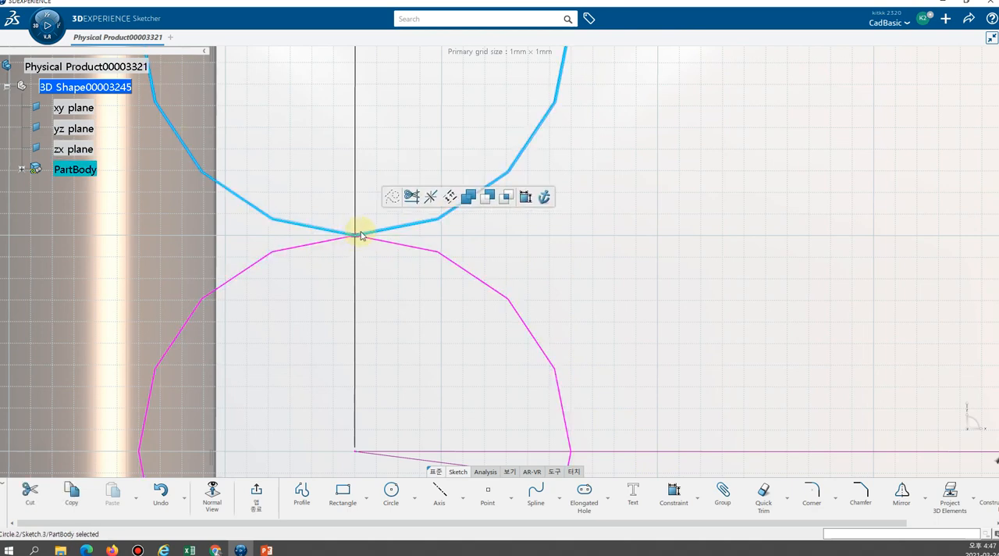
click(360, 238)
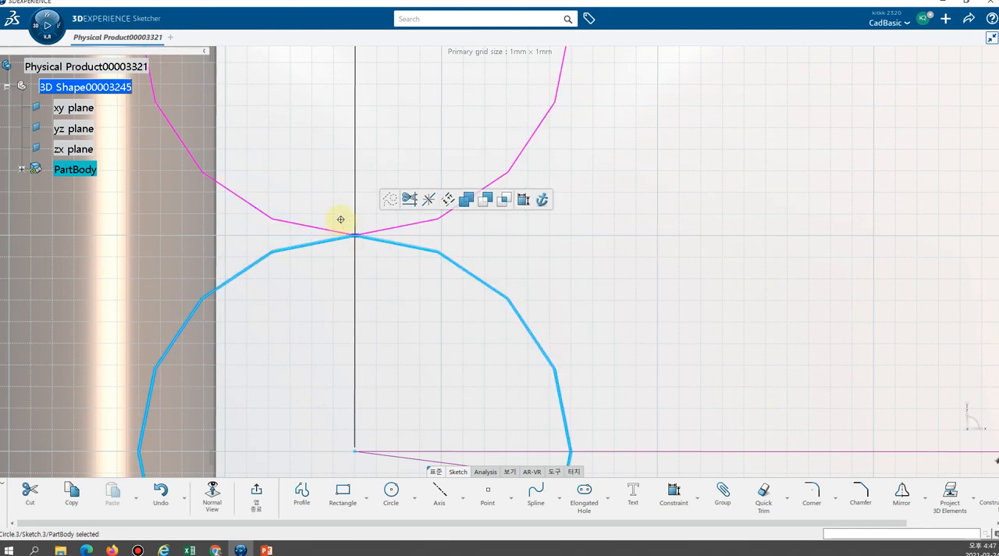
mouse_move(341, 219)
middle_down()
mouse_move(349, 242)
mouse_move(305, 165)
mouse_move(229, 219)
mouse_move(328, 232)
middle_up()
click(304, 216)
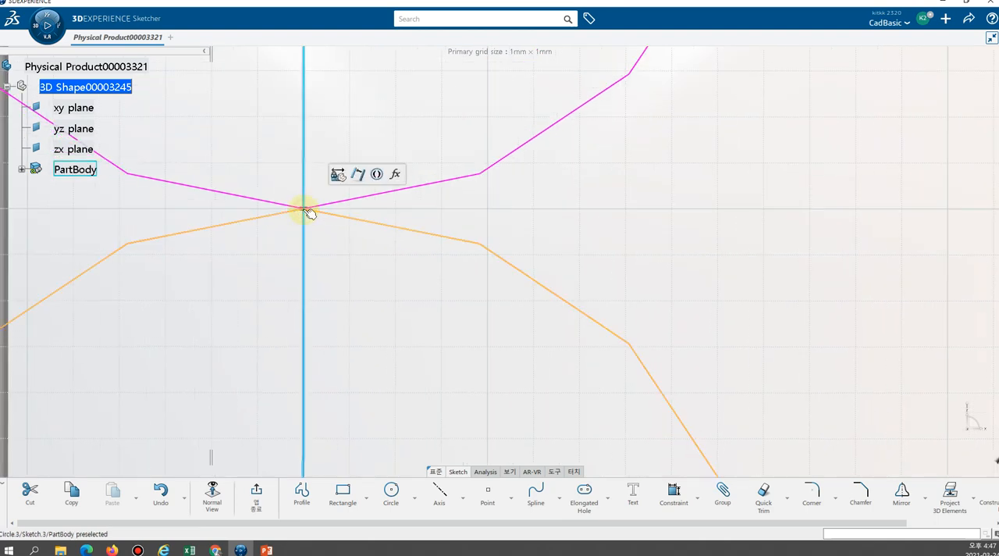
click(311, 212)
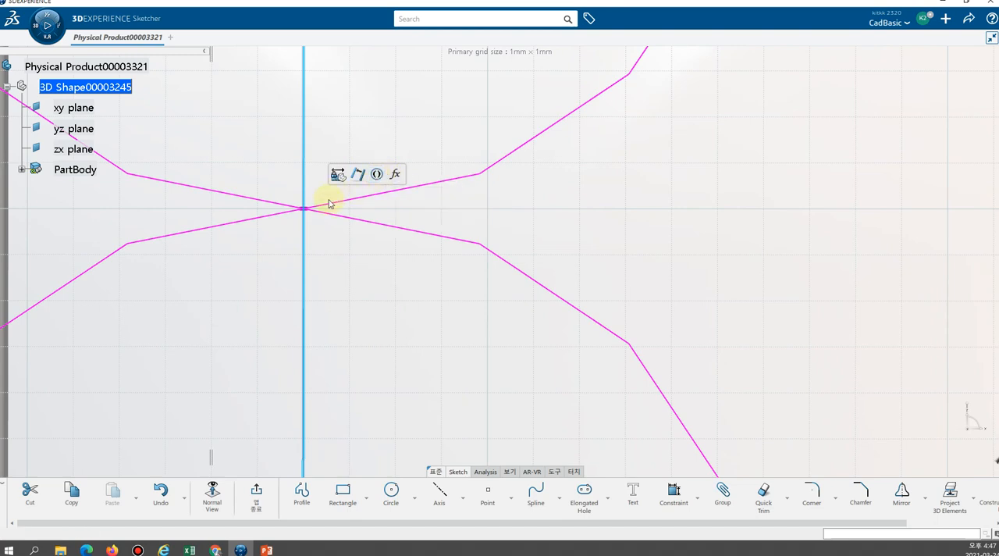
click(308, 210)
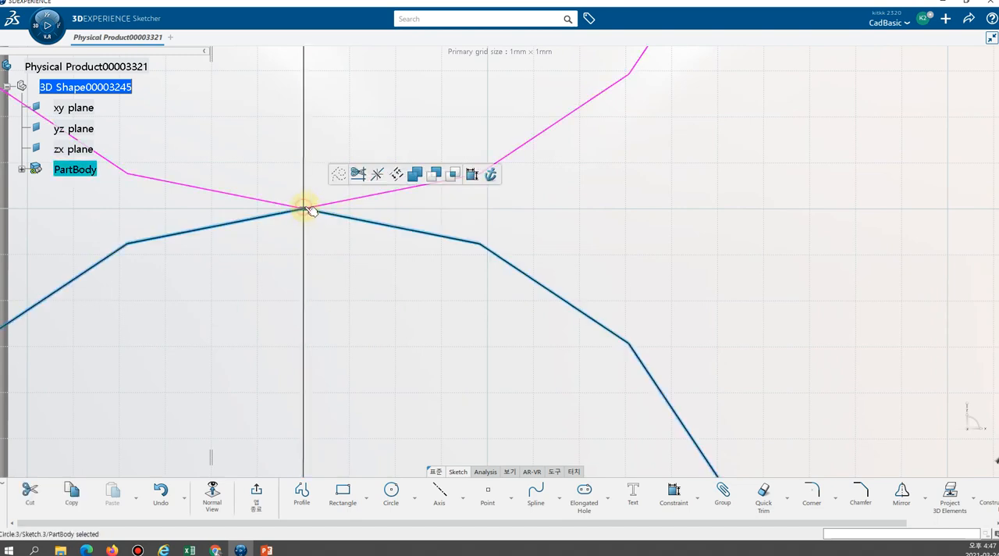
click(316, 195)
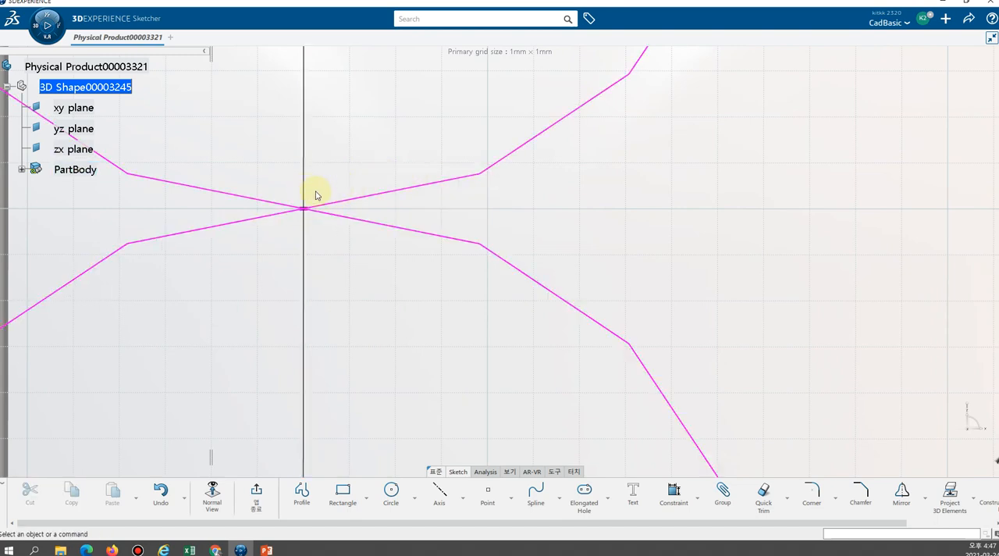
Delete the lowest of the three circles beside the bottle neck.
middle_click(478, 218)
mouse_move(478, 215)
middle_down()
mouse_move(485, 359)
mouse_move(506, 448)
middle_up()
mouse_move(528, 369)
middle_down()
mouse_move(508, 382)
mouse_move(476, 289)
mouse_move(484, 258)
middle_up()
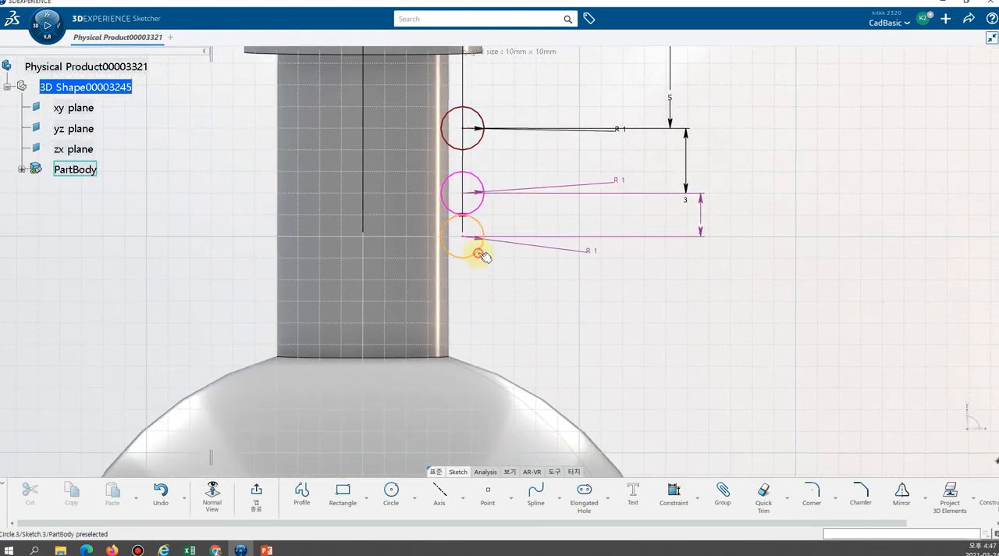
click(482, 255)
key(Delete)
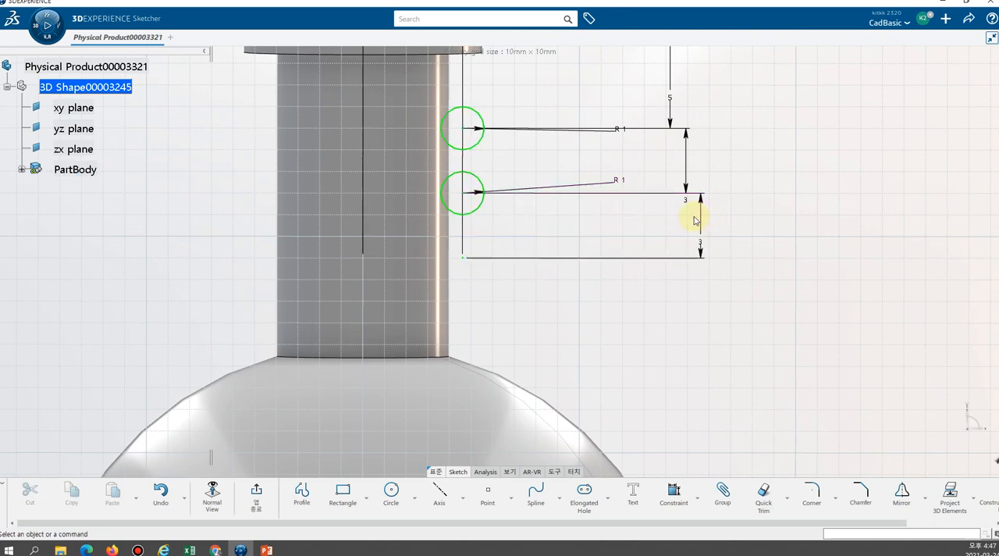
click(542, 310)
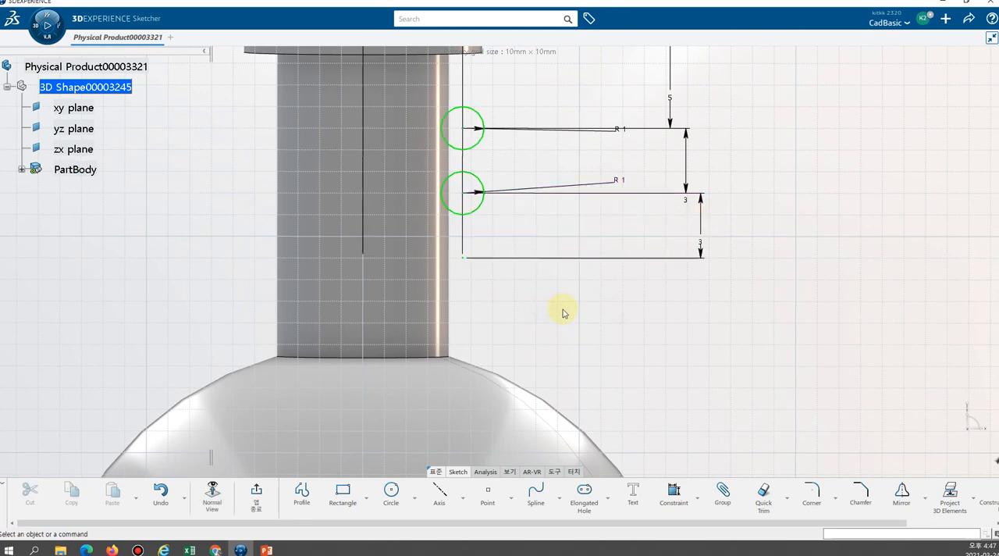
Redraw the lowest circle with a radius of about 1.06 mm, centered on the remaining dimensioned center point.
click(391, 490)
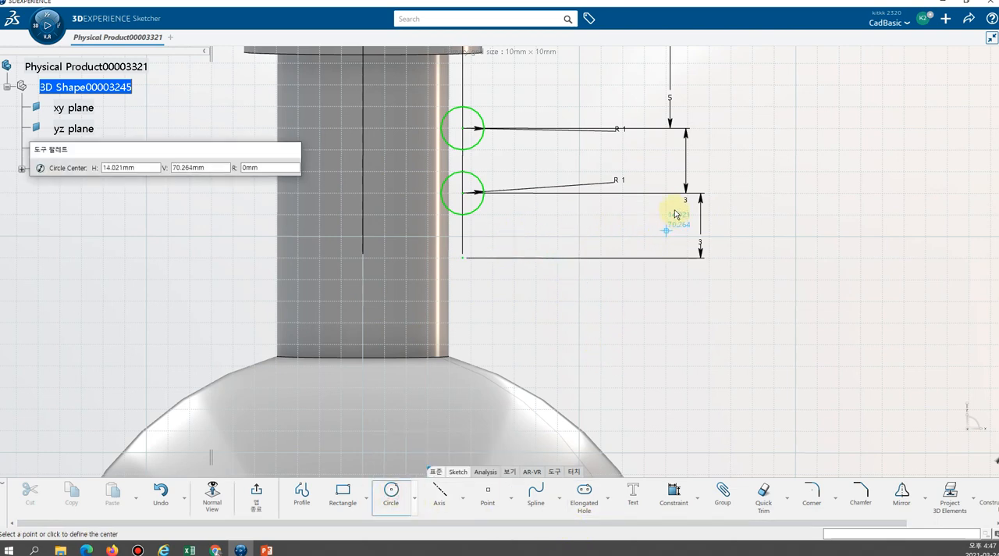
click(465, 259)
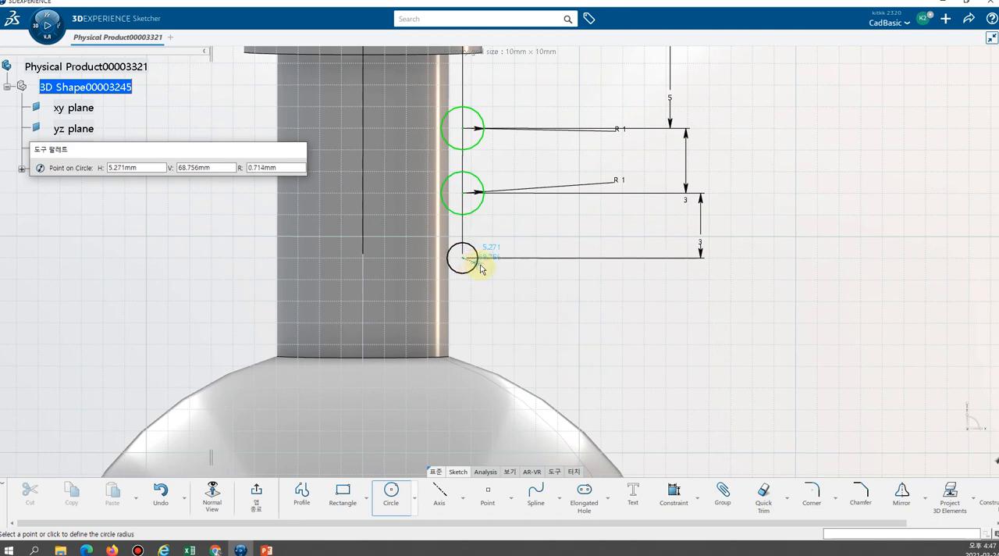
click(484, 269)
click(600, 294)
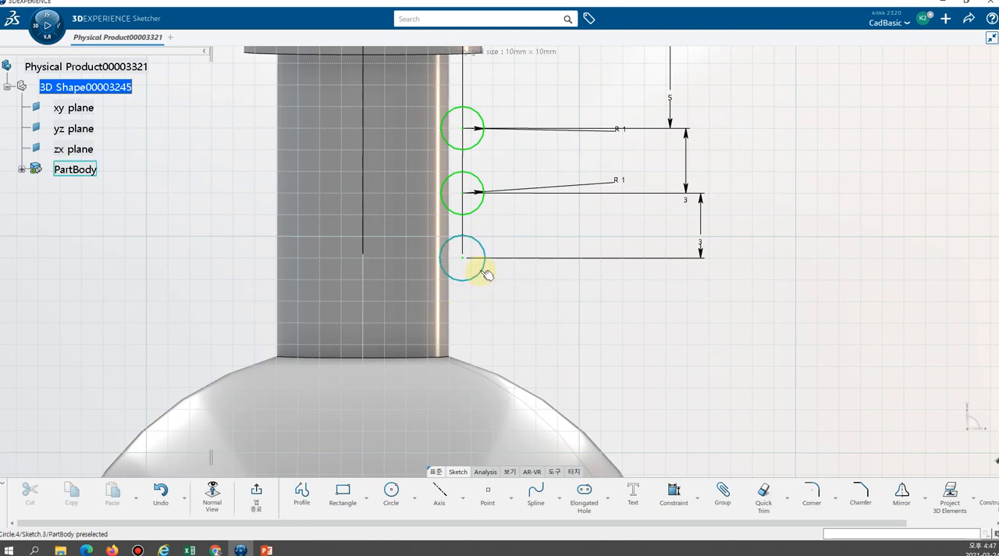
Dimension the redrawn lowest circle's radius as 1 mm.
click(675, 495)
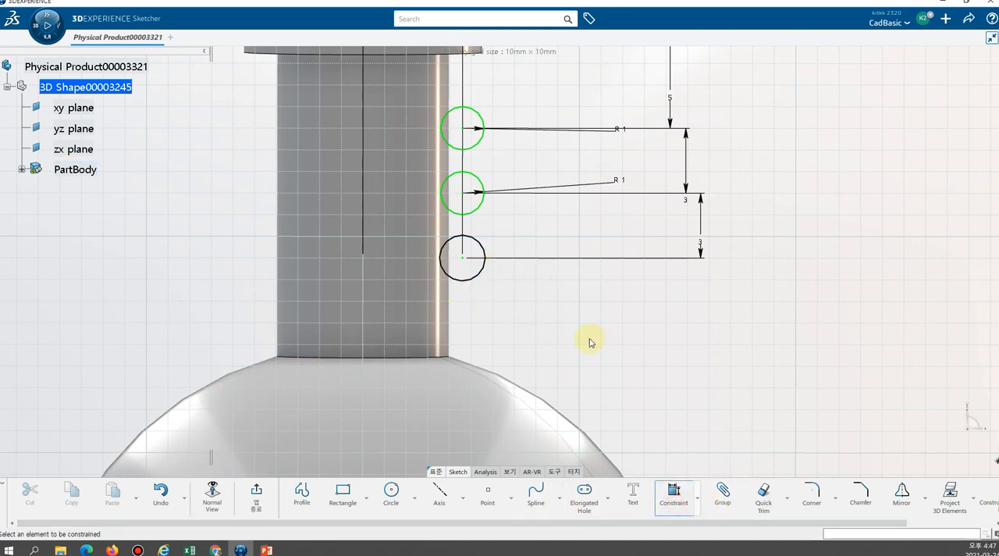
click(484, 269)
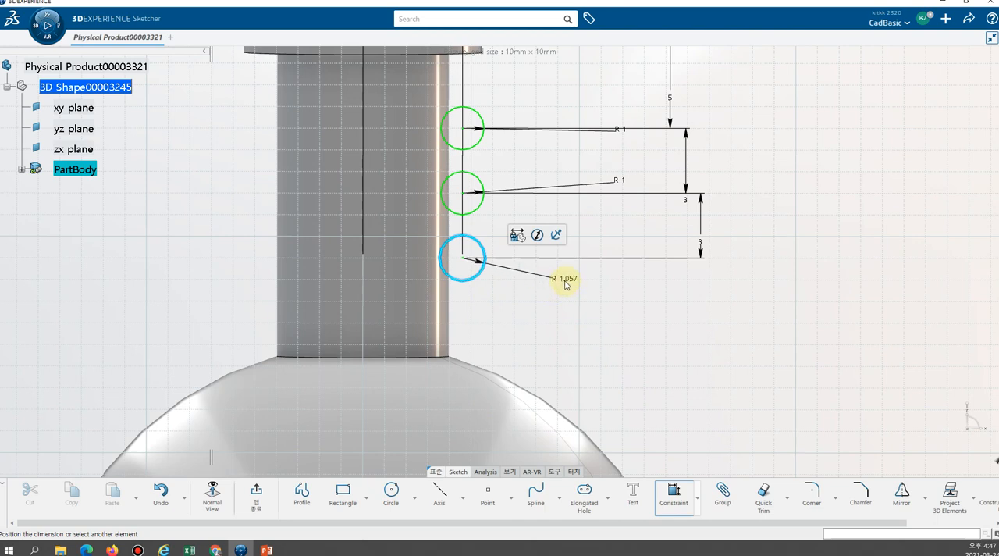
click(550, 279)
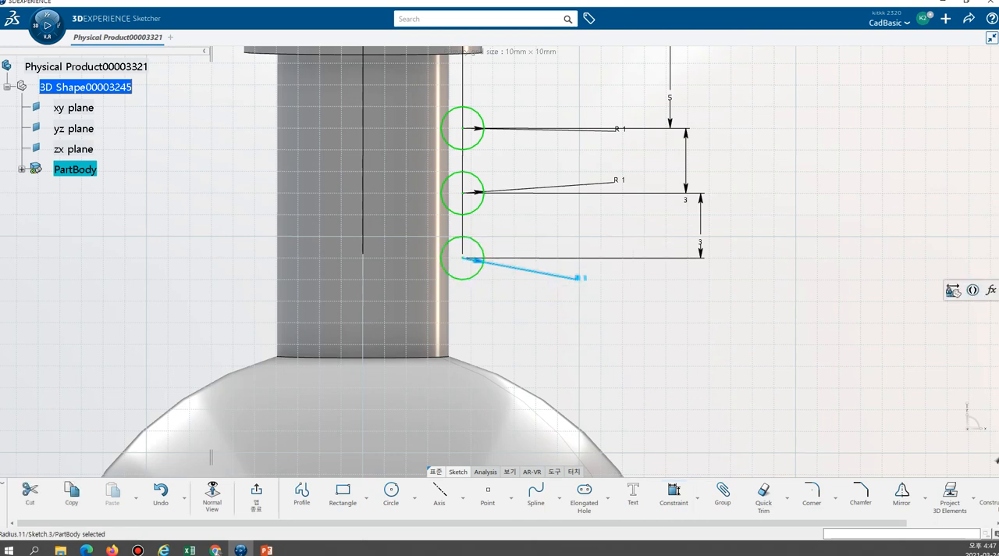
click(694, 352)
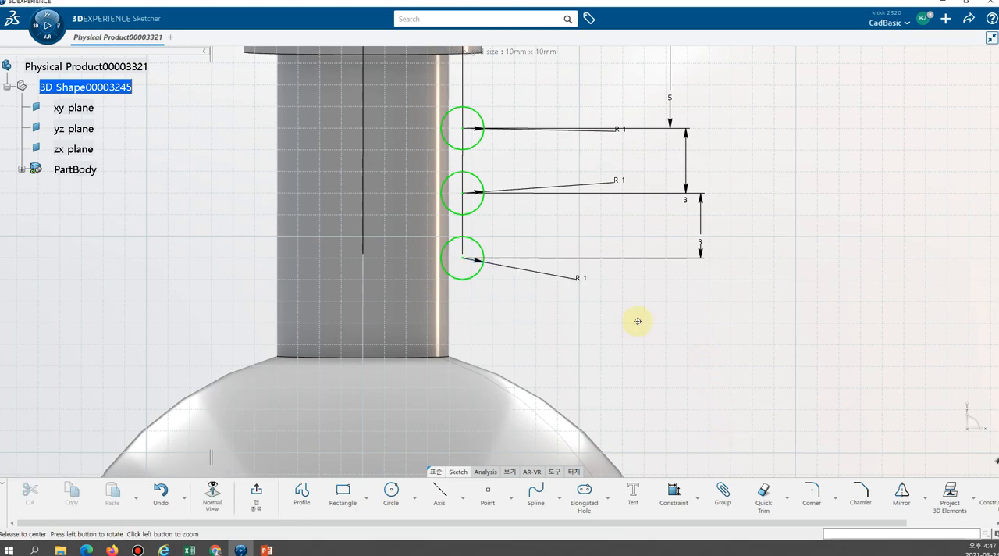
Draw a vertical sketch axis about 36 mm long on the bottle's centerline, running through the neck, and exit the sketch.
middle_drag(635, 319, 526, 213)
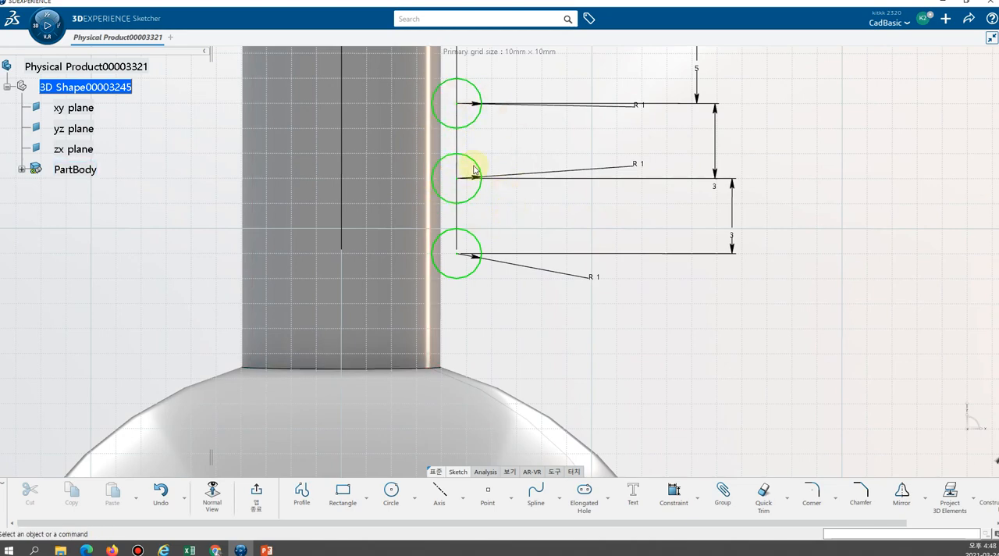
middle_drag(539, 216, 629, 330)
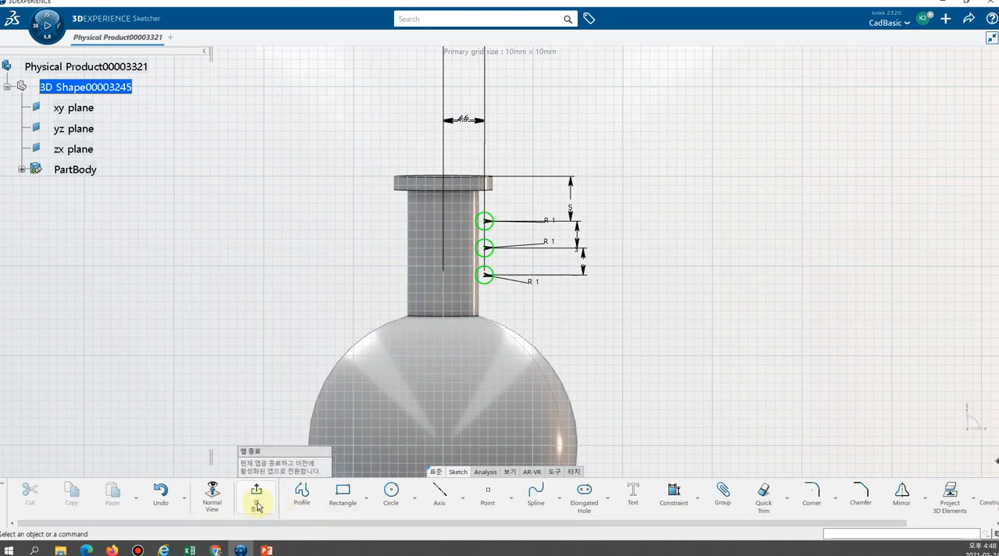
click(442, 496)
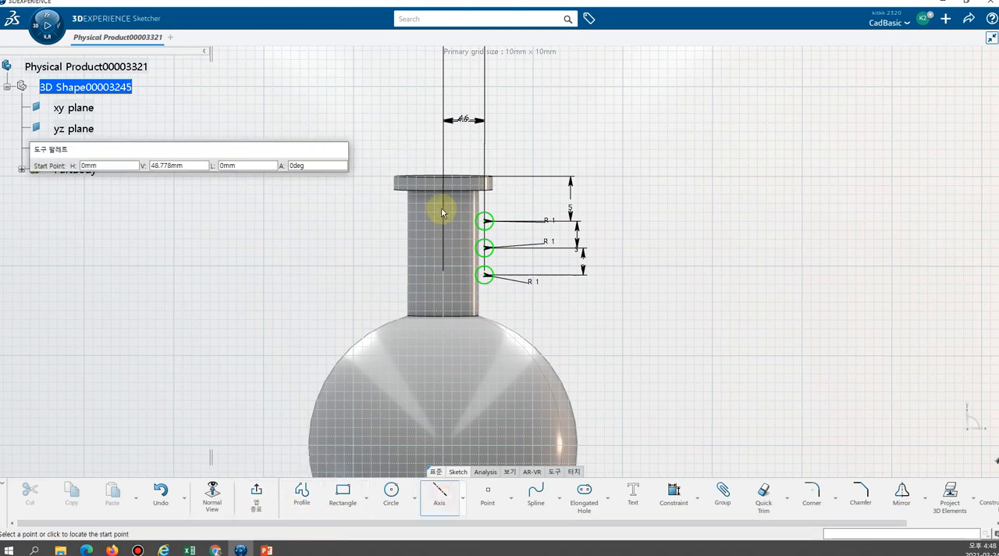
click(444, 76)
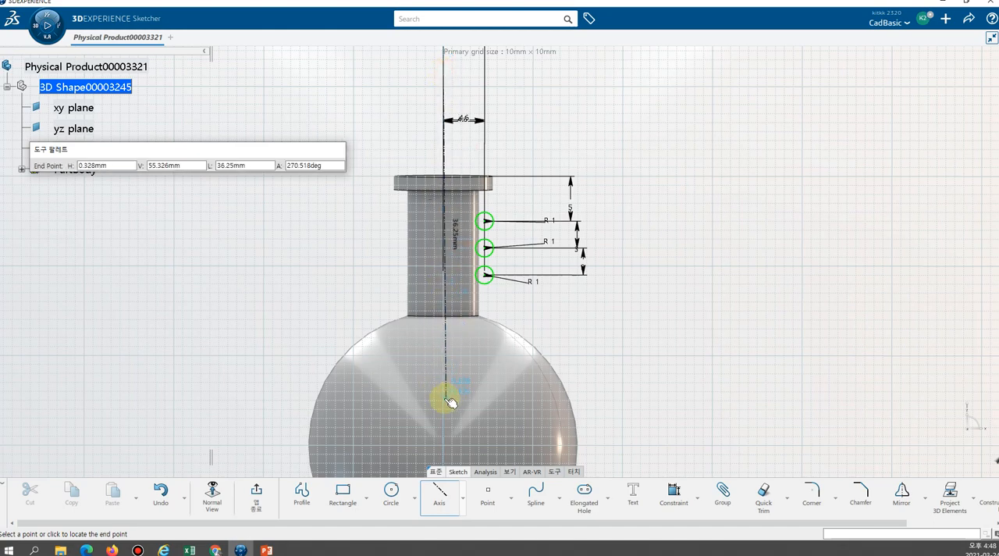
click(445, 396)
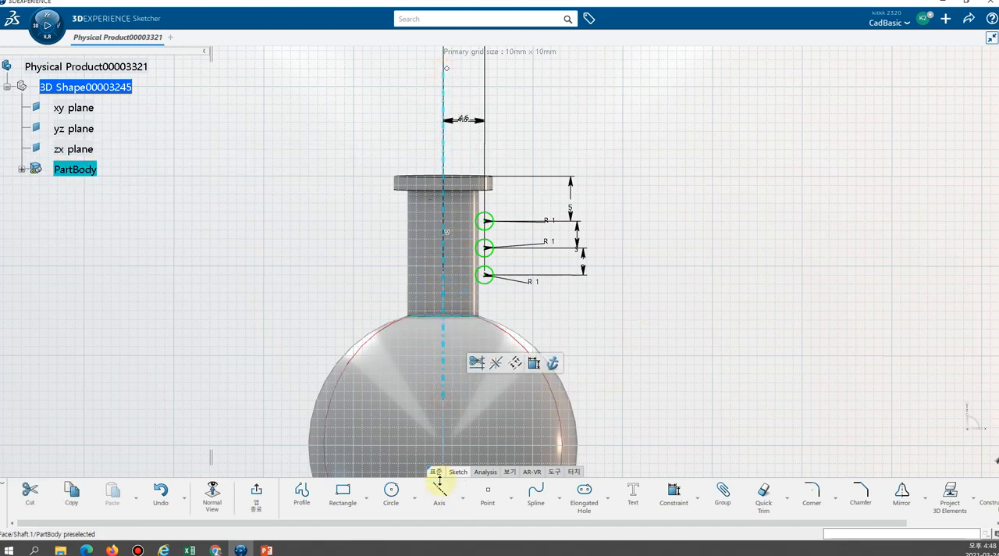
click(255, 502)
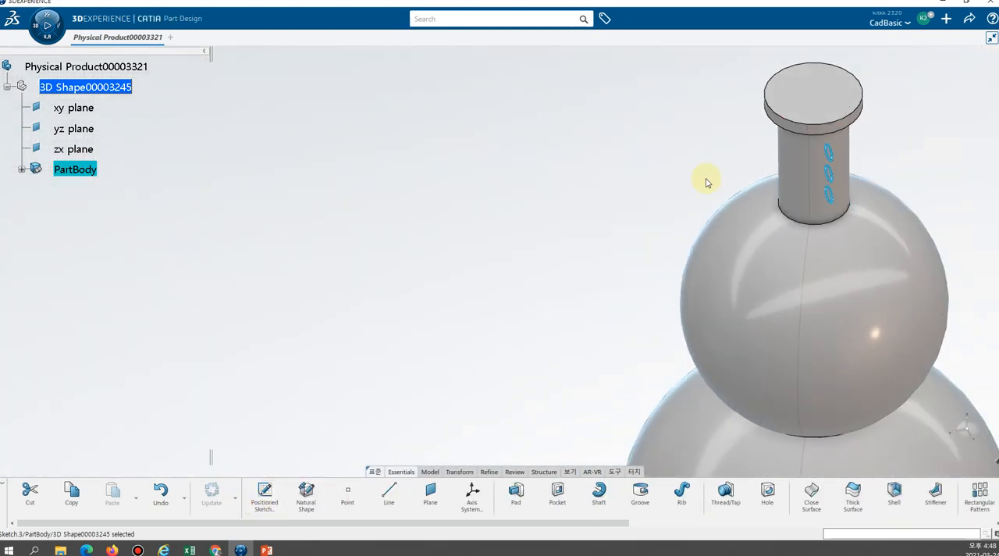
Cut the three-circle profile around the neck as a Groove about the sketch axis with a 180-degree angle.
middle_drag(706, 182, 621, 237)
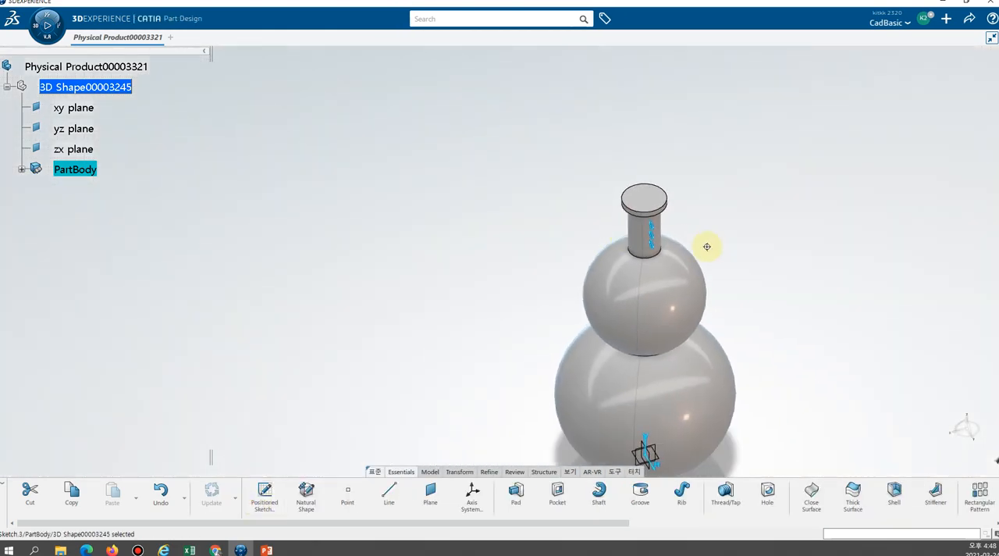
middle_drag(706, 246, 644, 125)
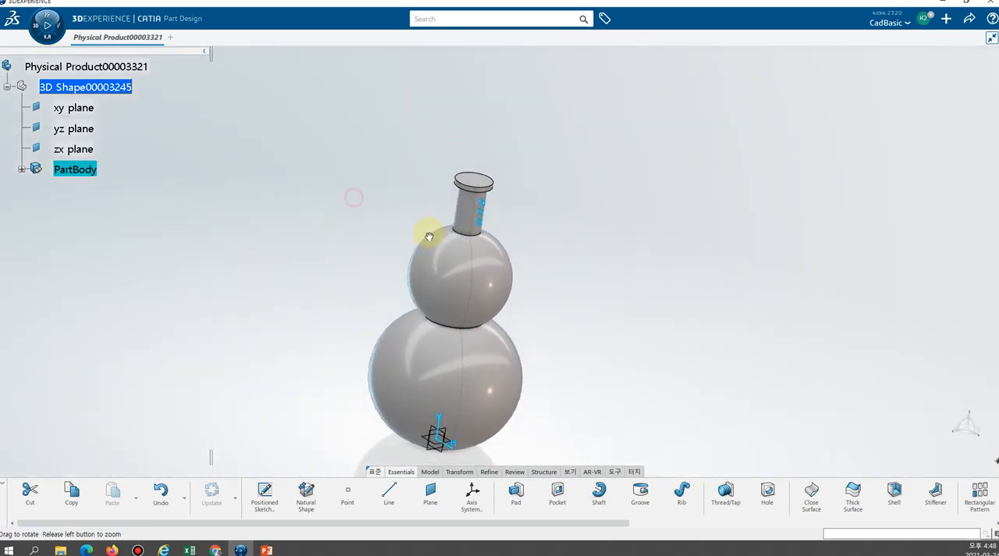
middle_drag(429, 235, 487, 247)
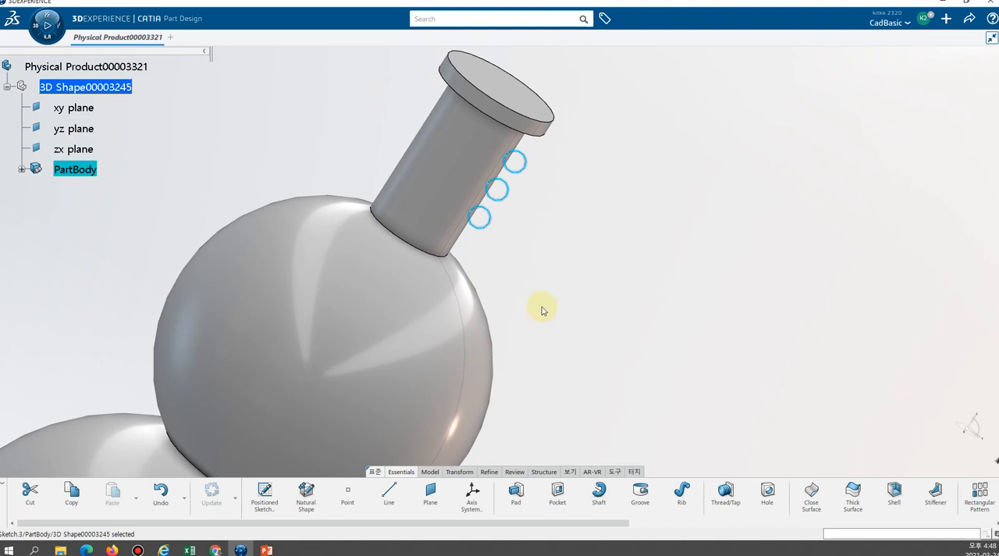
click(640, 494)
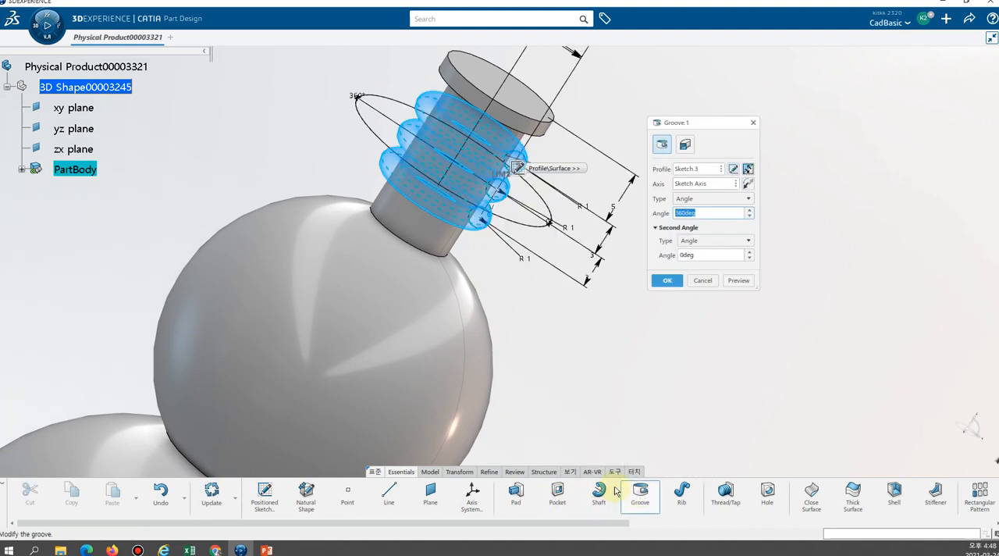
middle_drag(569, 317, 595, 227)
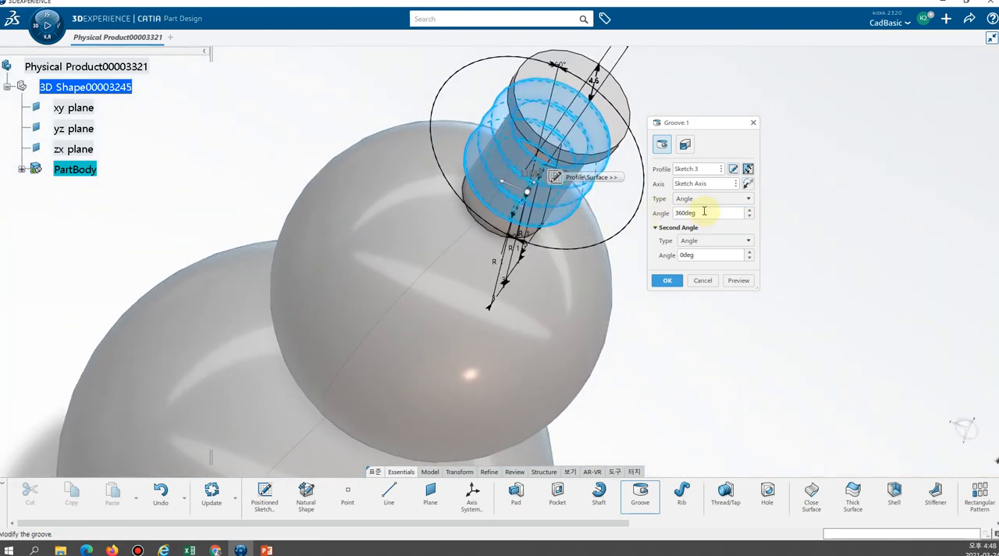
drag(716, 212, 530, 212)
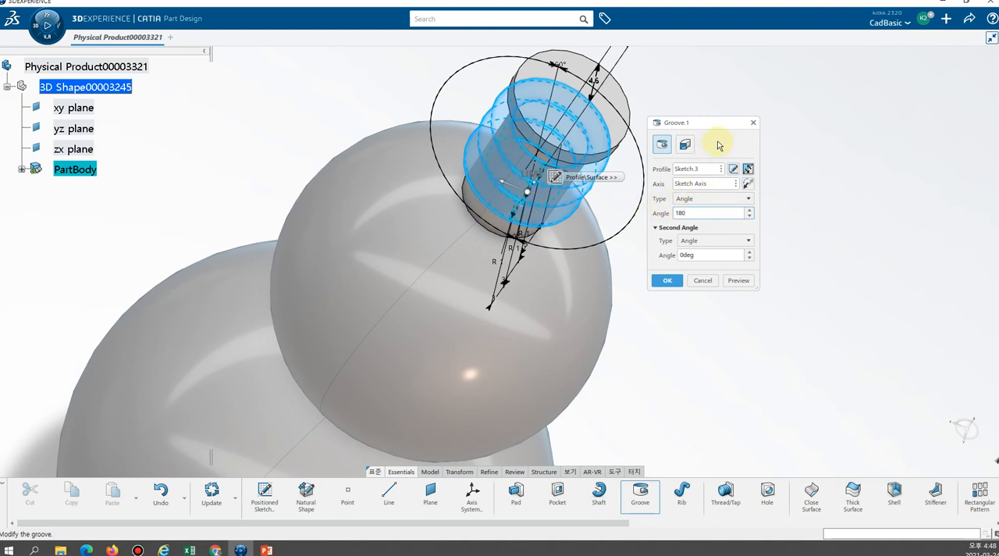
click(670, 281)
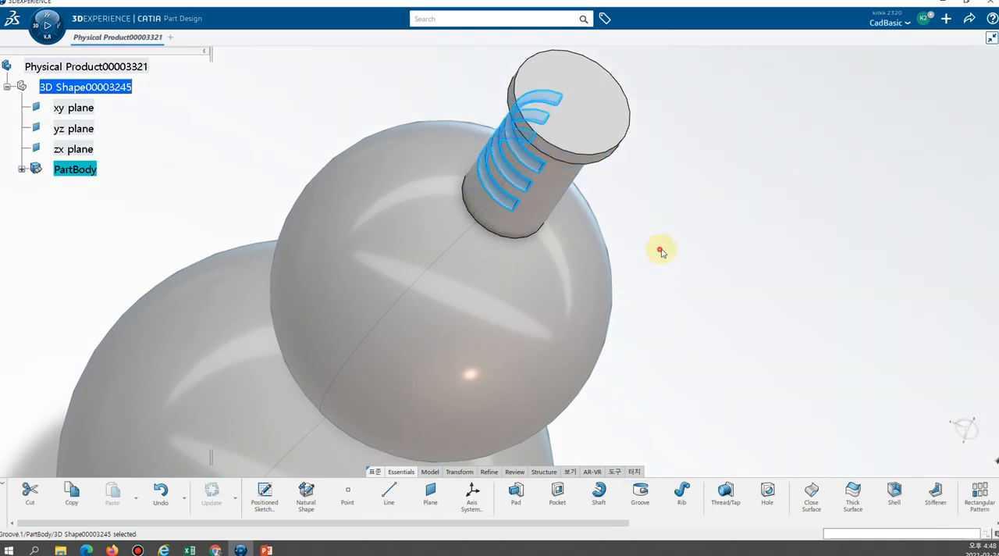
middle_drag(446, 238, 618, 240)
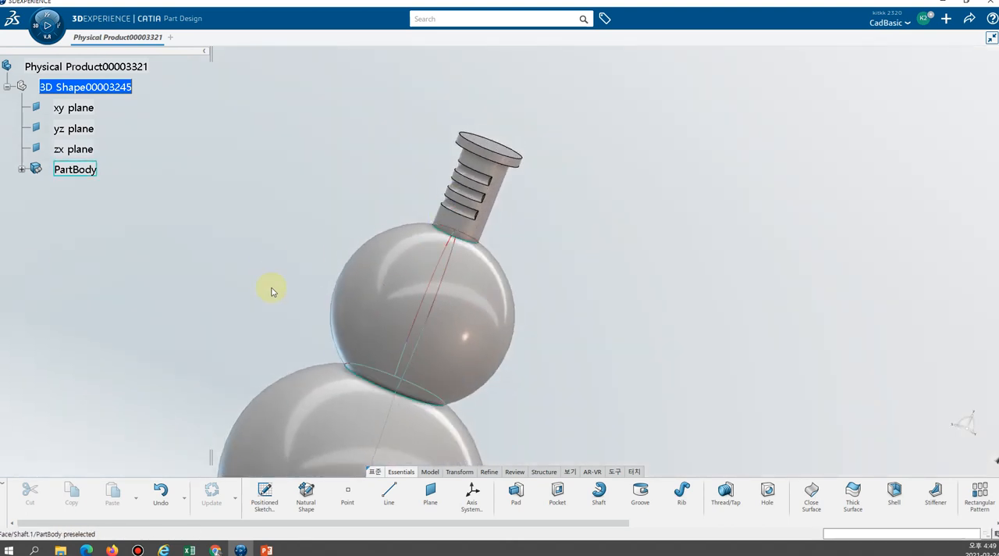
middle_drag(167, 250, 546, 363)
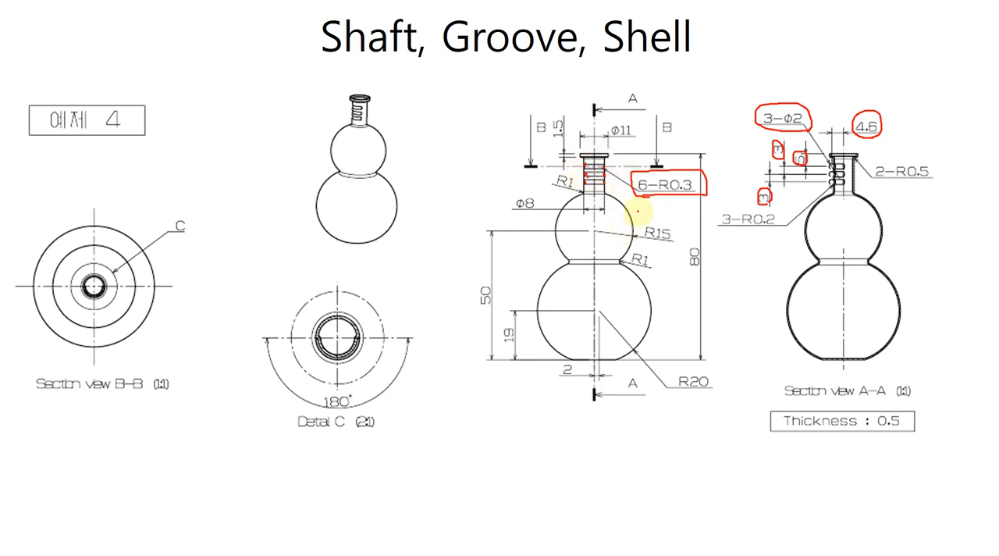
Switch to CATIA, start an Edge Fillet and select the inner end edges on one side of the three neck grooves.
key(alt+Tab)
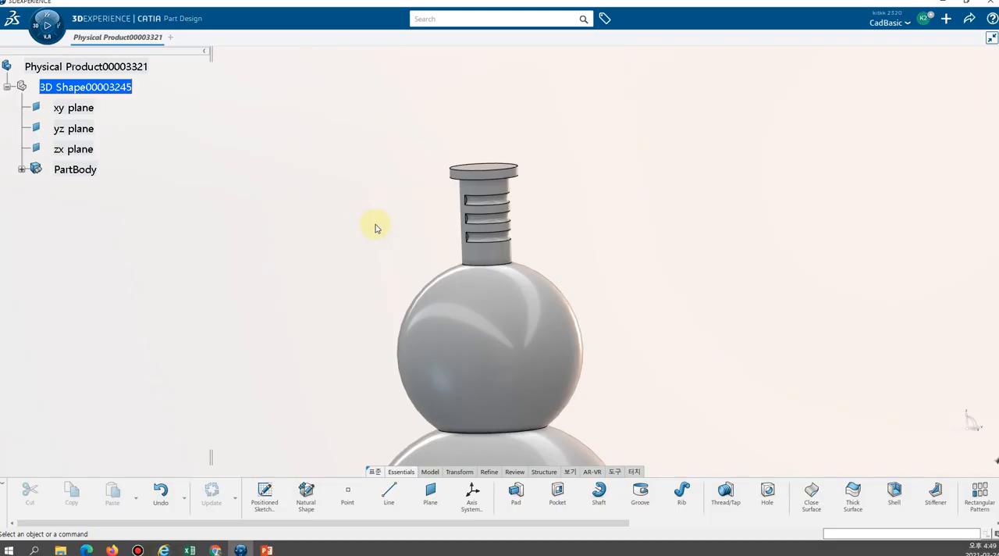
middle_drag(558, 230, 459, 226)
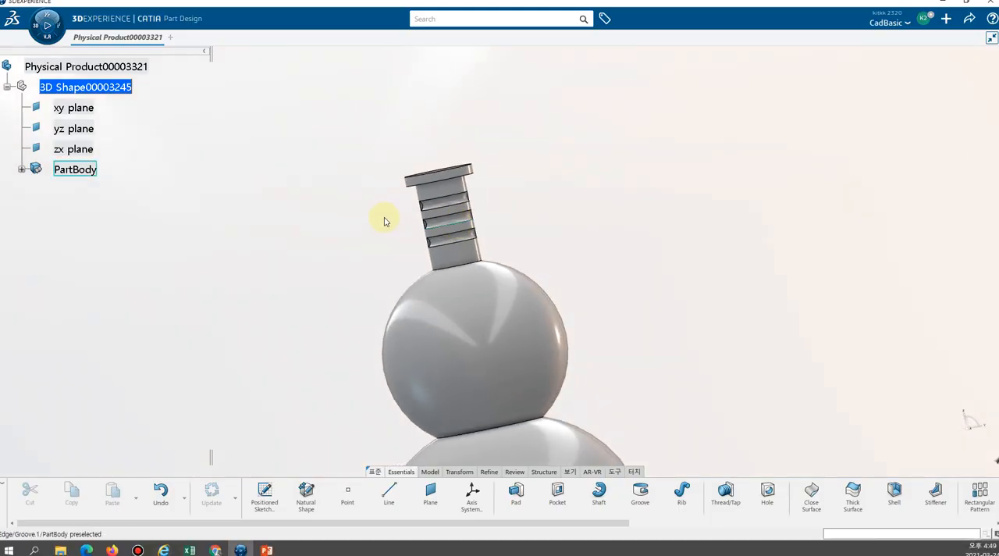
middle_drag(361, 214, 641, 254)
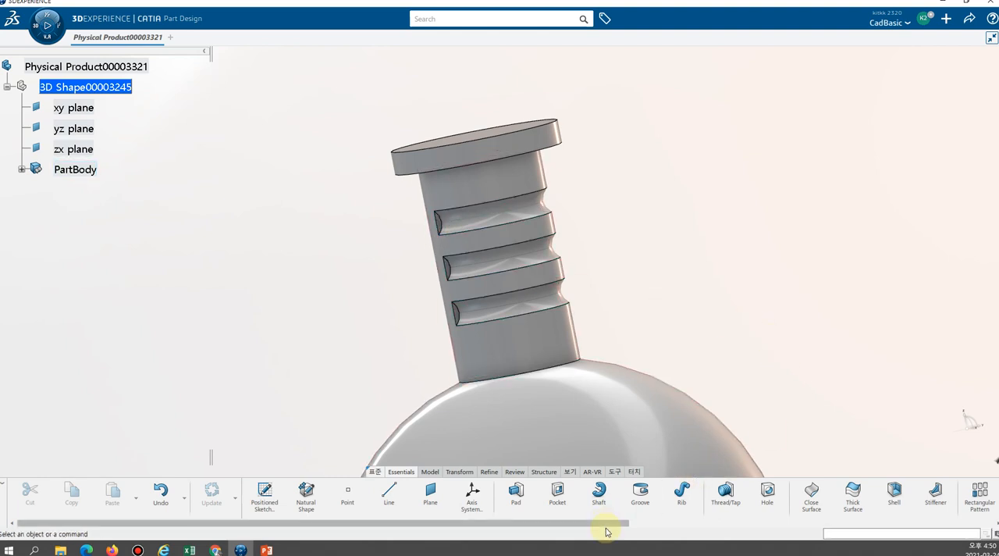
drag(600, 521, 829, 513)
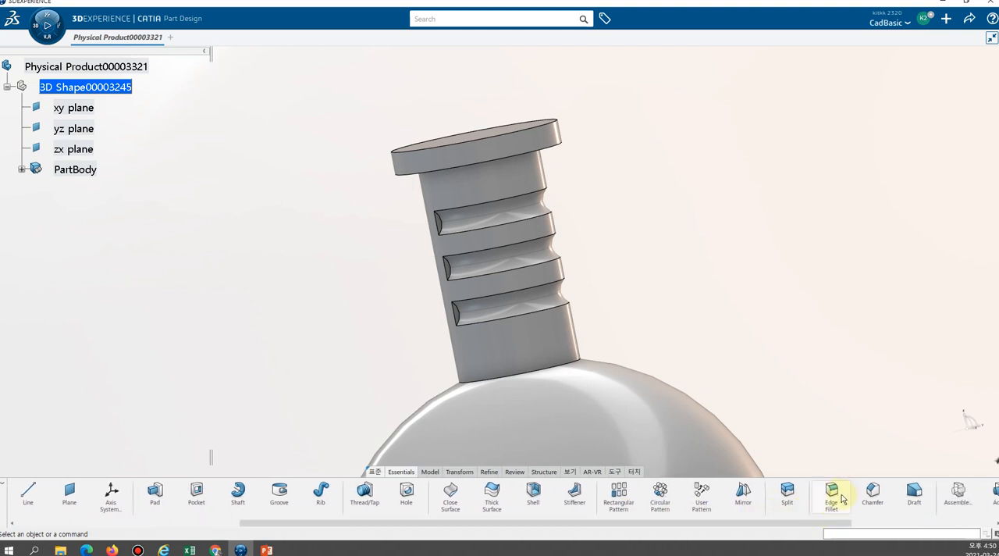
click(840, 499)
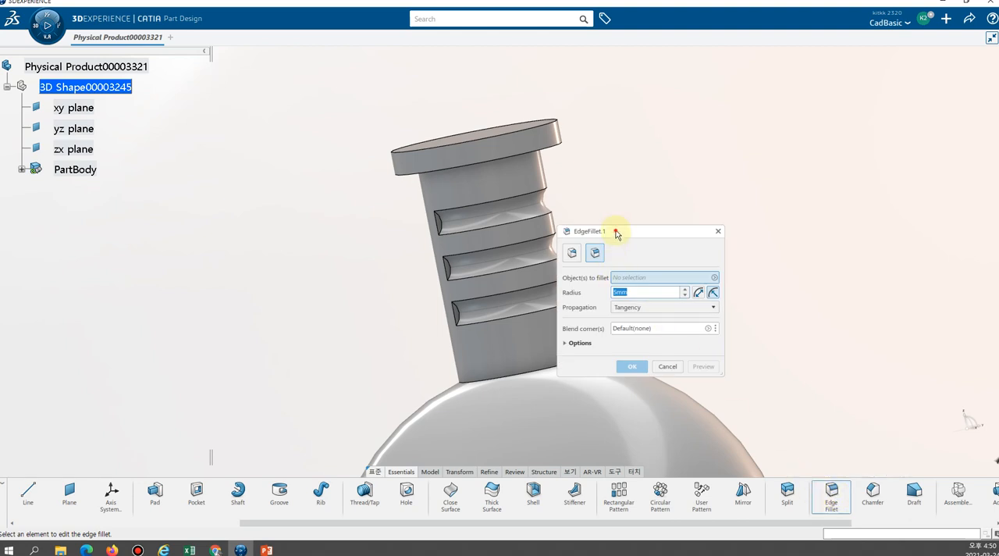
drag(619, 231, 701, 209)
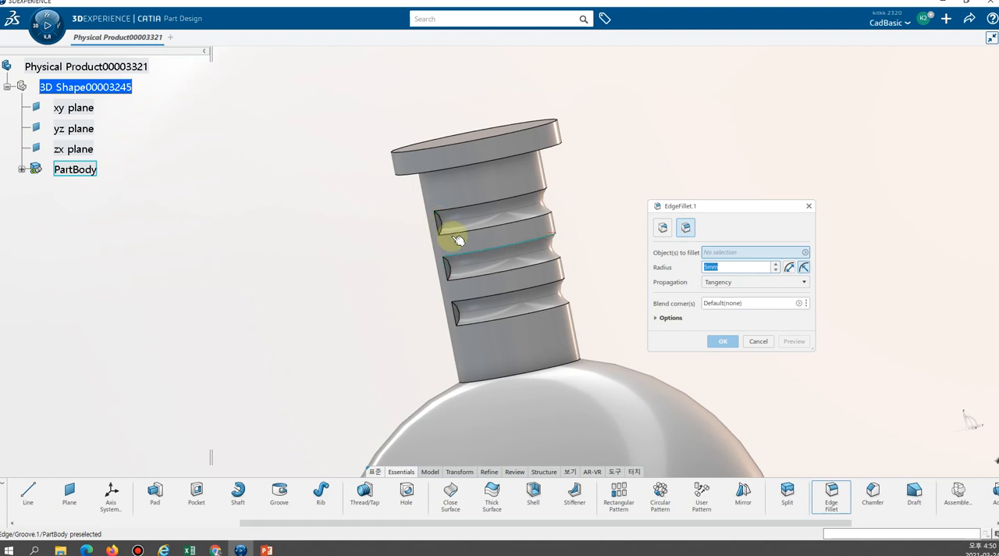
middle_click(400, 220)
click(400, 220)
middle_drag(399, 220, 465, 254)
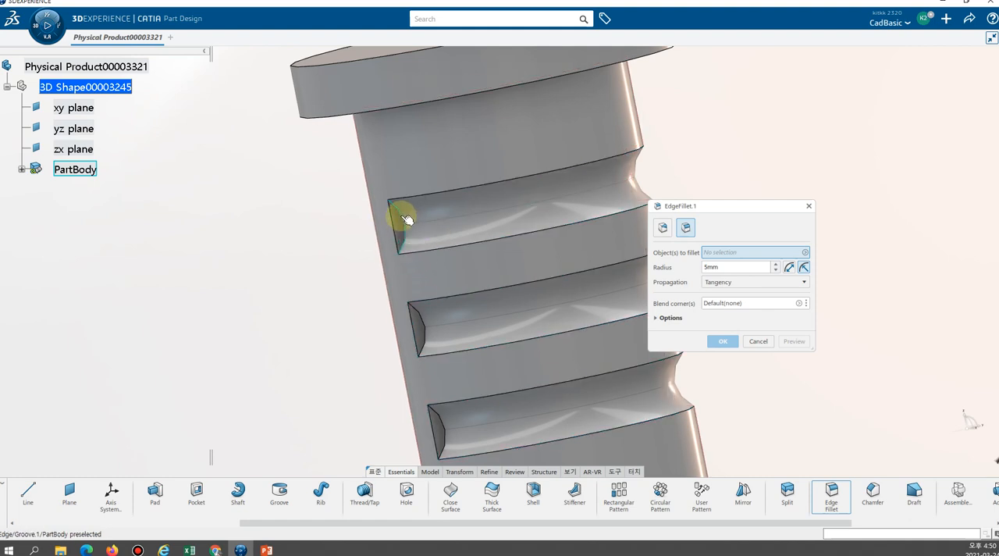
click(404, 217)
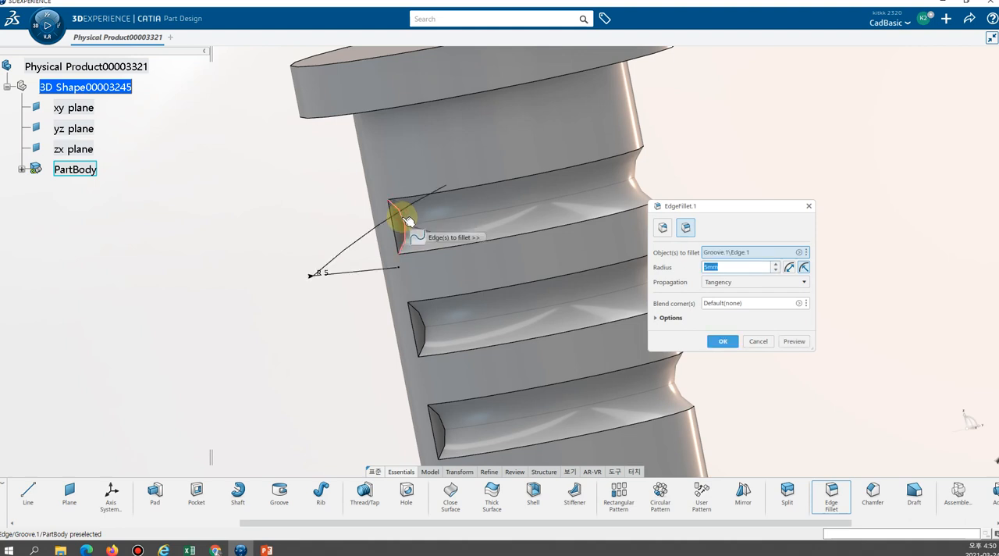
click(425, 323)
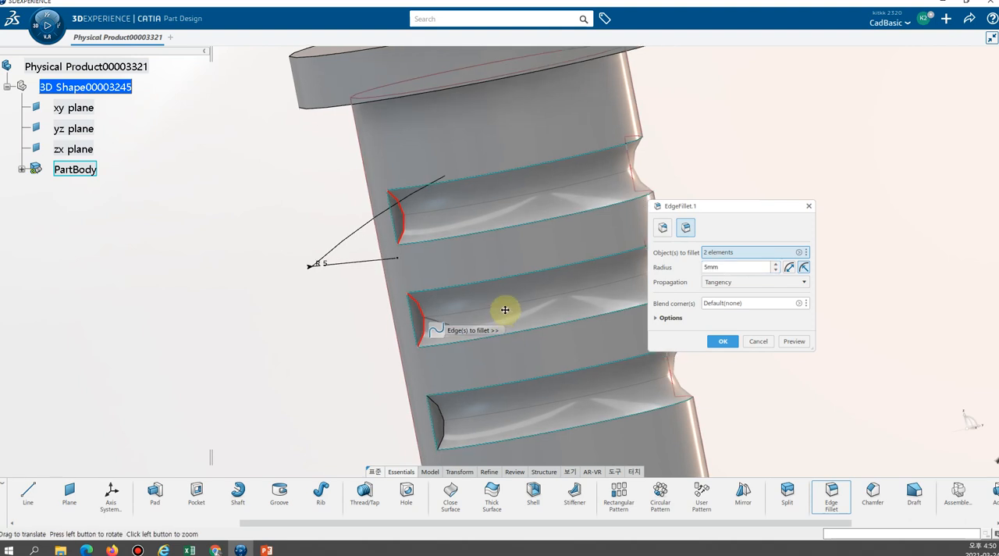
middle_drag(504, 310, 445, 334)
click(430, 352)
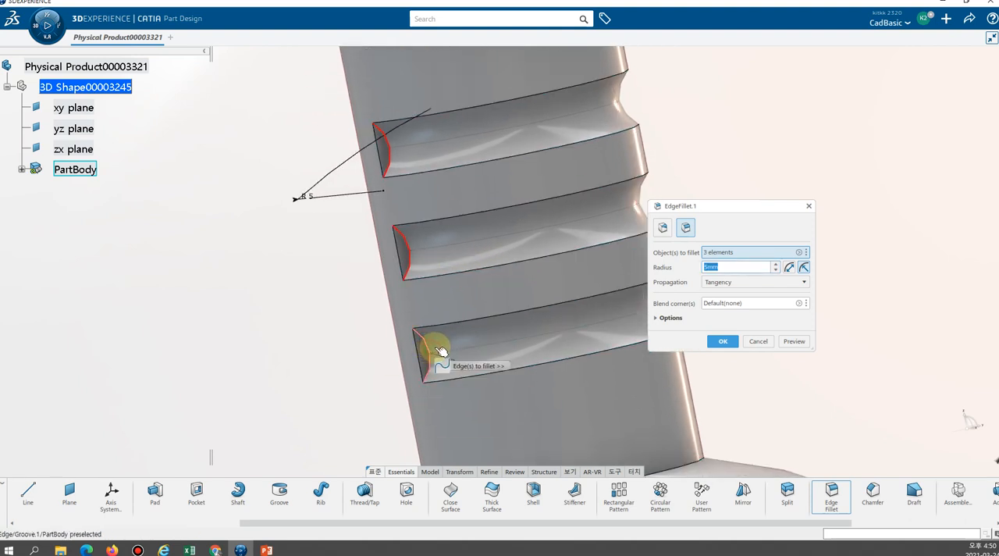
Add the inner edges at the opposite ends of the three neck grooves to the fillet selection.
middle_drag(508, 330, 533, 363)
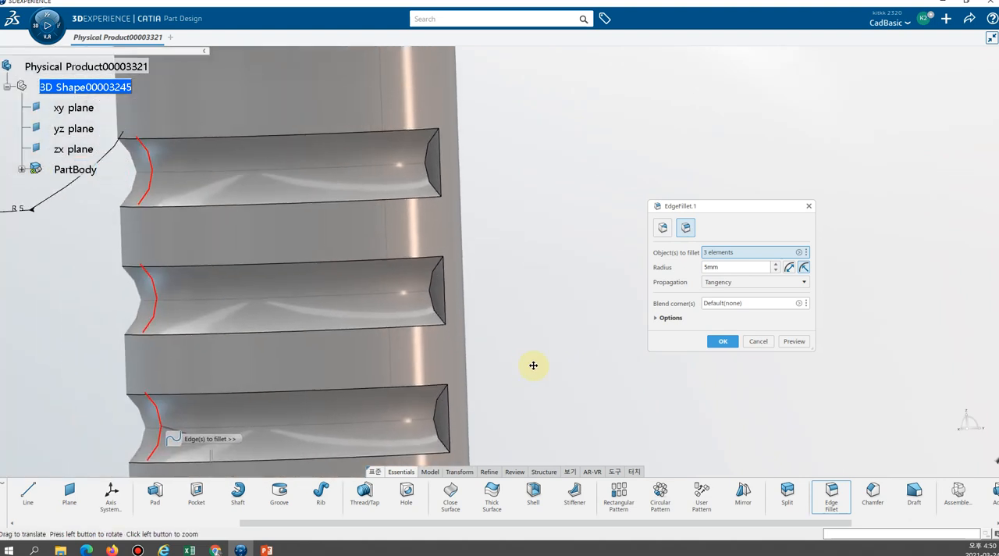
click(458, 173)
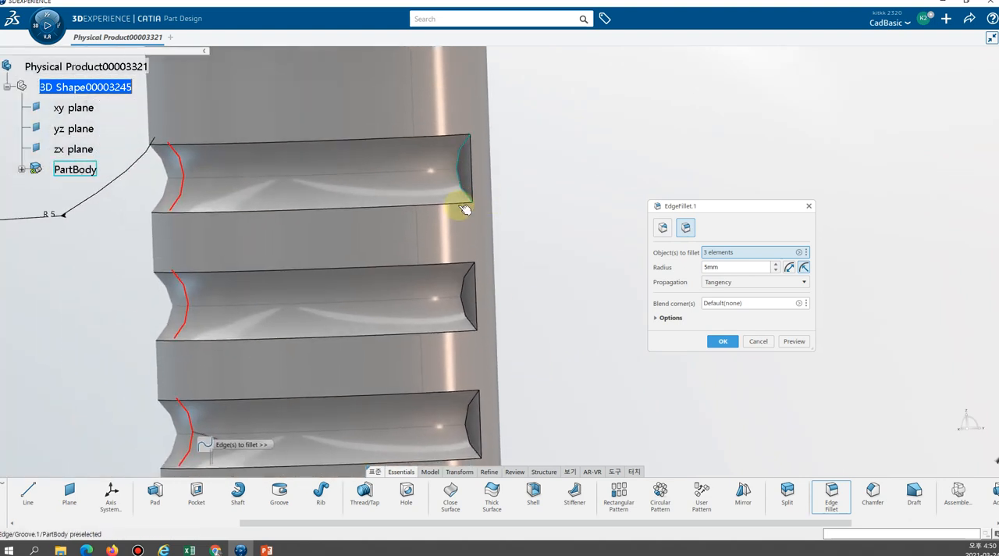
click(466, 294)
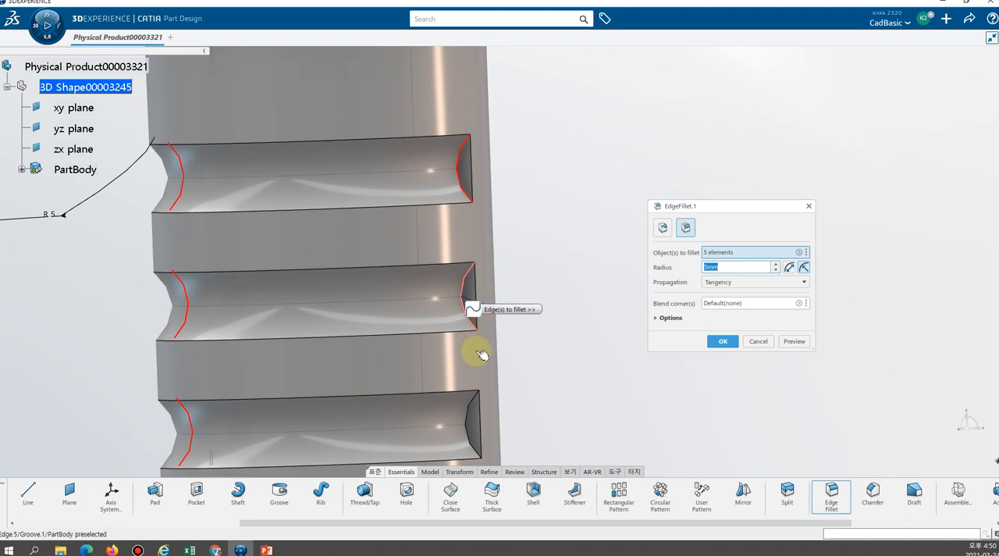
click(469, 414)
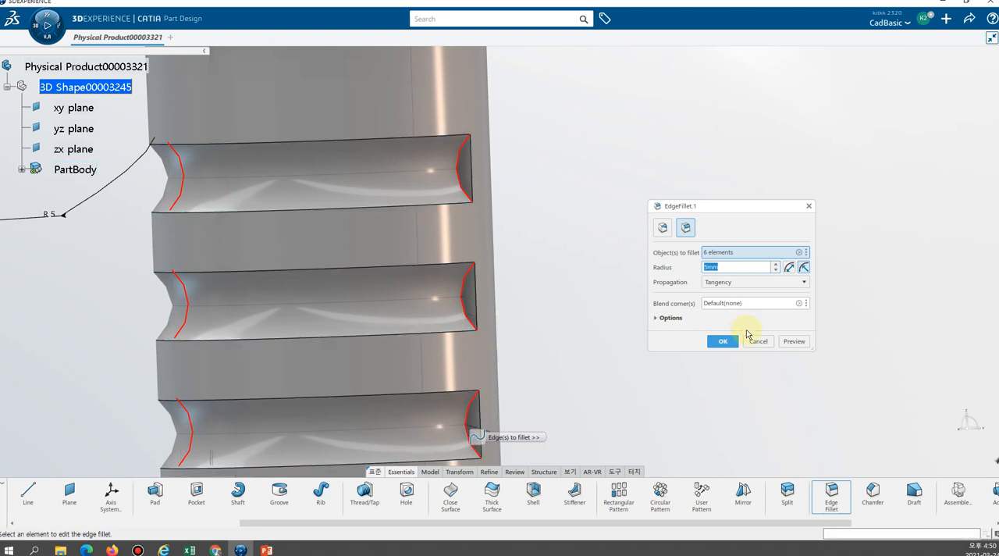
Try to apply the groove-end fillet with a 5 mm radius, declining to add a keep edge.
click(725, 344)
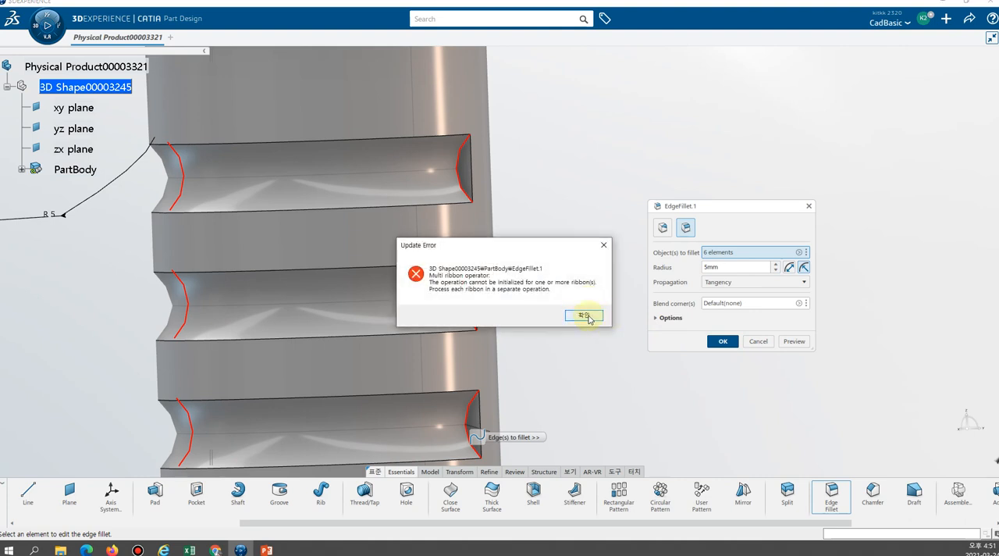
click(587, 315)
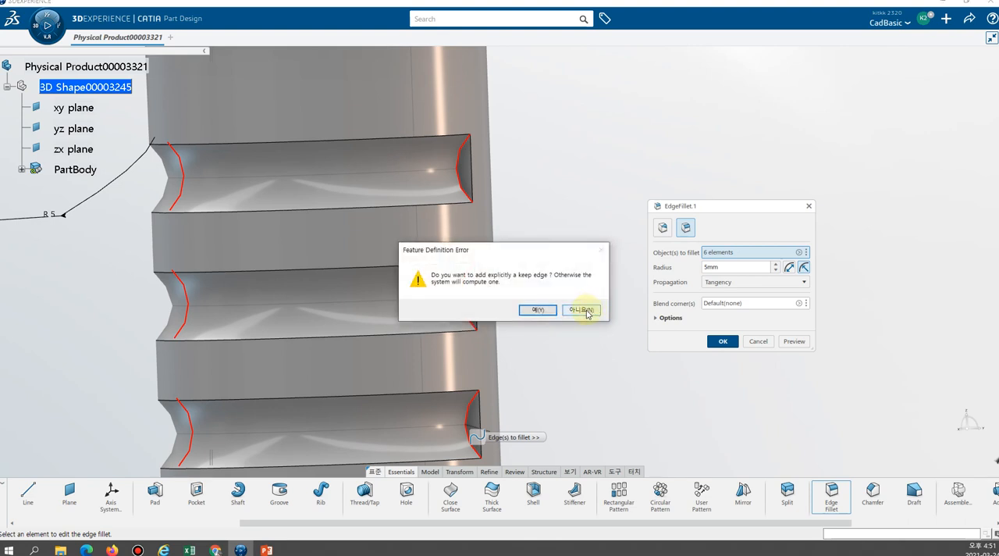
click(588, 313)
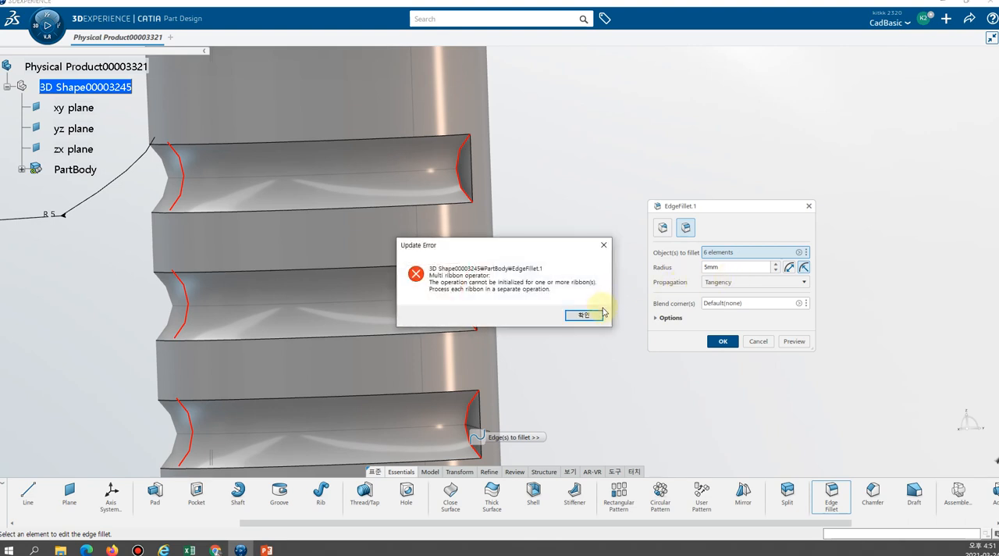
click(592, 314)
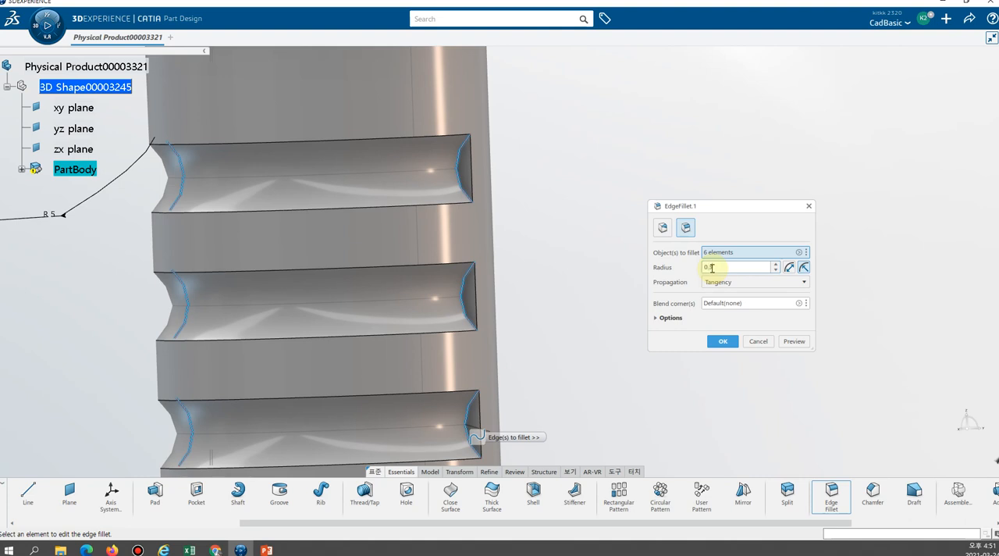
Fillet the six groove-end edges with a 0.3 mm radius and dismiss the warnings list.
click(721, 345)
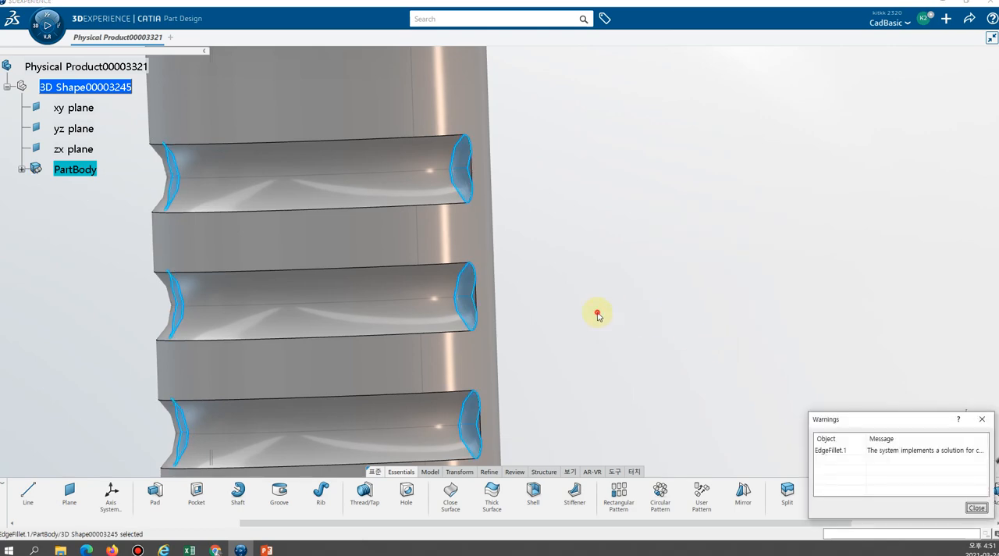
mouse_move(545, 299)
middle_down()
mouse_move(539, 291)
mouse_move(718, 309)
mouse_move(685, 265)
mouse_move(635, 263)
mouse_move(554, 282)
middle_up()
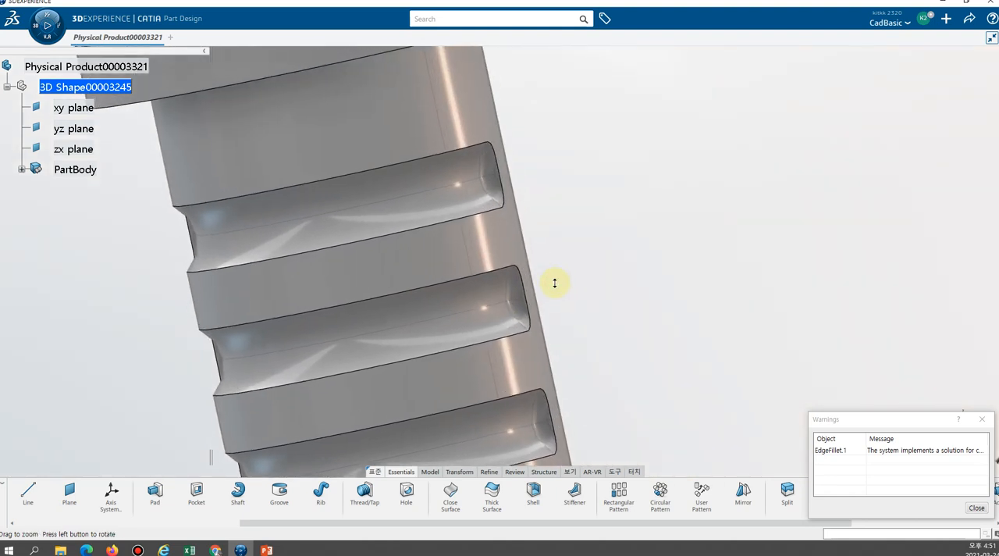
click(976, 507)
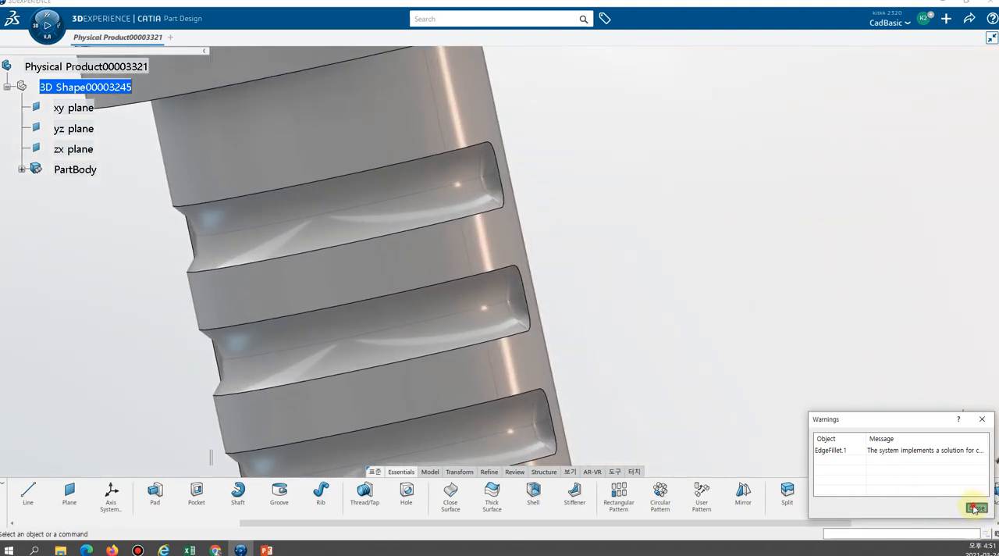
middle_drag(581, 351, 323, 260)
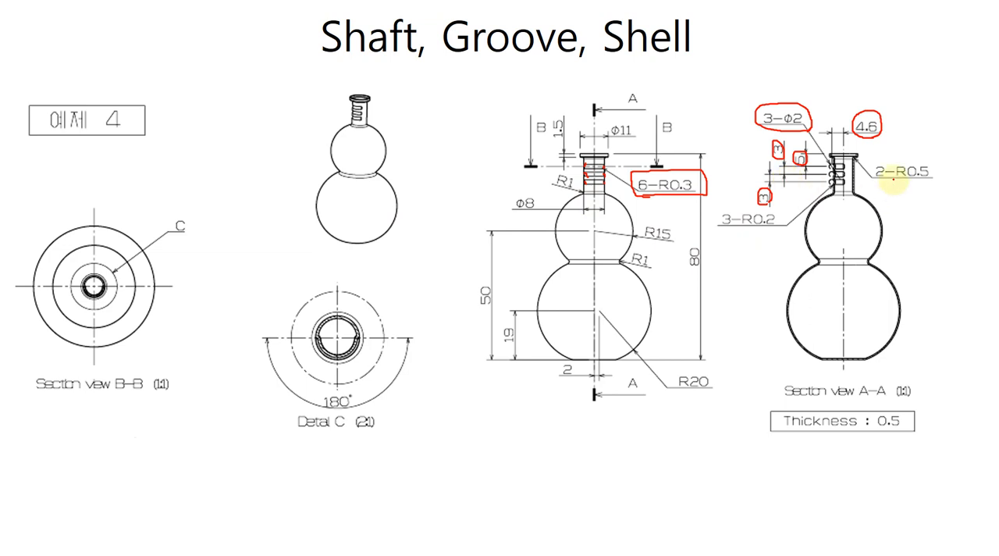
Mark the drawing's 2-R0.5 callout, and fillet the lip's lower outer edge and its junction with the neck at 0.5 mm.
mouse_move(873, 181)
mouse_down()
mouse_move(943, 178)
mouse_move(955, 149)
mouse_move(872, 153)
mouse_move(874, 183)
mouse_up()
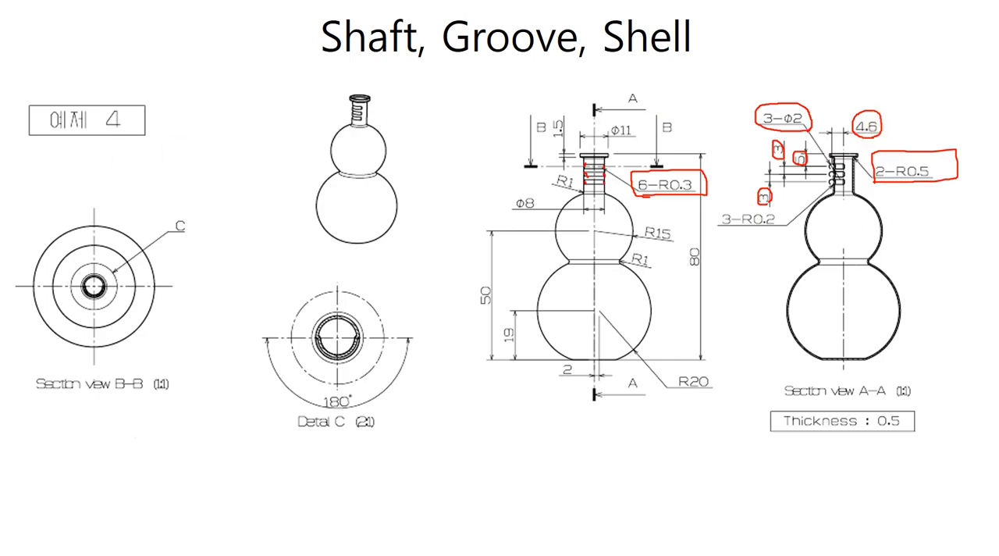
key(alt+Tab)
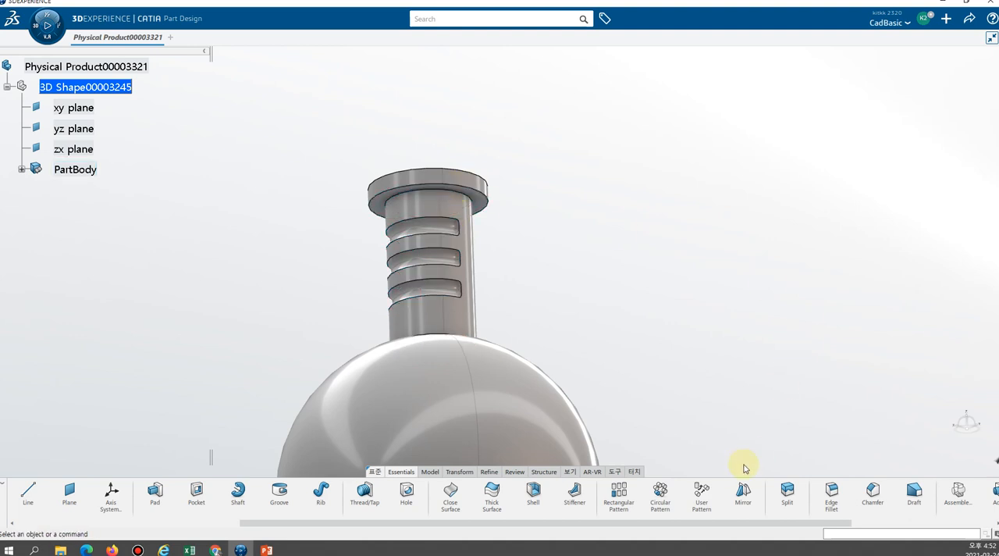
click(830, 494)
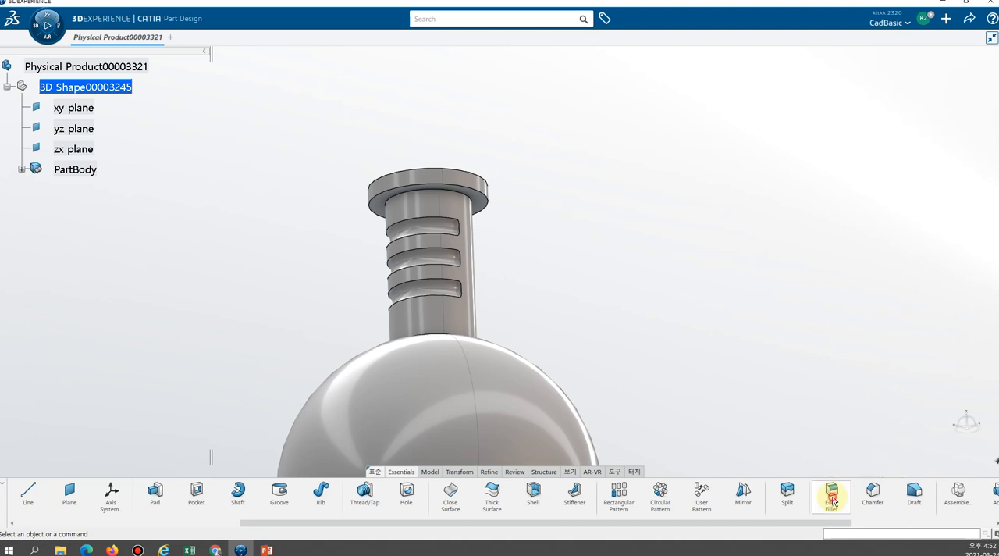
click(451, 193)
click(467, 194)
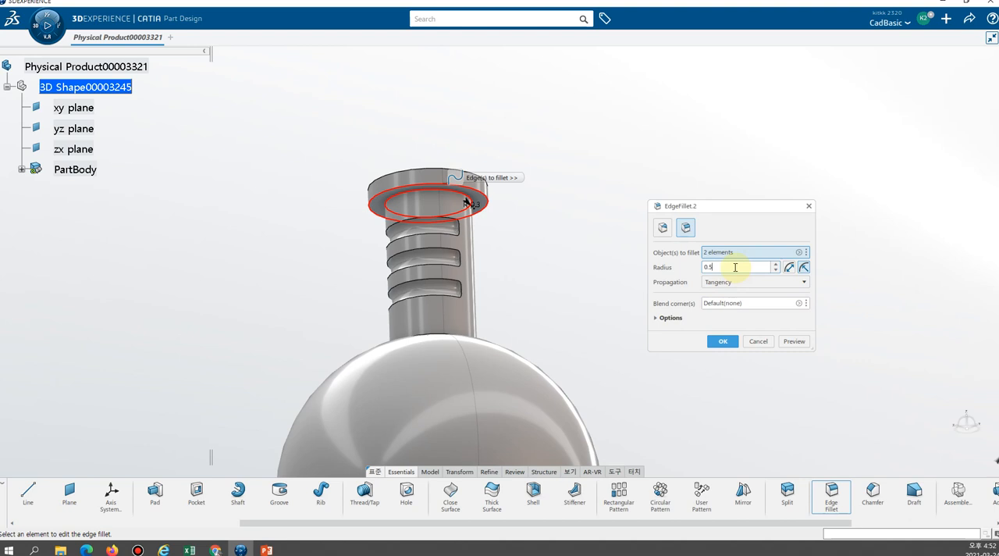
key(Return)
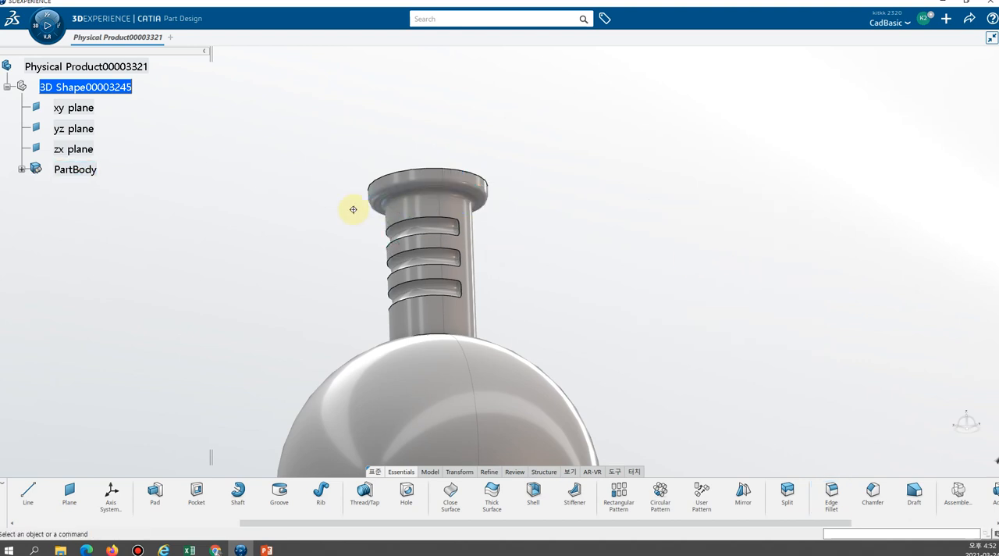
middle_drag(353, 209, 526, 245)
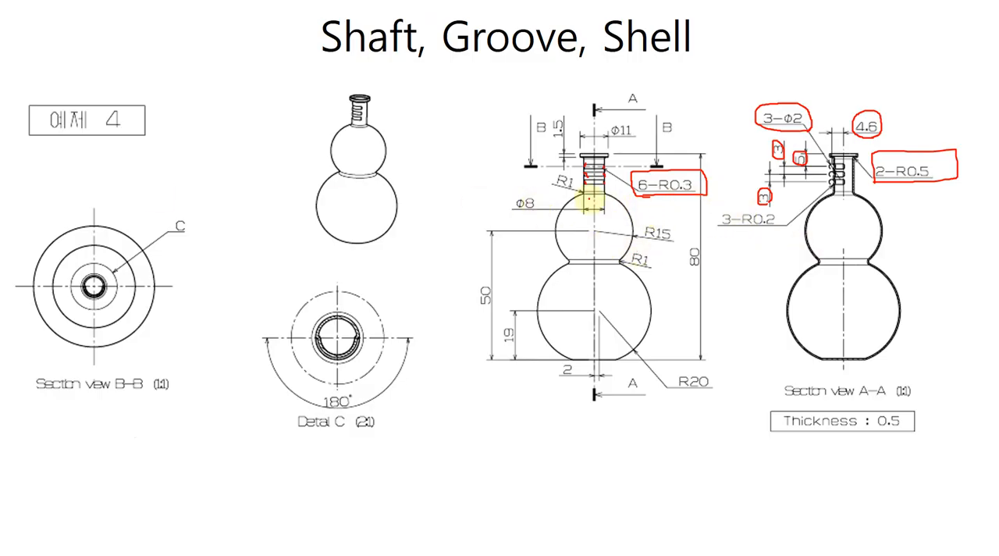
Mark the two R1 callouts and their edges on the reference drawing, and return to the CATIA model.
mouse_move(576, 199)
mouse_down()
mouse_move(556, 175)
mouse_move(573, 169)
mouse_move(581, 193)
mouse_up()
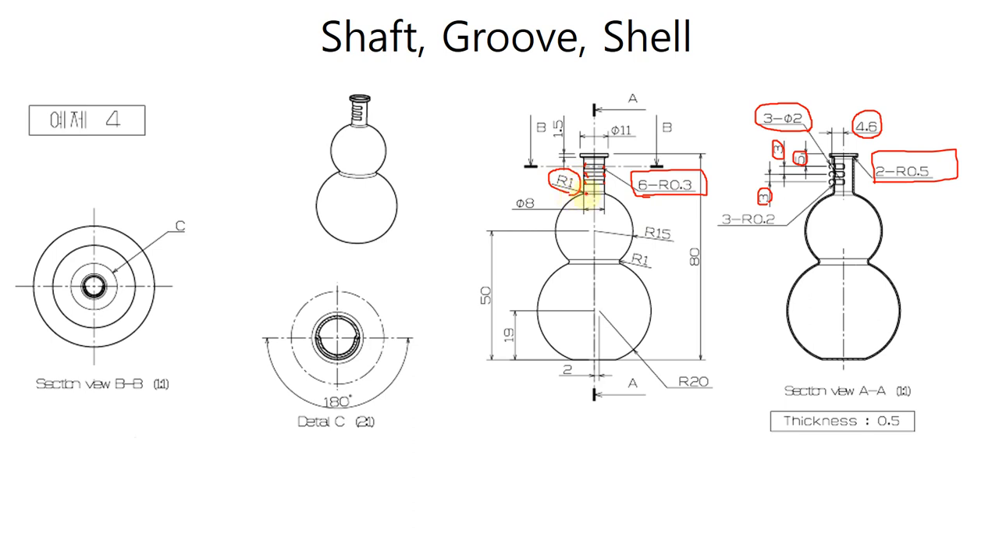
mouse_move(633, 267)
mouse_down()
mouse_move(647, 263)
mouse_move(636, 248)
mouse_move(651, 271)
mouse_move(573, 261)
mouse_up()
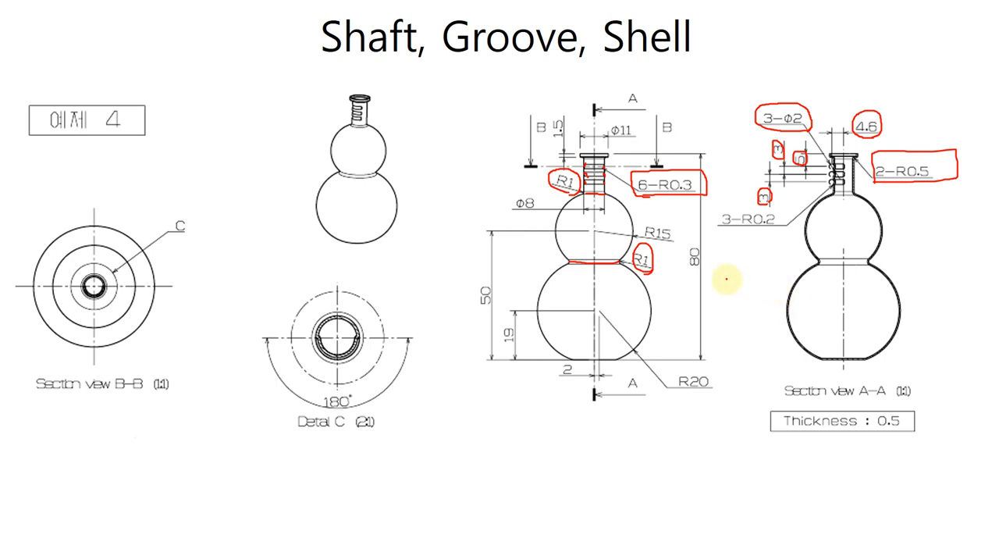
key(alt+Tab)
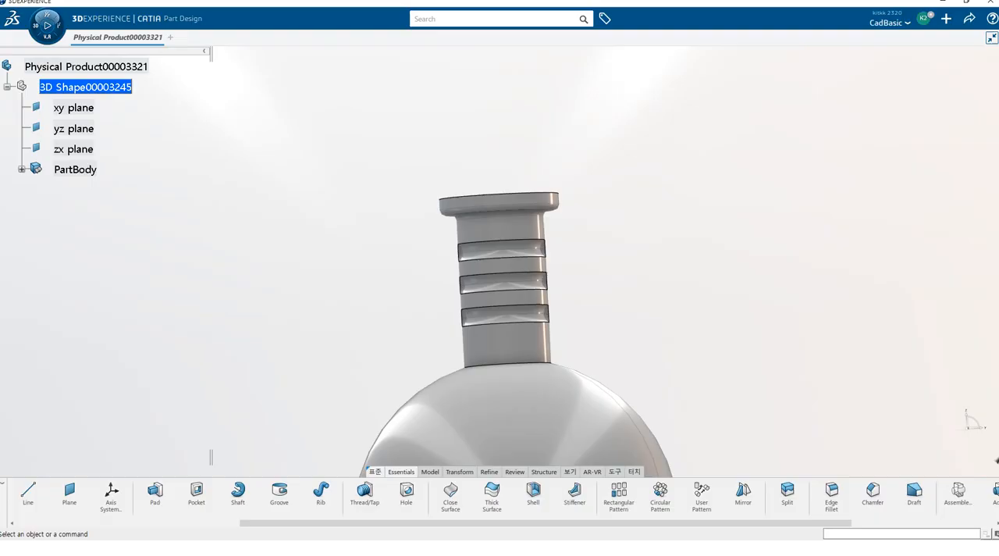
Fillet the neck-to-upper-bulb edge and the edge between the two bulbs with a 1 mm radius.
middle_drag(587, 318, 569, 111)
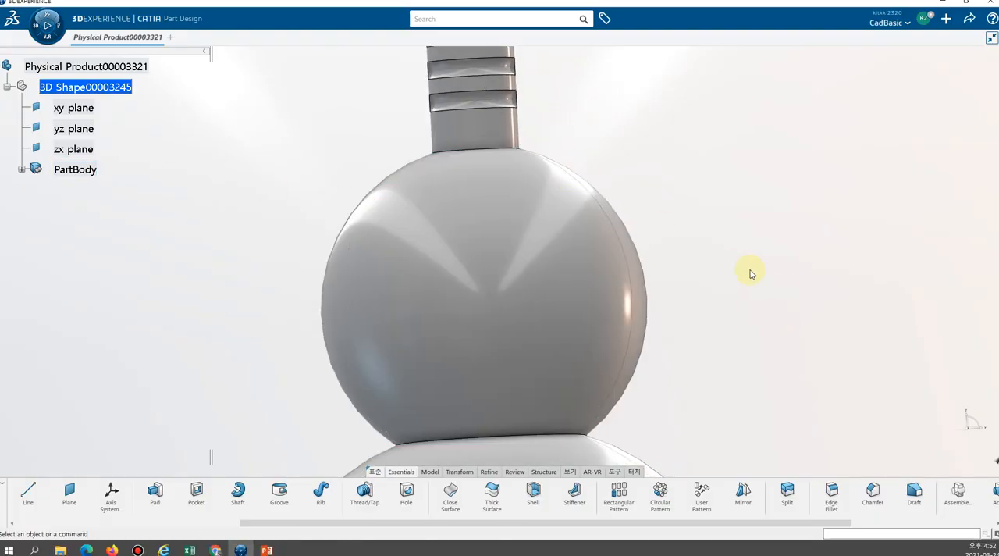
click(829, 496)
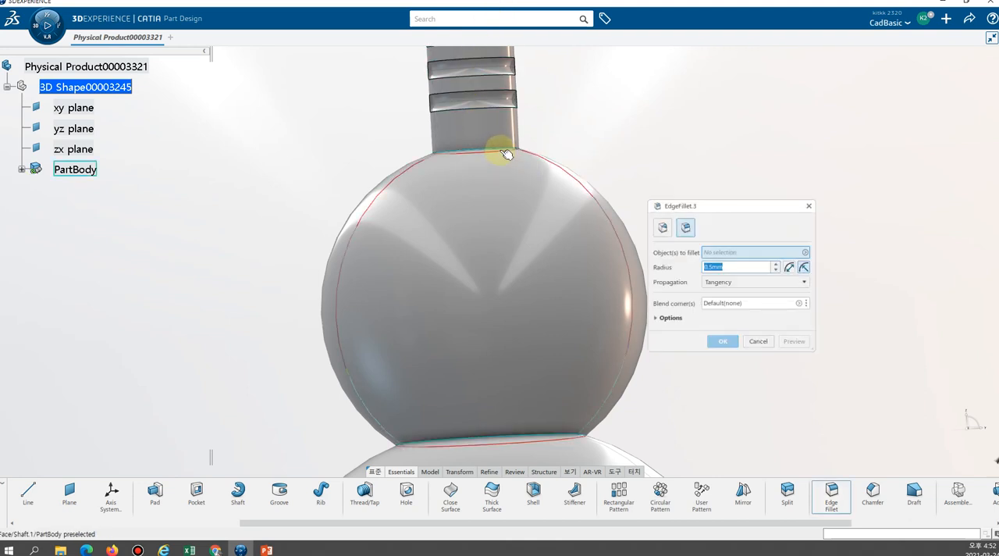
click(506, 150)
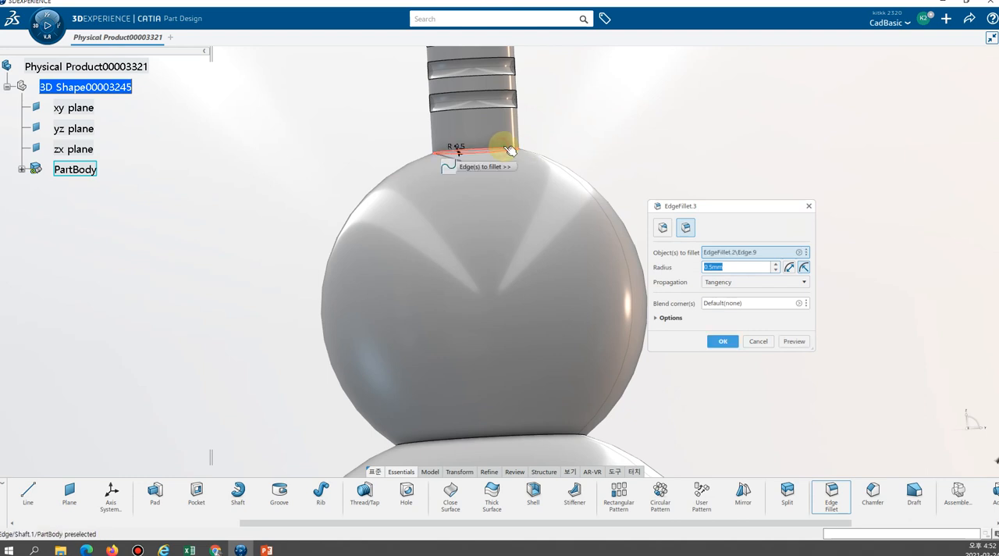
click(555, 437)
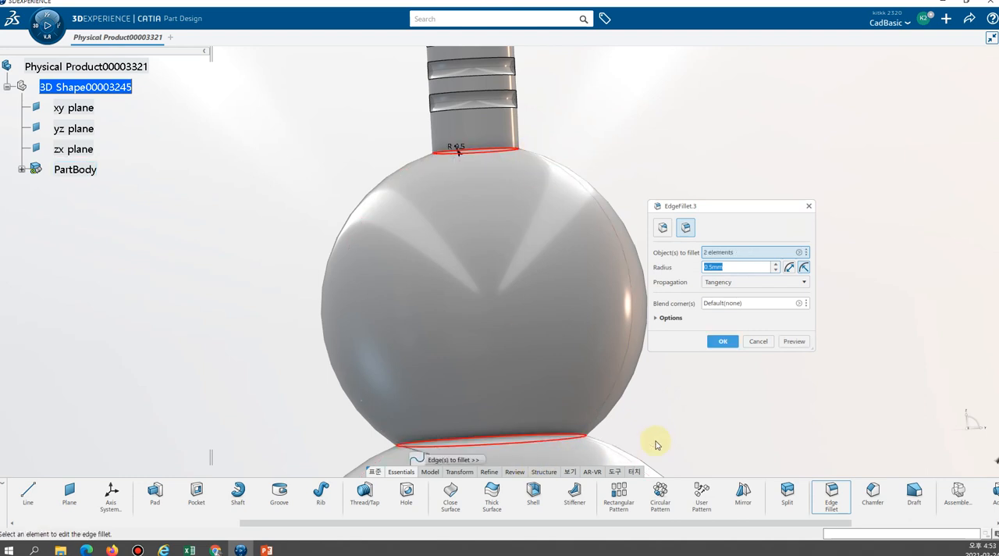
middle_drag(606, 367, 575, 430)
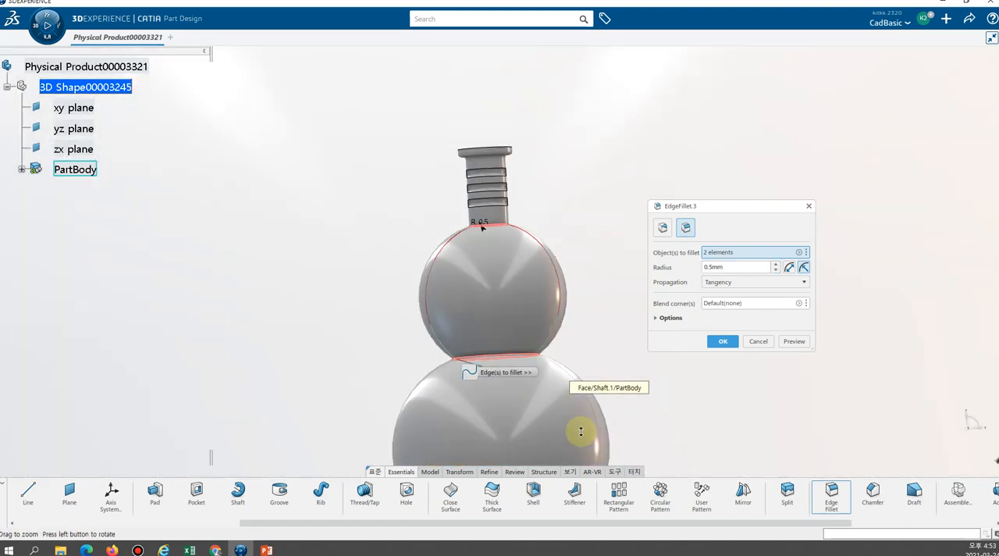
click(726, 266)
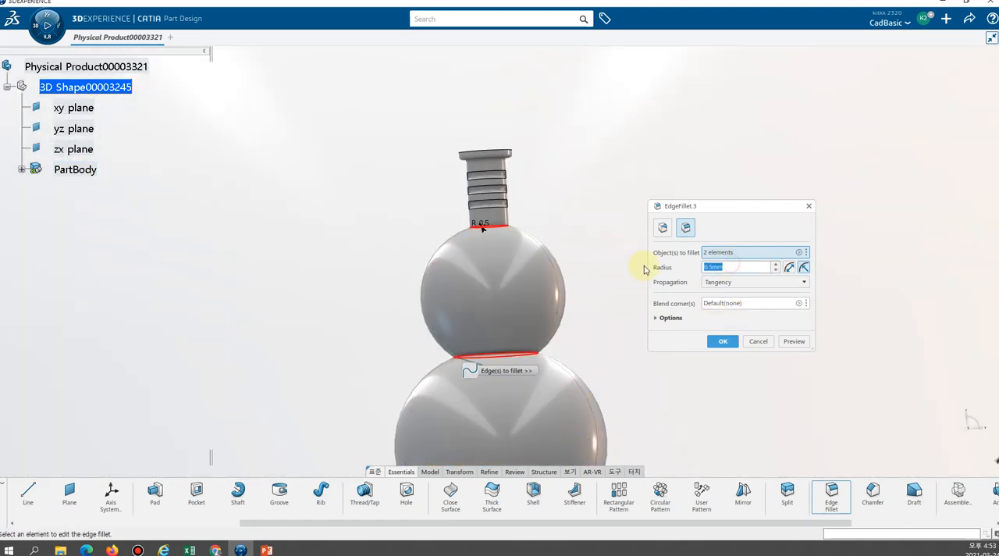
text(1)
click(722, 341)
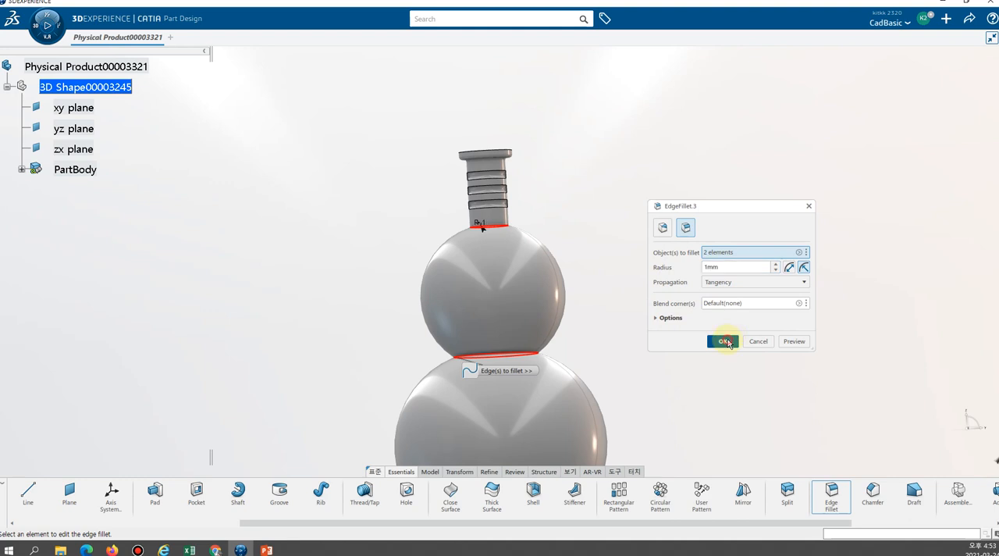
Start the Shell command, mark the "Thickness : 0.5" note on the reference drawing, and return to the CATIA model.
middle_drag(629, 317, 590, 406)
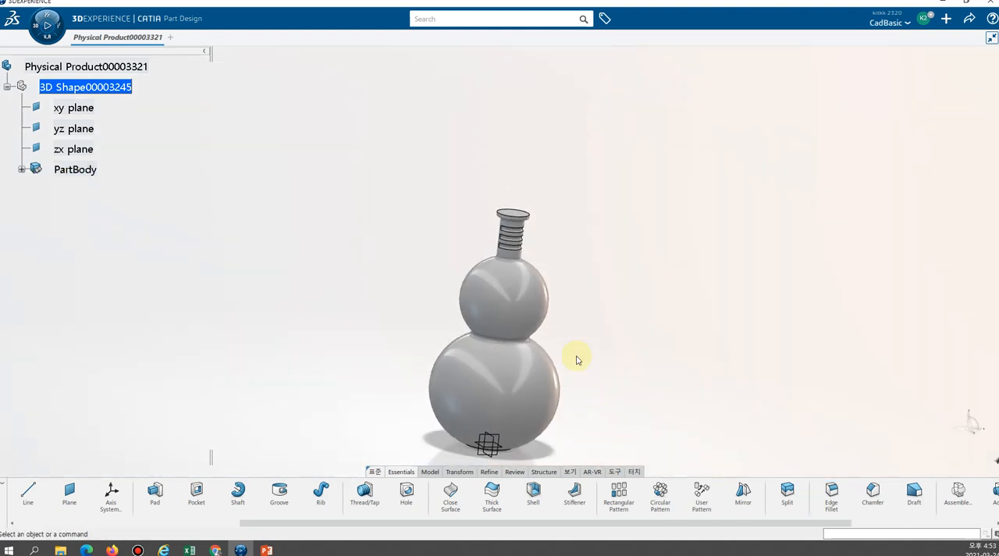
middle_drag(575, 357, 496, 320)
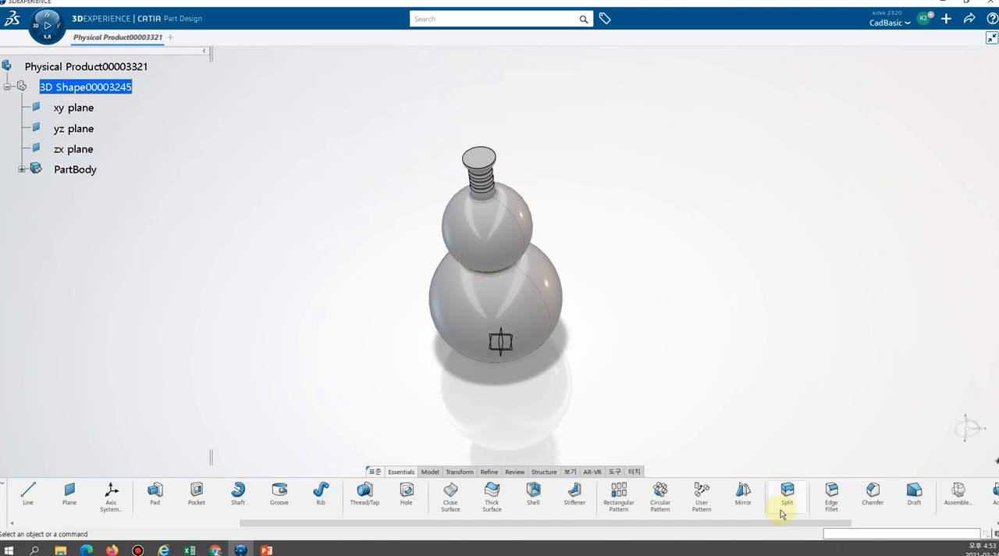
mouse_move(785, 520)
mouse_down()
mouse_move(628, 529)
mouse_move(697, 531)
mouse_up()
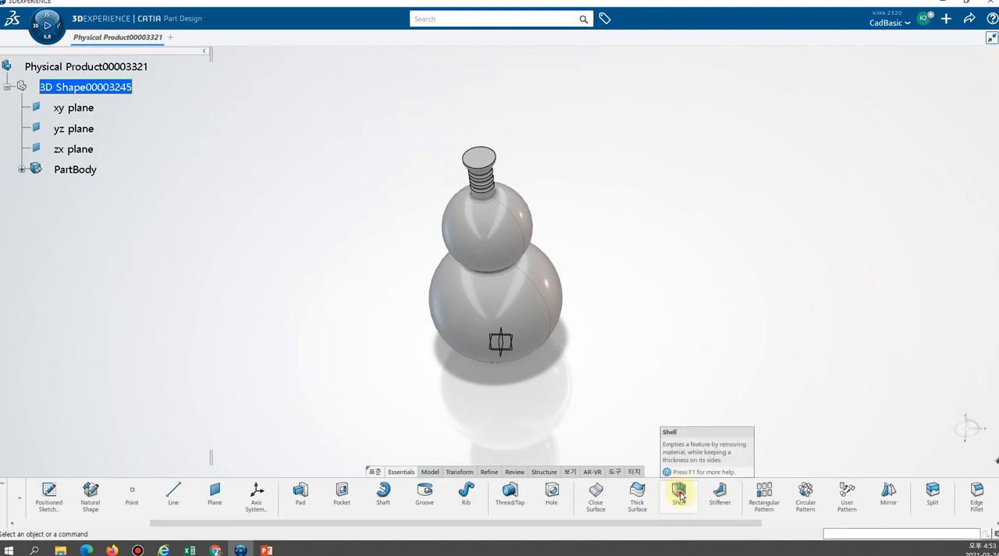
click(678, 493)
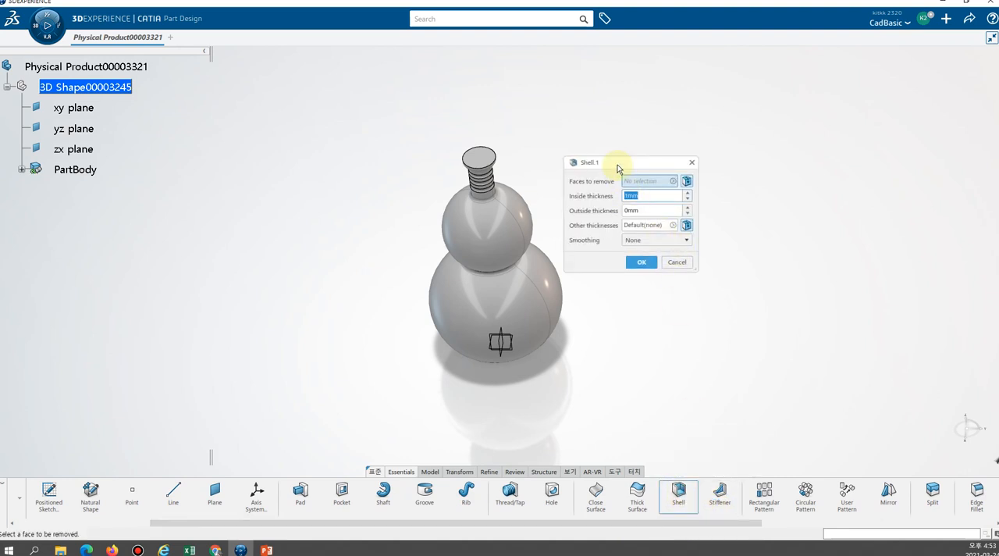
drag(612, 165, 741, 164)
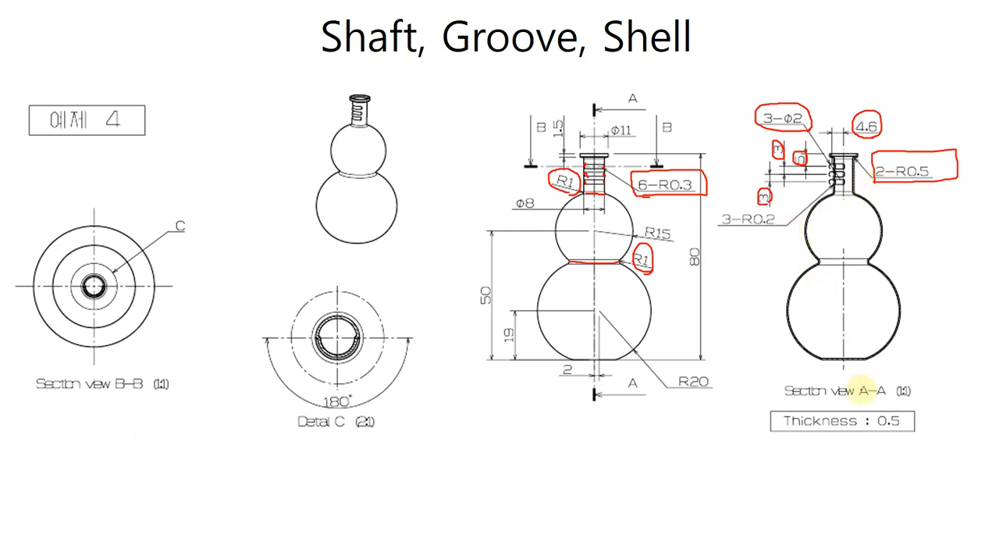
mouse_move(892, 446)
mouse_down()
mouse_move(874, 441)
mouse_move(890, 403)
mouse_move(912, 427)
mouse_move(889, 446)
mouse_up()
drag(787, 439, 910, 439)
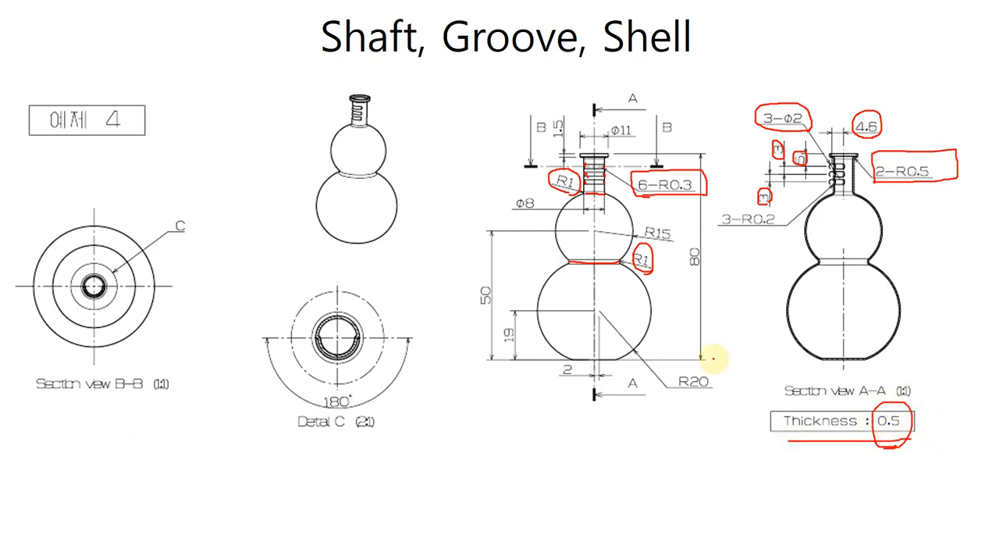
key(alt+Tab)
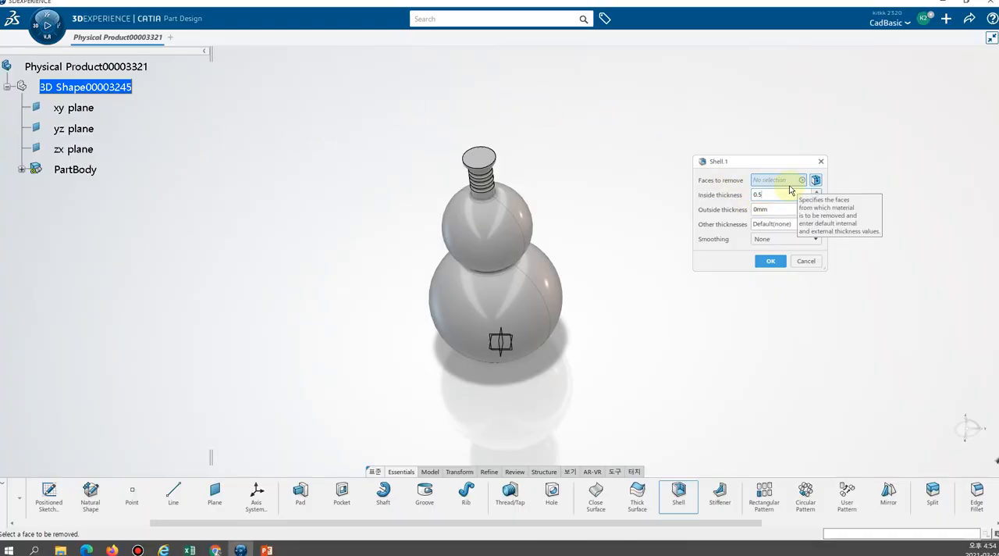
Try twice to shell the bottle with a 0.5 mm inside thickness, removing the lip's top face, and cancel each attempt.
click(482, 159)
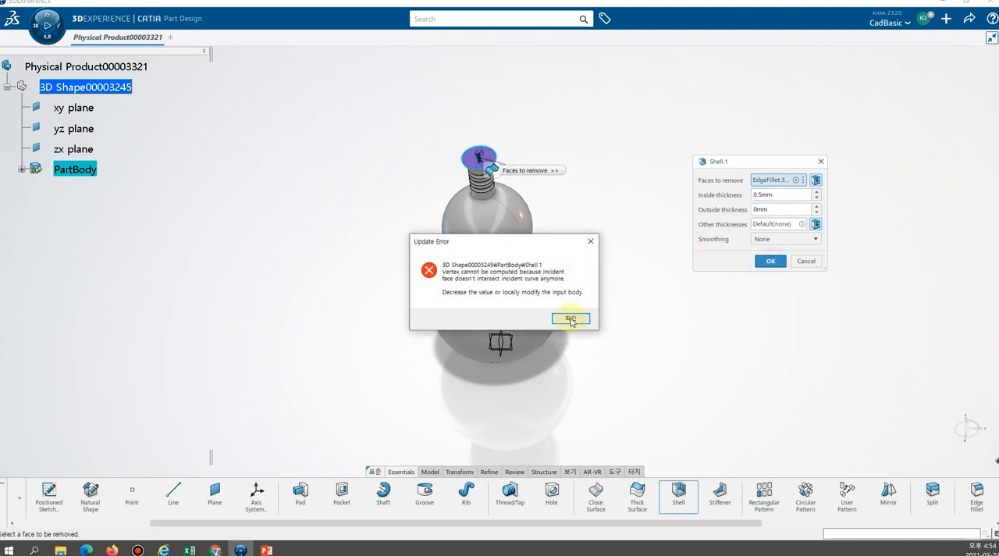
click(571, 320)
click(579, 318)
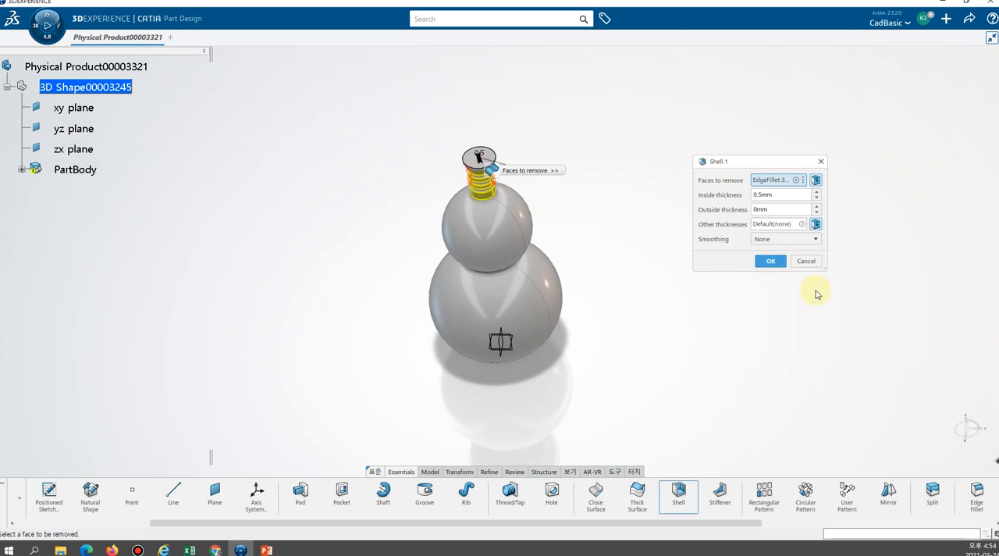
click(805, 263)
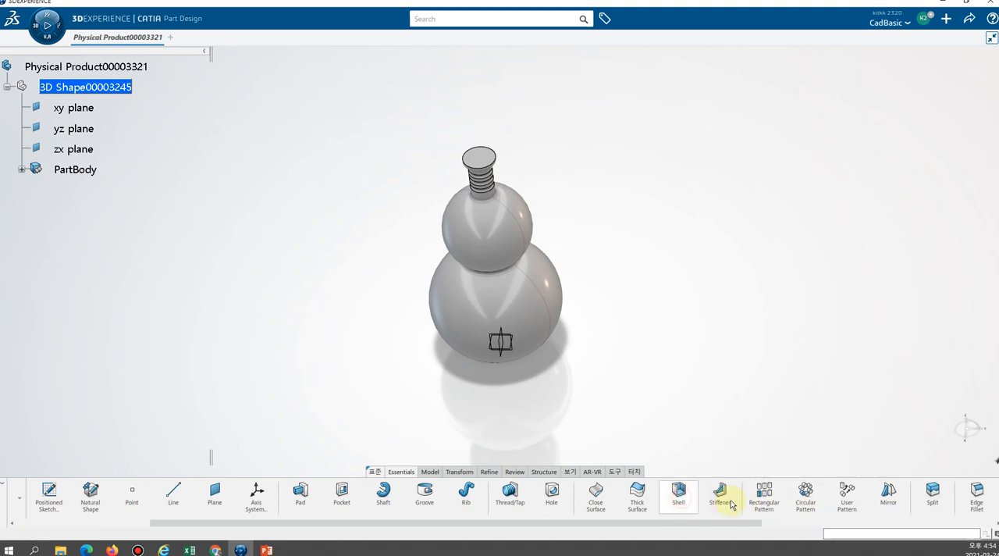
click(678, 492)
click(477, 156)
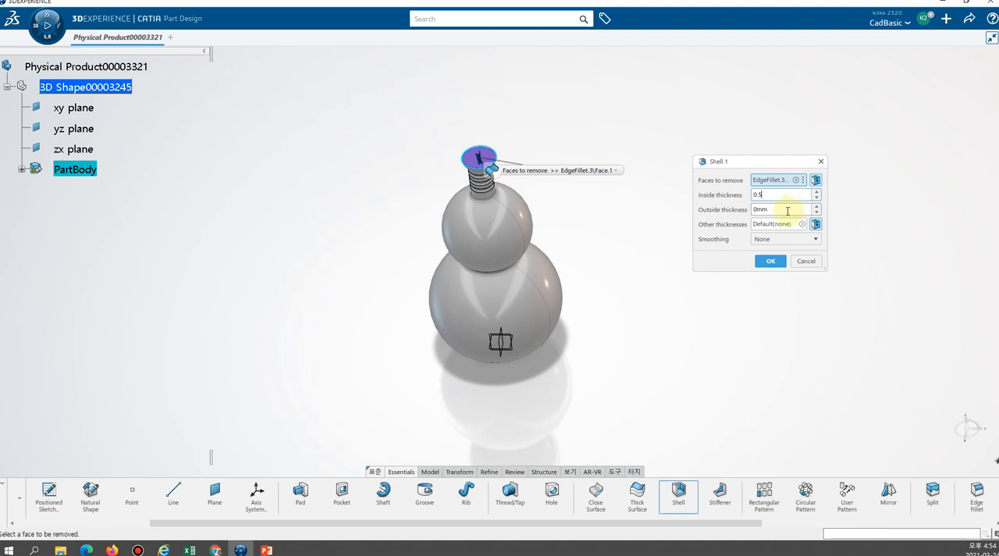
click(773, 261)
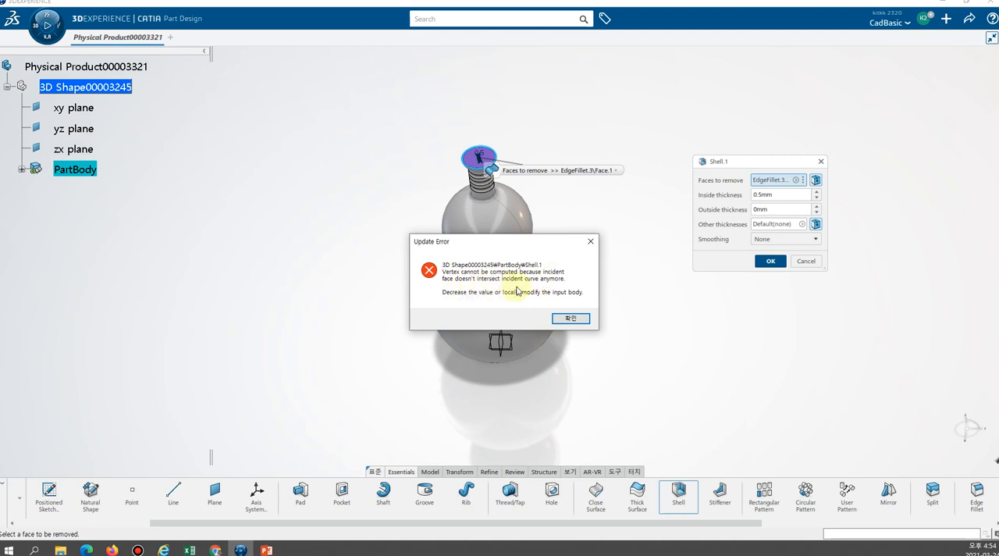
click(574, 317)
click(578, 326)
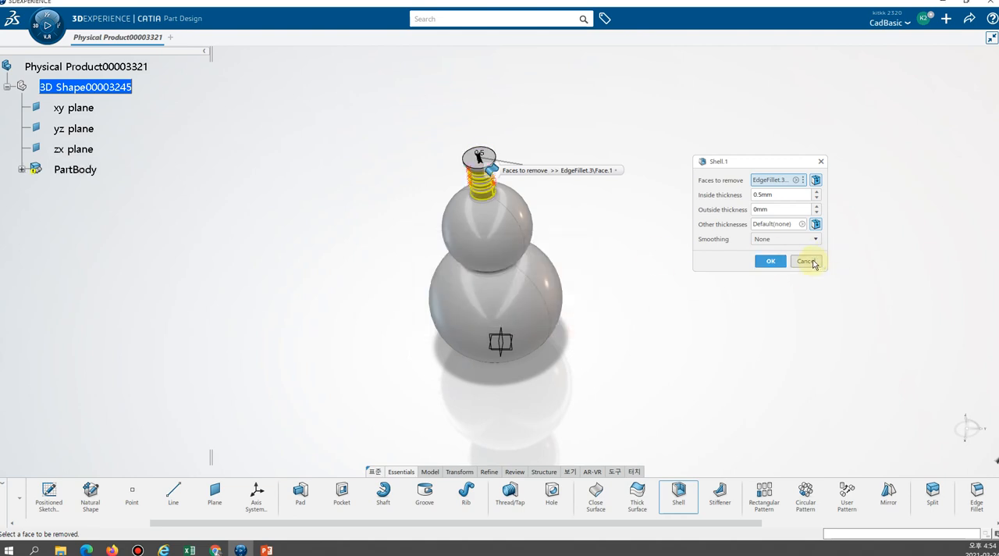
middle_drag(576, 202, 453, 197)
click(809, 259)
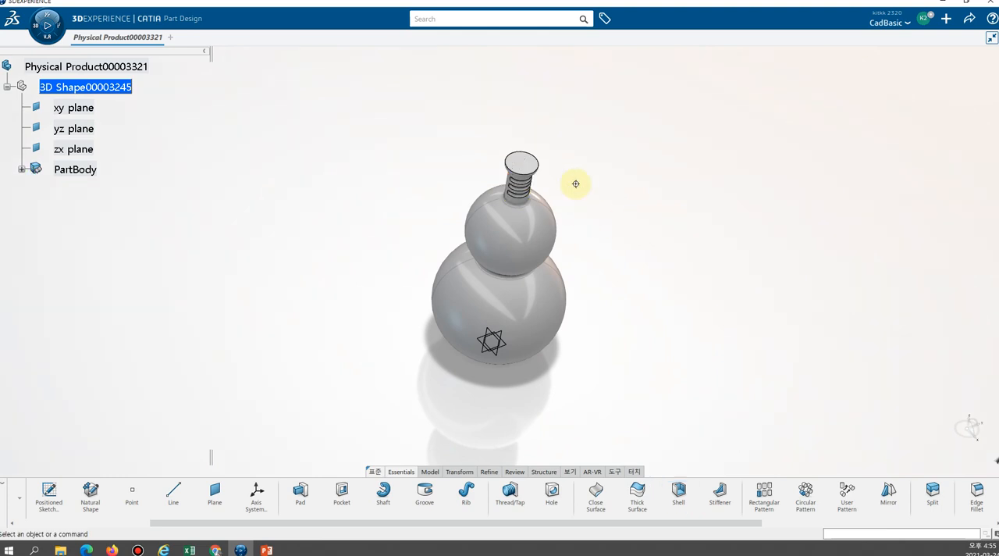
Return from the reference drawing to CATIA and try to shell the bottle with a 1 mm inside thickness, removing the lip's top face.
mouse_move(575, 183)
middle_down()
mouse_move(463, 258)
mouse_move(350, 290)
mouse_move(390, 224)
middle_up()
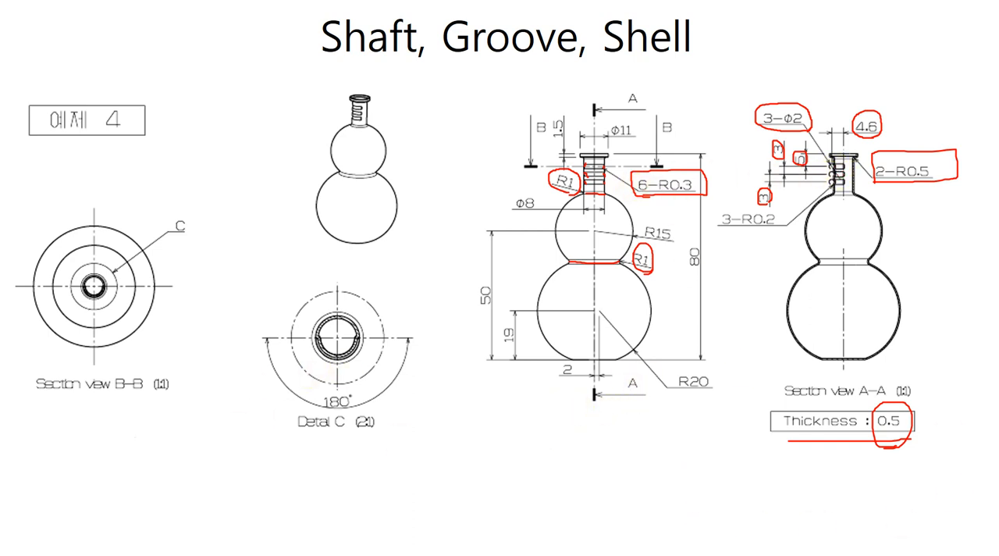
key(alt+Tab)
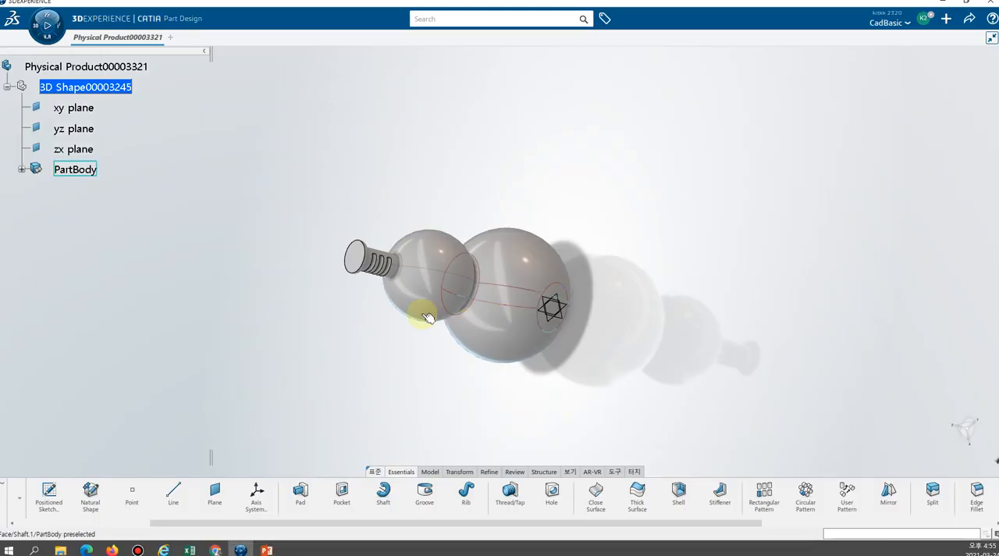
middle_drag(377, 339, 624, 273)
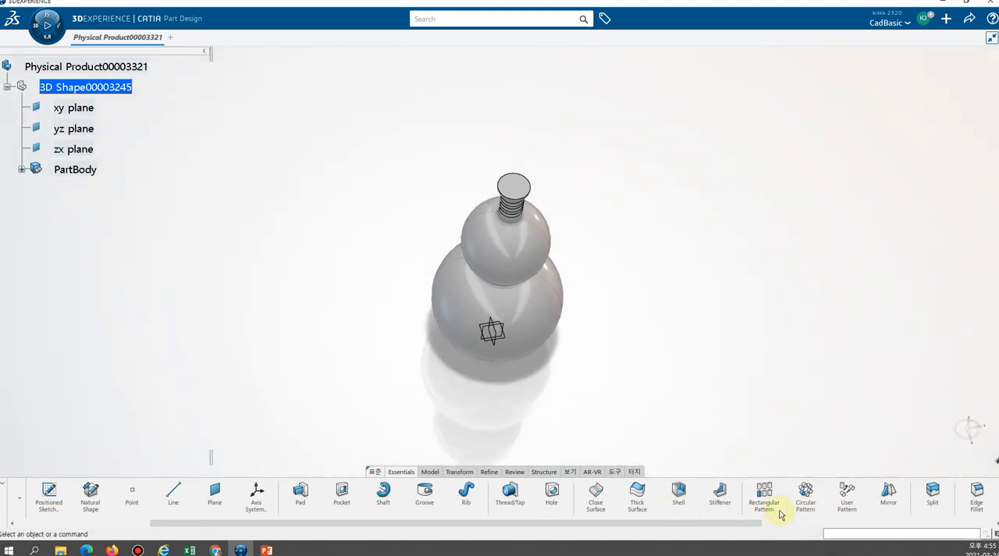
click(672, 491)
click(517, 189)
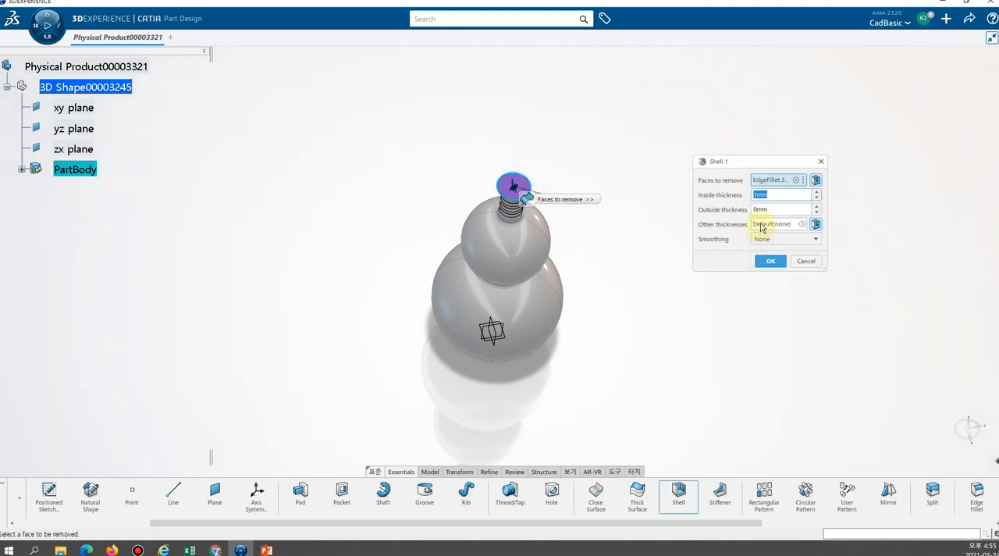
click(769, 261)
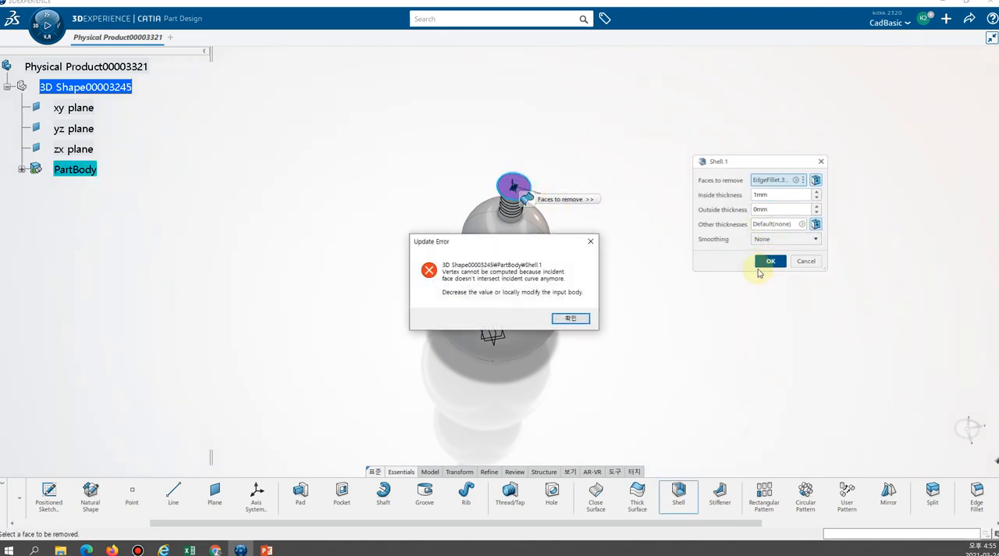
click(569, 319)
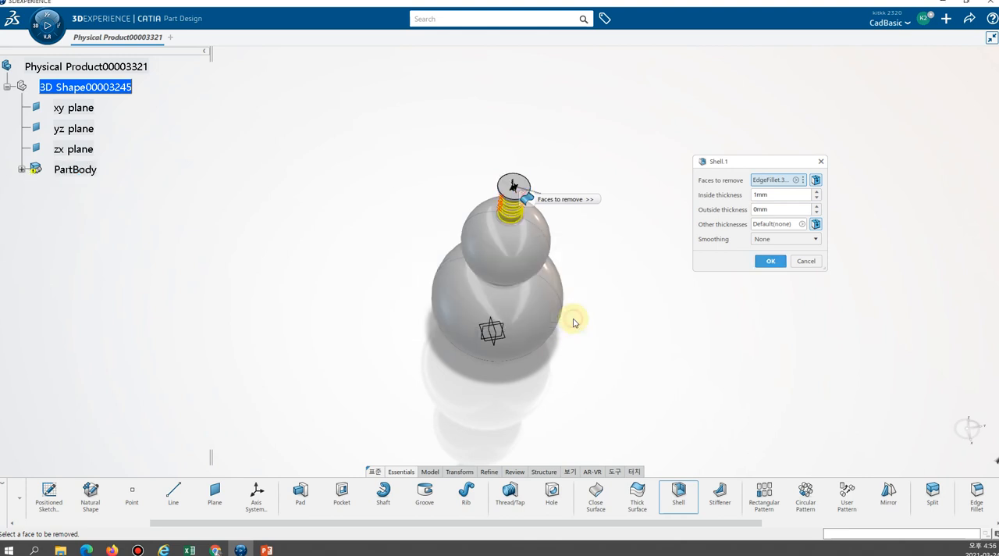
click(757, 262)
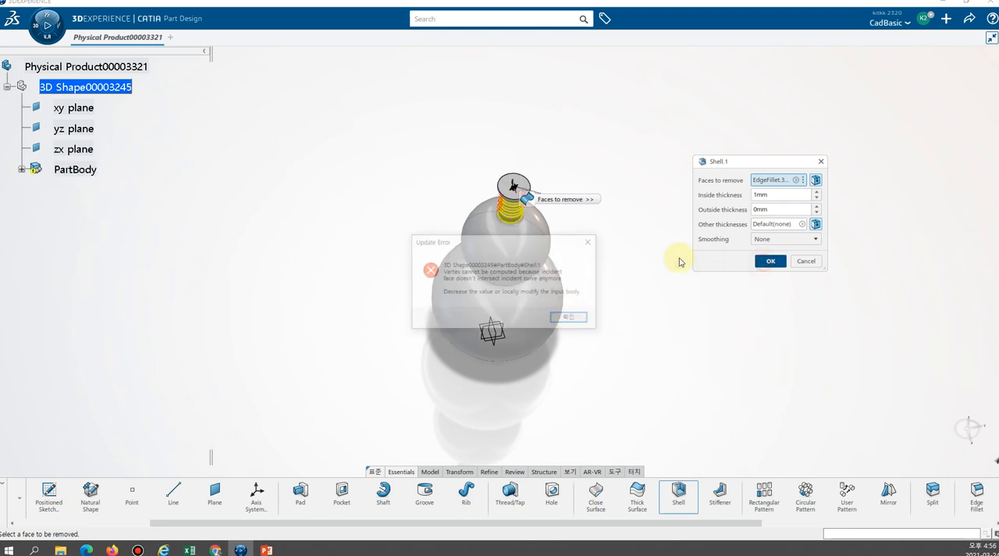
click(569, 316)
click(539, 316)
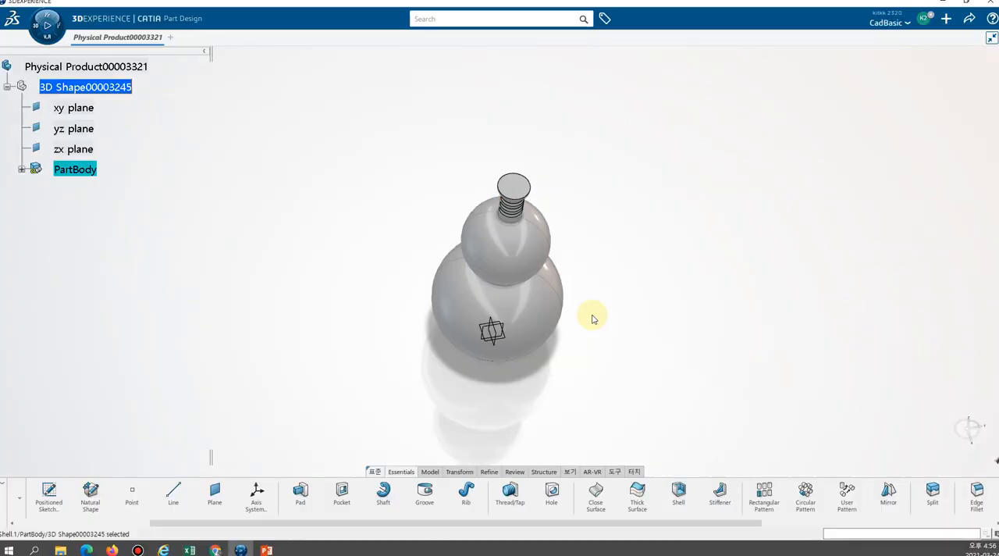
Shell the bottle with a 0.1 mm inside thickness, removing the lip's top face.
middle_drag(595, 266, 611, 332)
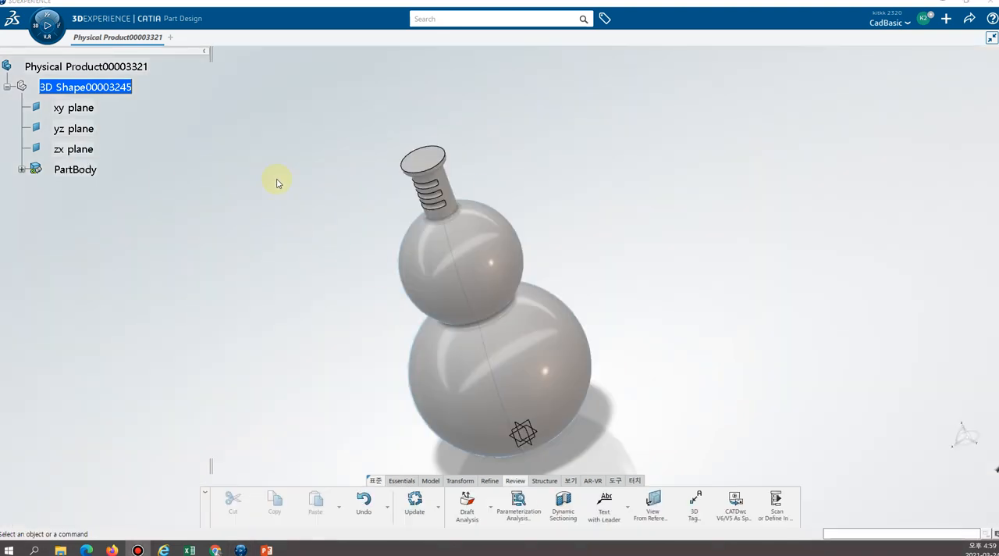
middle_drag(347, 274, 439, 250)
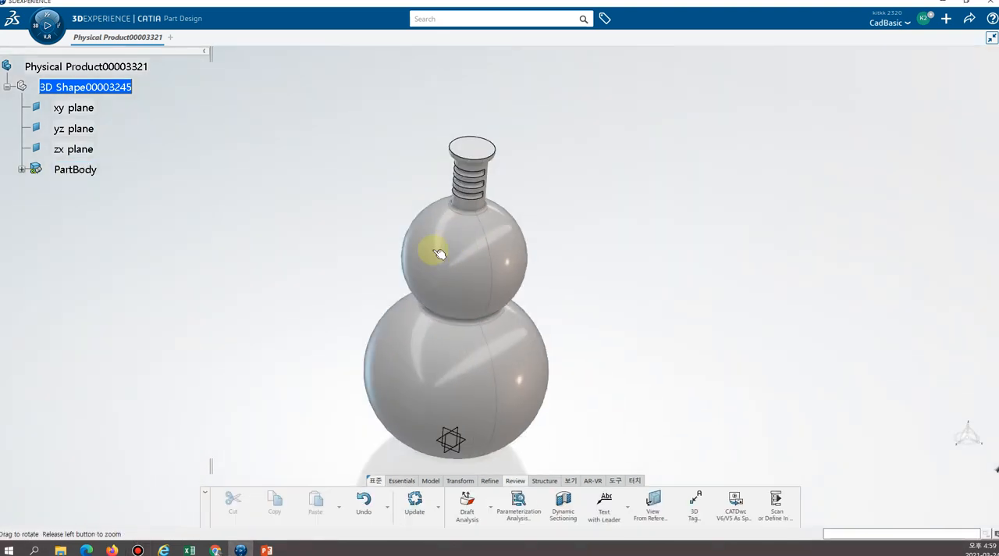
click(402, 481)
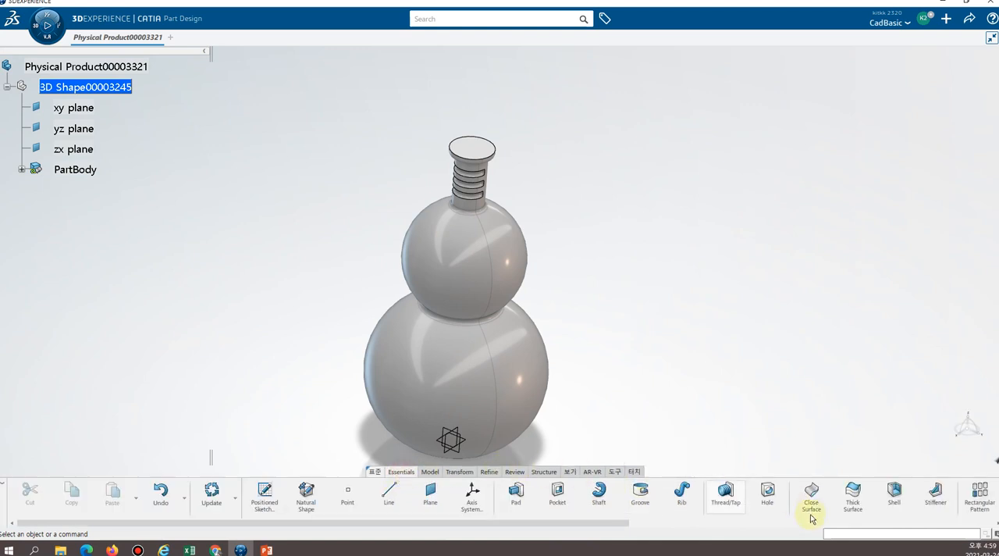
drag(606, 520, 695, 522)
click(751, 498)
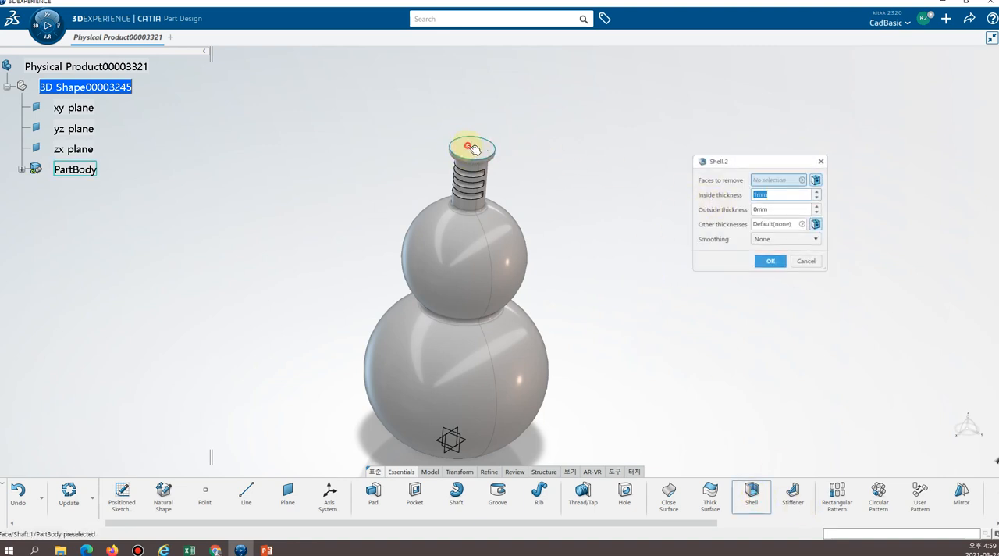
click(473, 148)
double_click(791, 195)
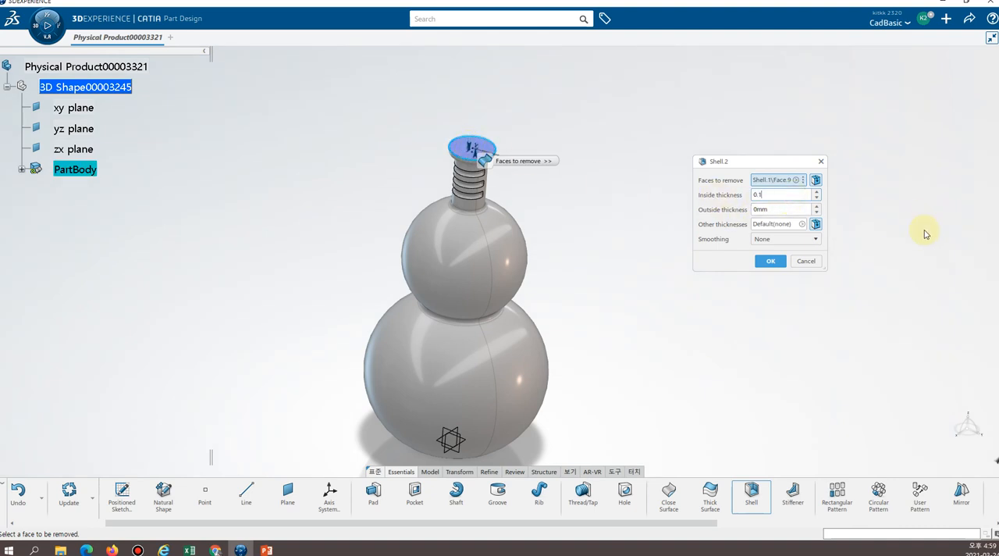
click(769, 261)
click(769, 261)
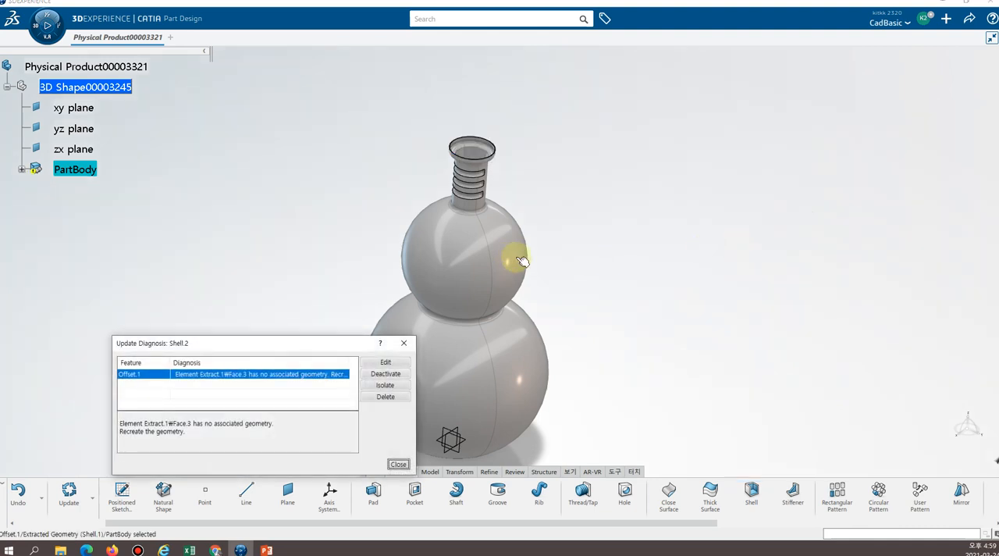
Close the shell's update diagnosis and examine the shelled bottle from several sides.
click(398, 465)
middle_drag(555, 185, 426, 189)
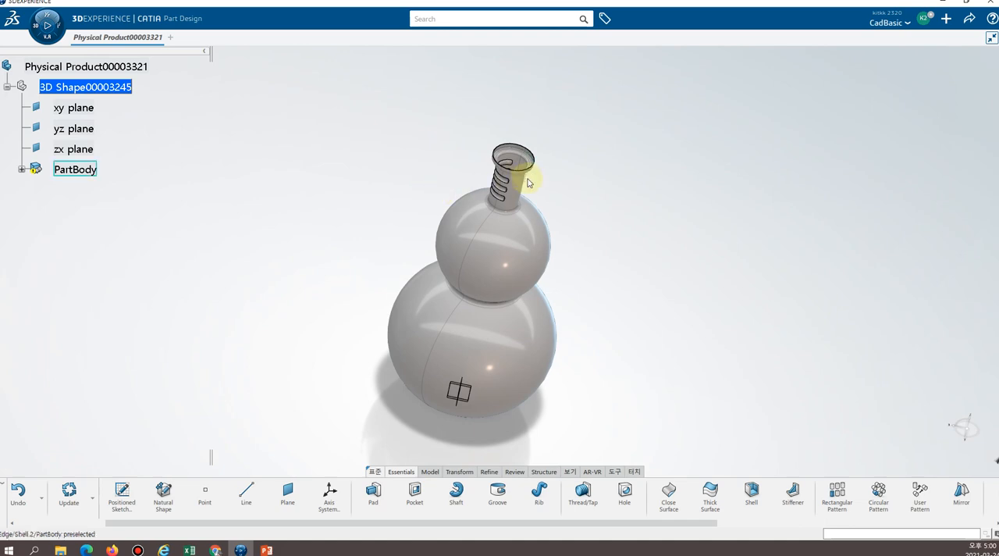
middle_drag(358, 228, 604, 222)
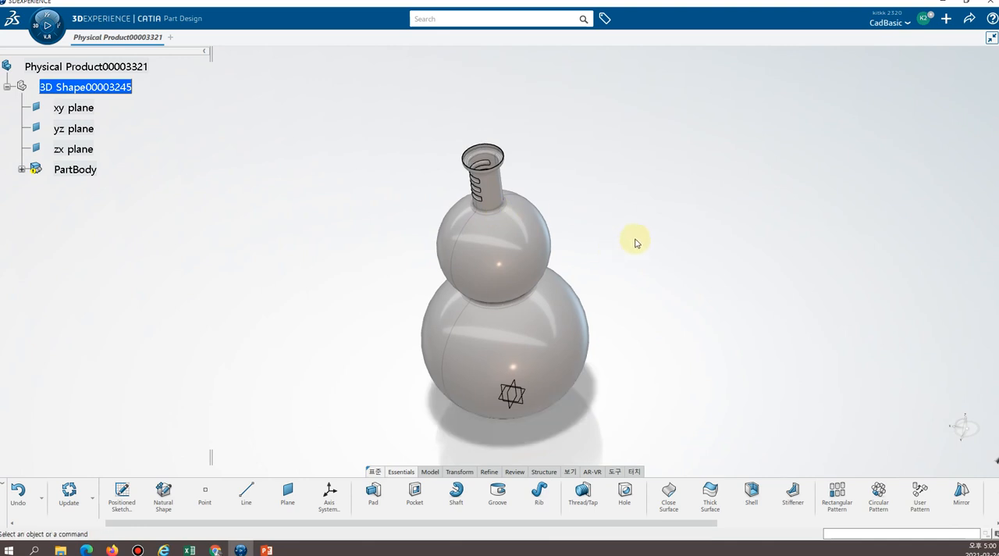
middle_drag(610, 241, 426, 274)
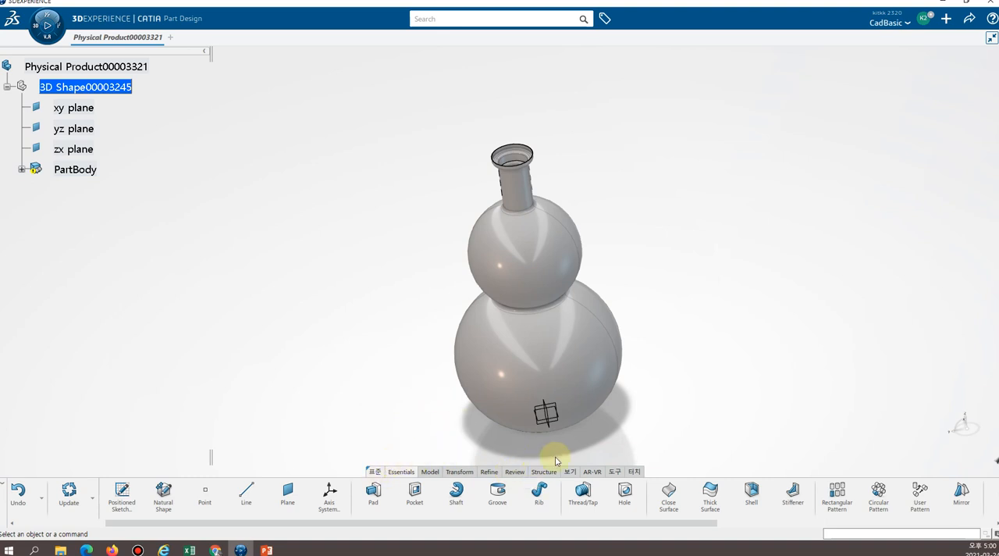
Start Dynamic Sectioning and cut the bottle with a horizontal plane, raising it from the base to the upper bulb.
click(514, 472)
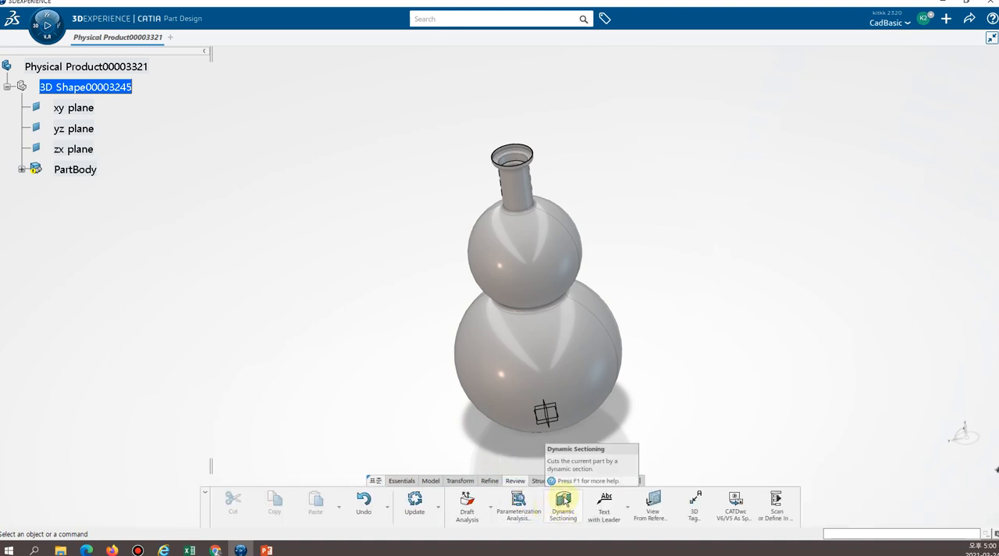
click(563, 507)
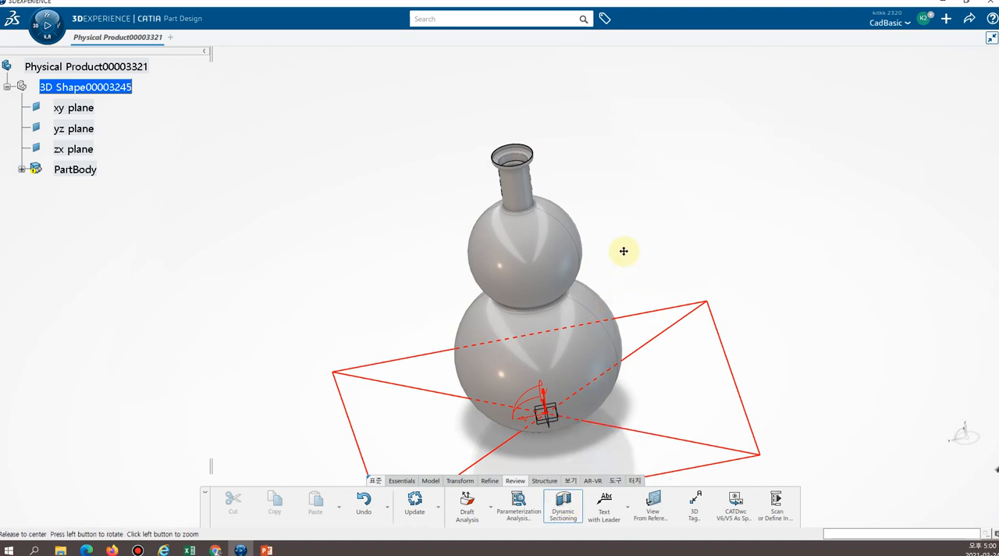
middle_drag(624, 251, 591, 233)
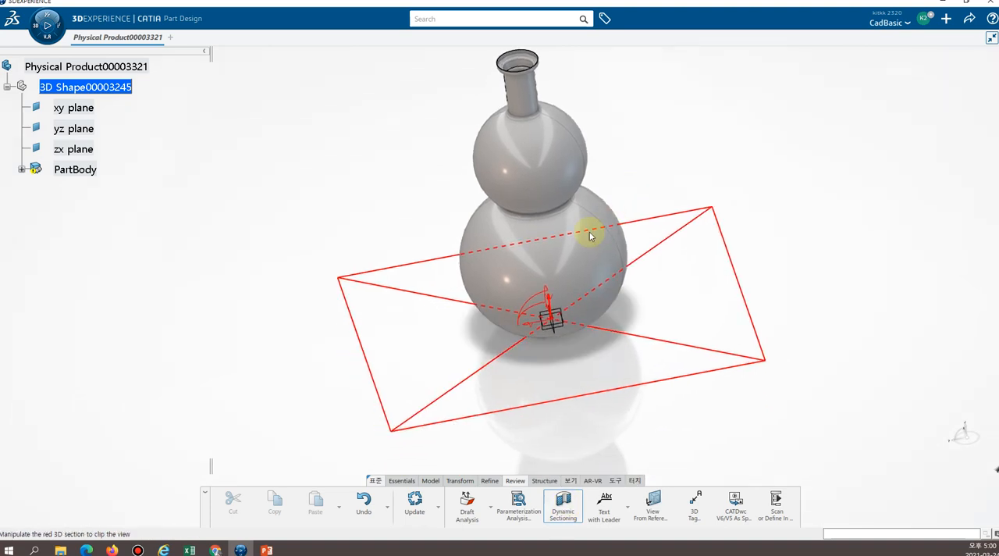
click(564, 324)
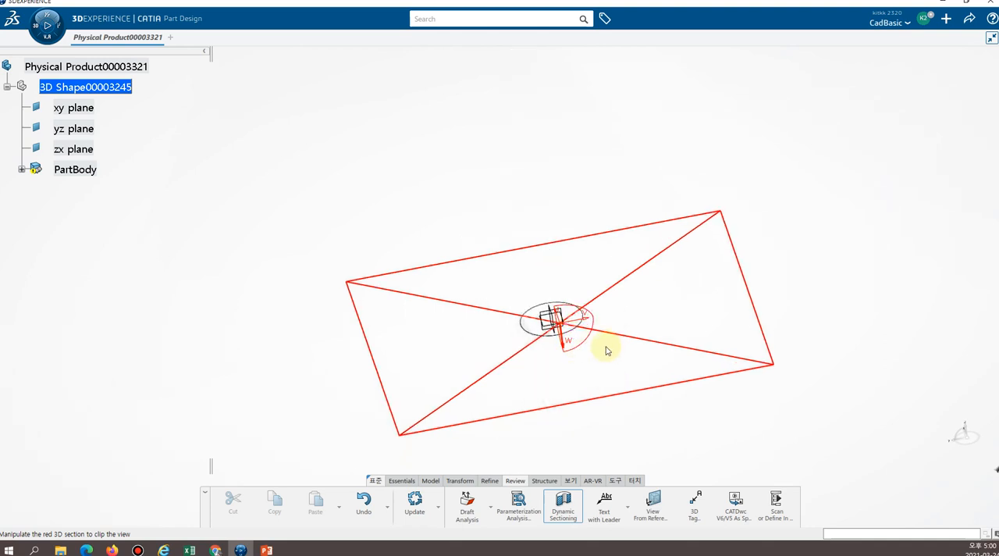
middle_drag(601, 328, 584, 286)
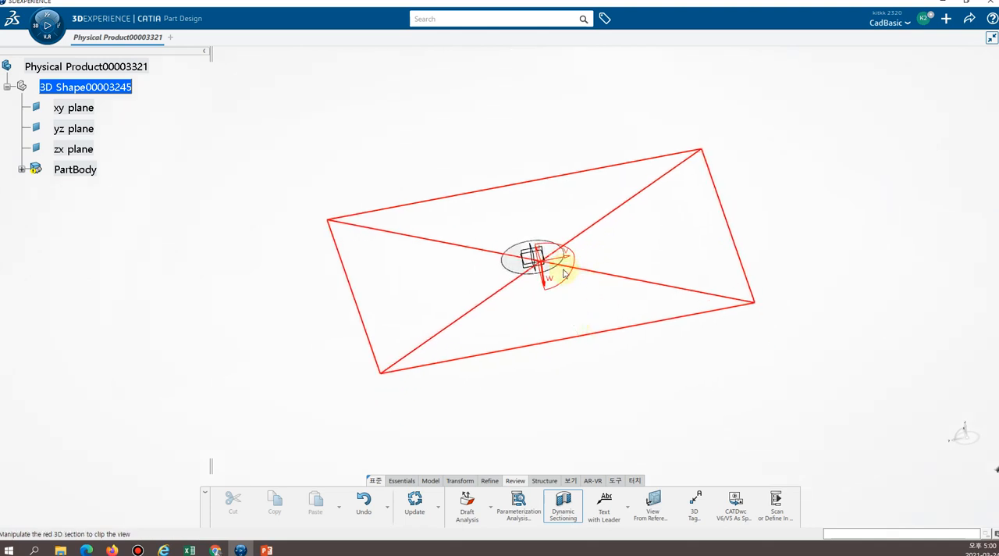
drag(569, 286, 499, 83)
middle_drag(667, 313, 683, 428)
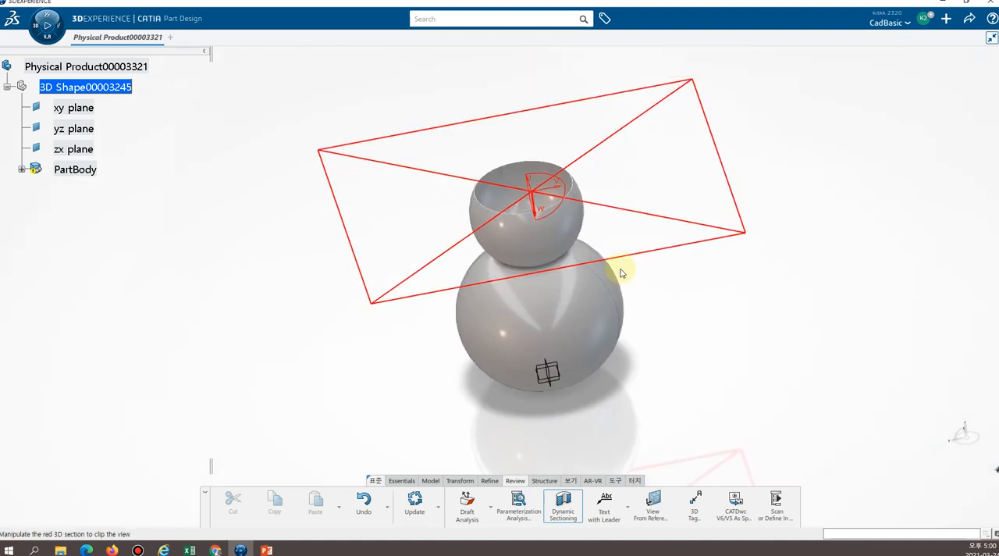
Raise the horizontal section plane to the lip, enlarge it, and lower the cut to the lower bulb.
drag(621, 263, 593, 75)
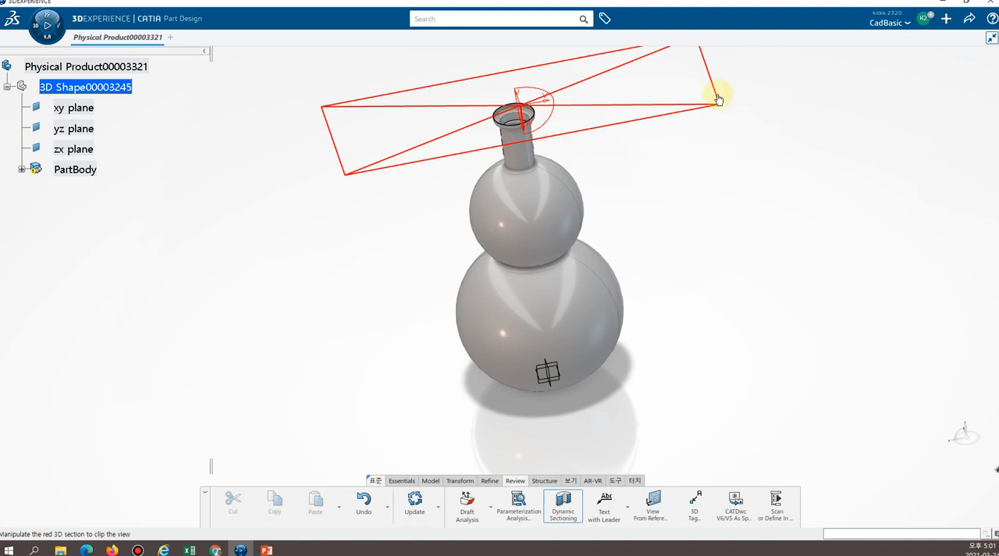
drag(717, 102, 731, 153)
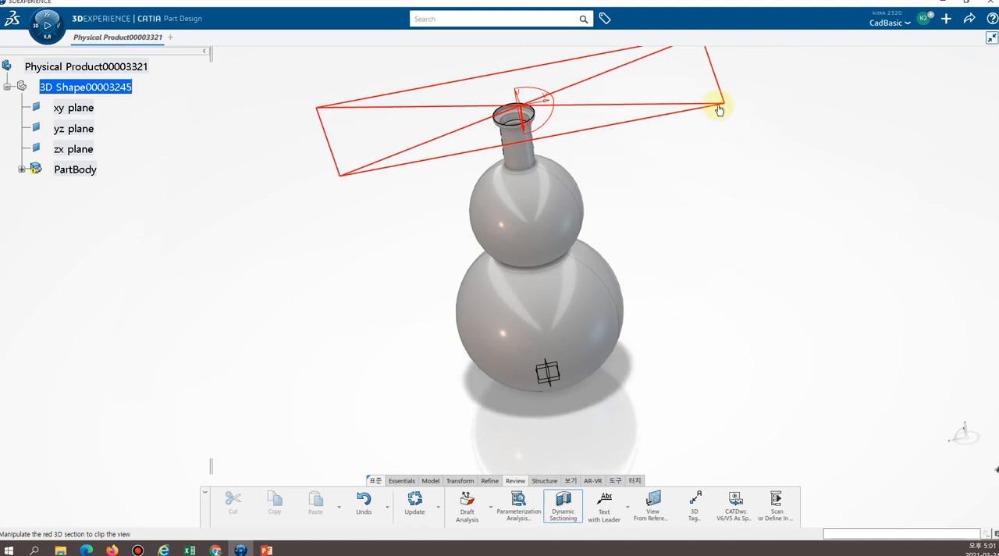
drag(719, 109, 615, 4)
drag(685, 156, 673, 315)
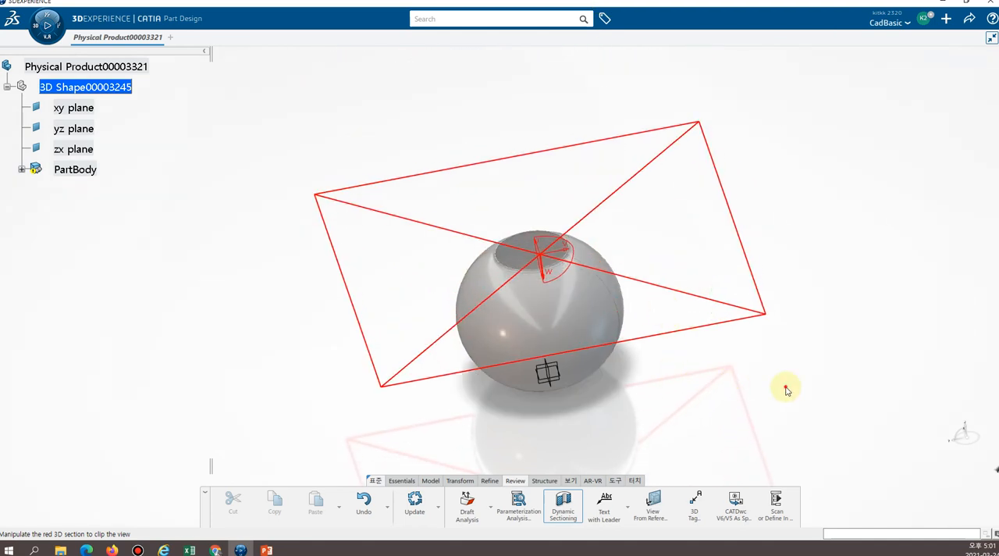
Align the section plane vertically along the bottle's axis, then shift and rotate it to inspect the hollow interior of both bulbs.
click(548, 370)
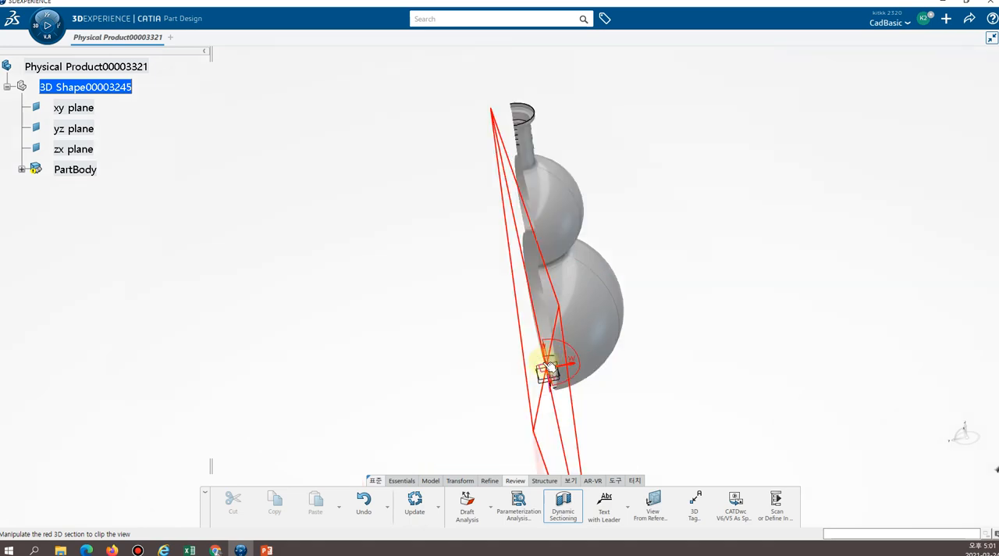
middle_drag(635, 291, 679, 288)
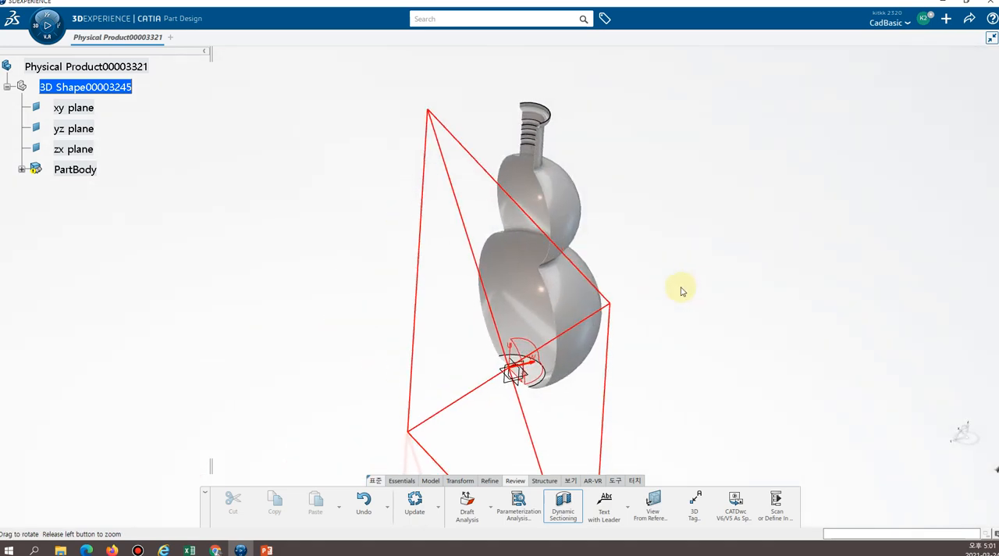
drag(639, 322, 575, 310)
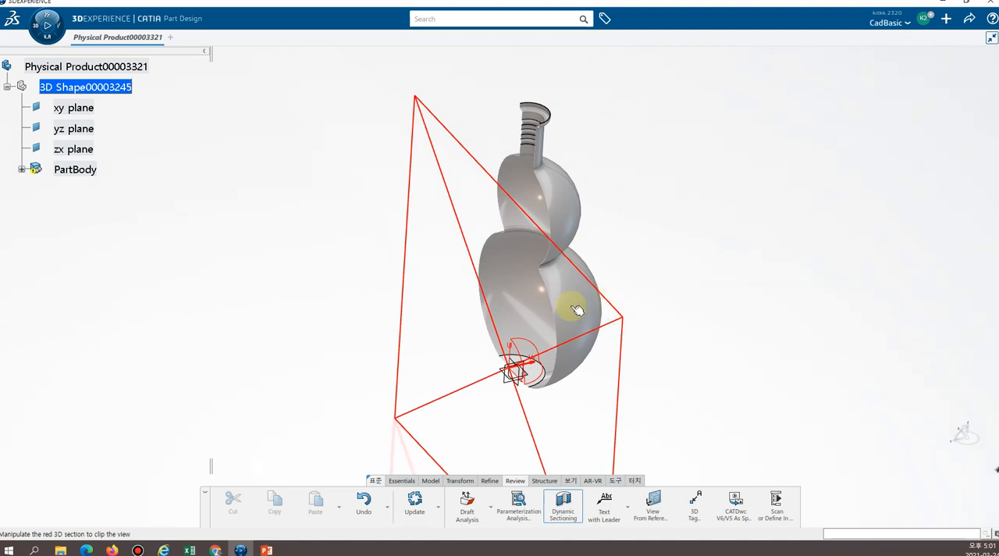
drag(552, 353, 519, 387)
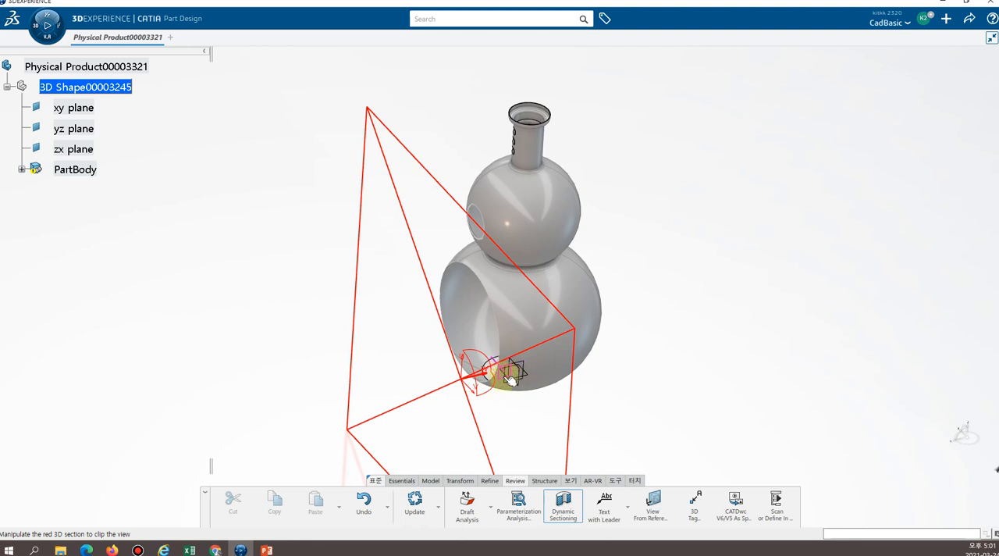
drag(509, 383, 511, 378)
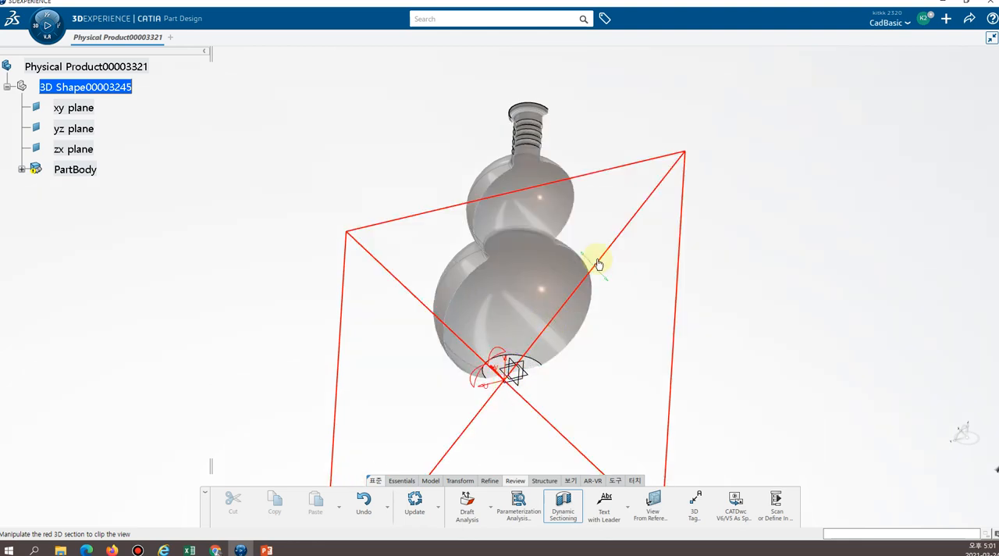
drag(601, 263, 687, 267)
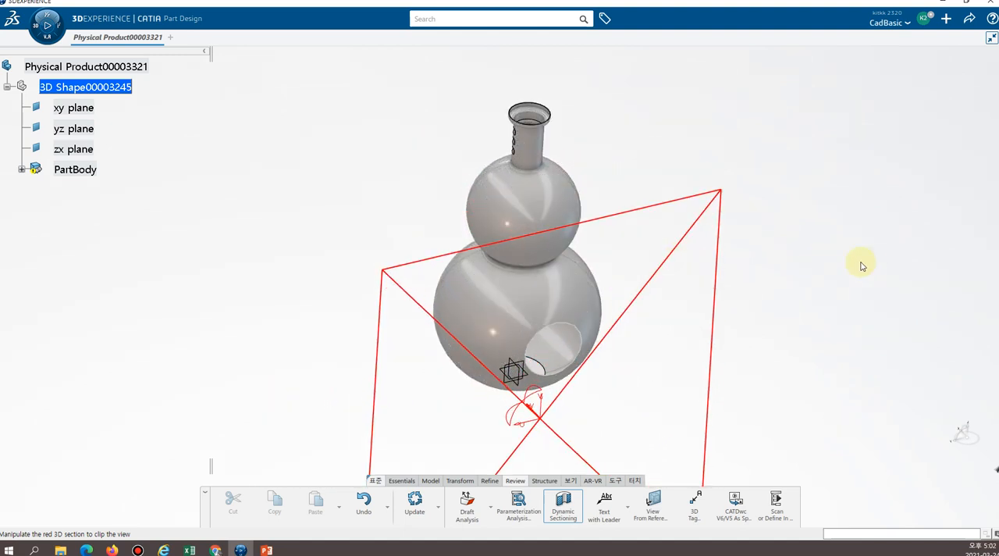
End the dynamic sectioning and return from the reference drawing to the CATIA model.
click(571, 511)
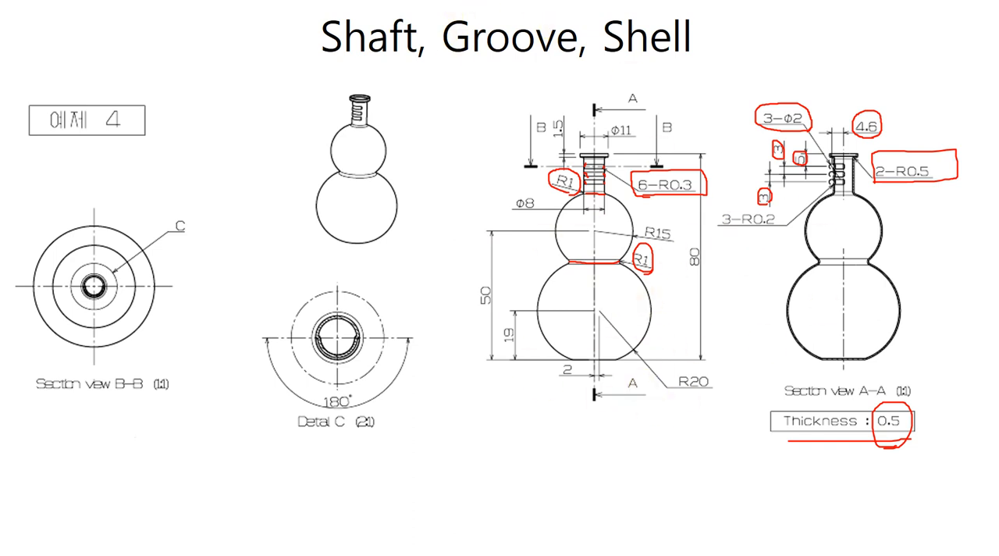
key(alt+Tab)
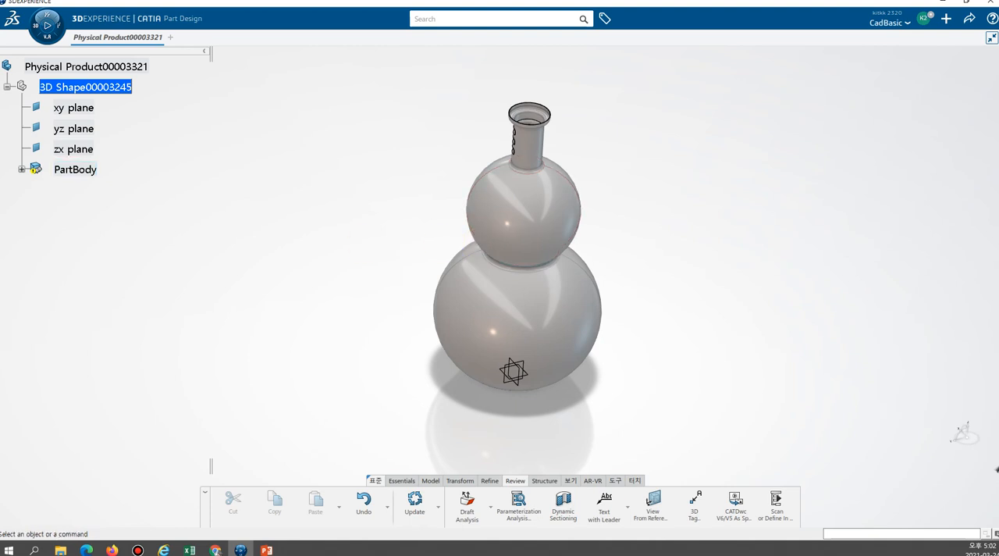